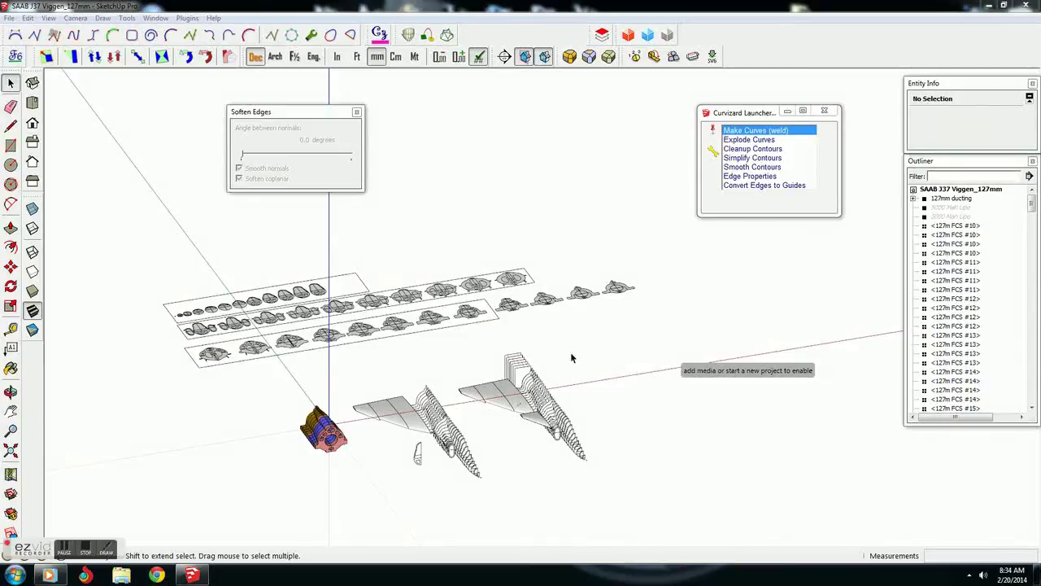
- Make the last former's rear bulkhead face and edges into the new component Component#2
middle_drag(510, 359, 505, 350)
scroll(505, 350, up, 3)
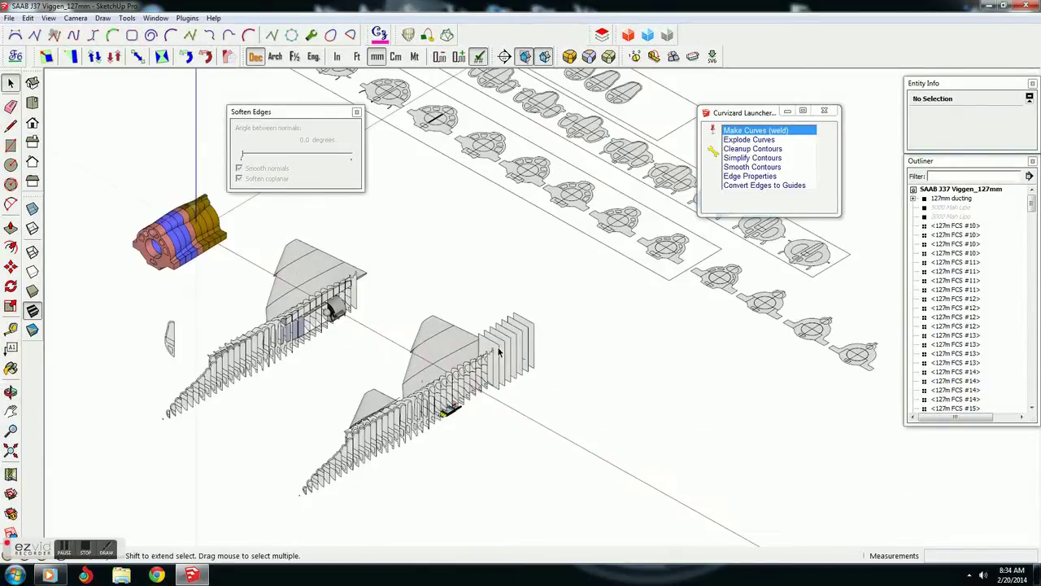
scroll(500, 343, up, 3)
click(501, 344)
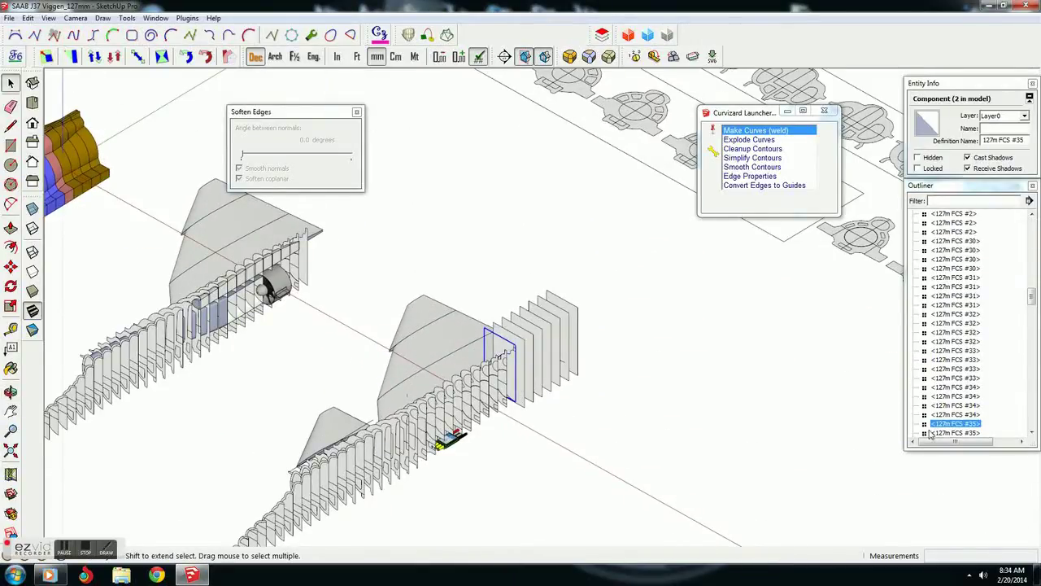
double_click(504, 390)
click(505, 390)
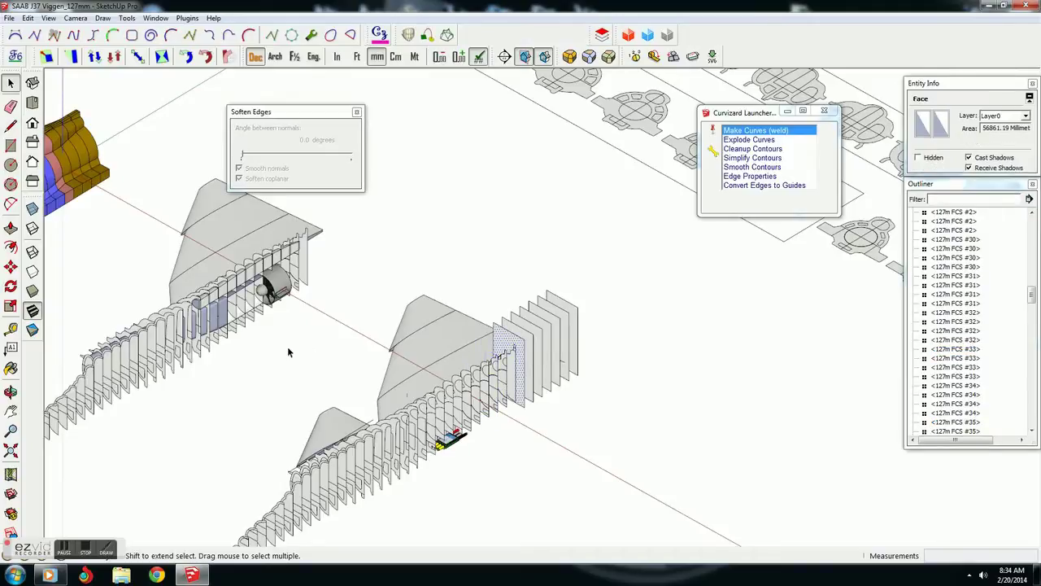
double_click(505, 344)
right_click(504, 341)
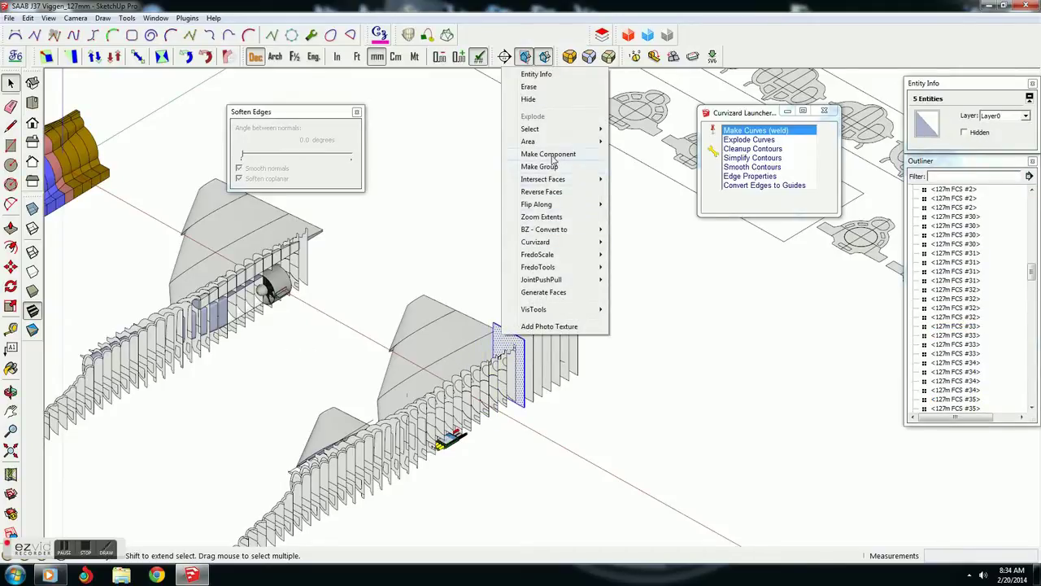
click(554, 155)
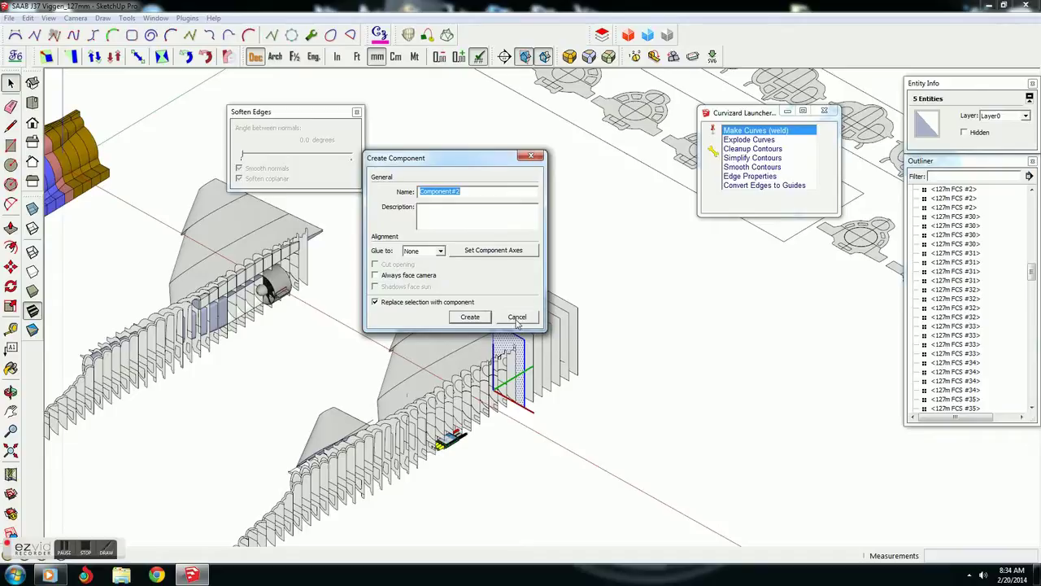
click(480, 319)
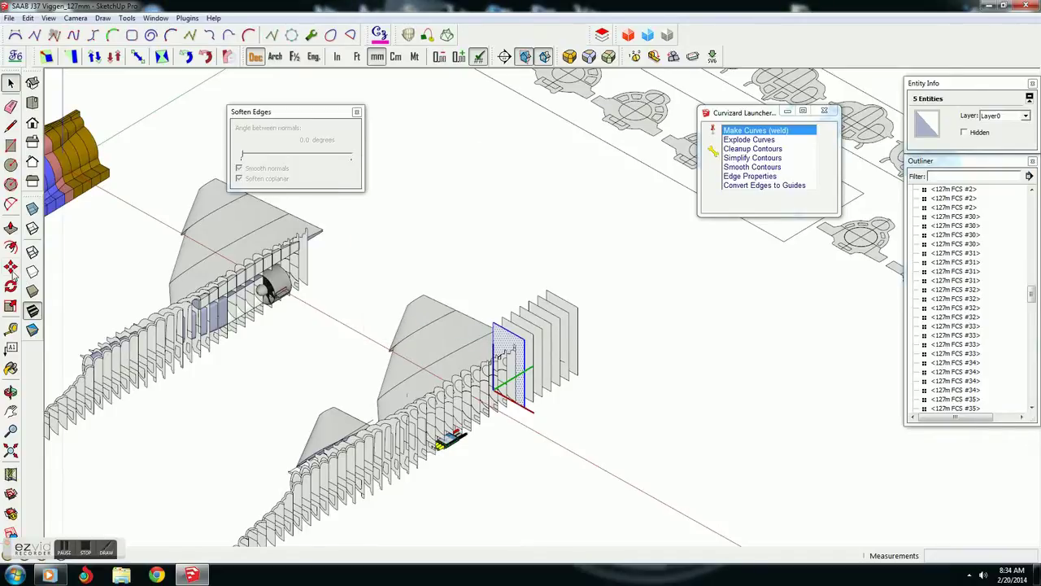
click(10, 269)
click(502, 334)
- Place a copy of Component#2 to the right and rotate it 90° to lie flat
click(667, 422)
scroll(406, 336, down, 2)
key(q)
middle_drag(406, 336, 464, 312)
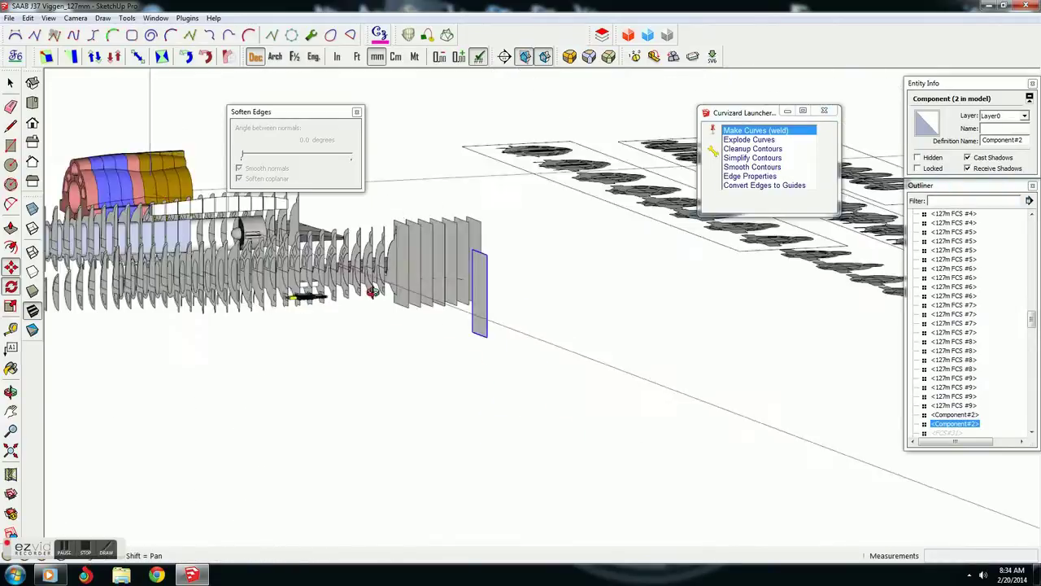
click(473, 330)
click(473, 246)
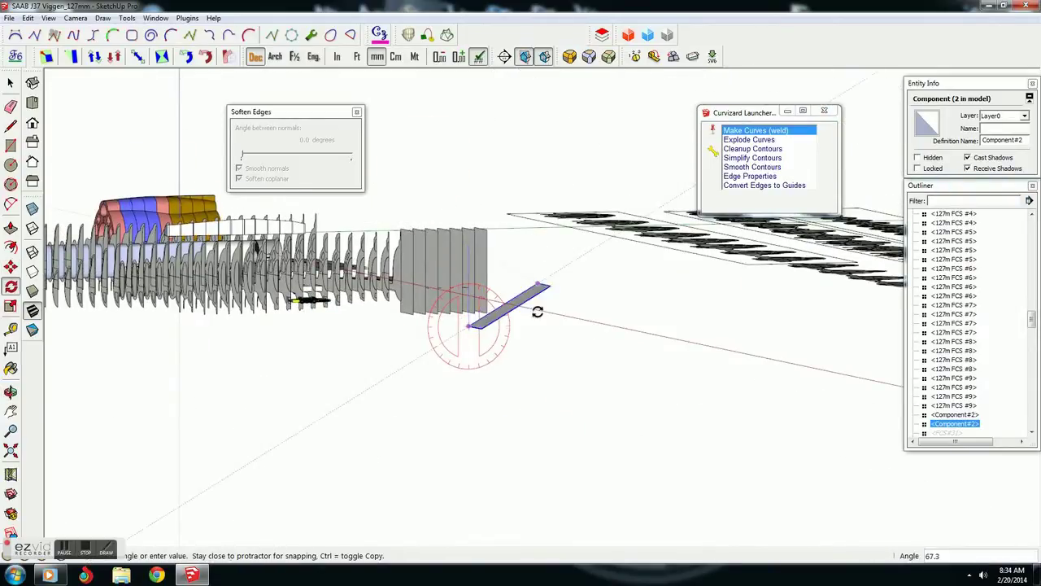
click(532, 328)
- Draw a circular hole on the flat copy's face
middle_drag(578, 510, 511, 319)
key(space)
double_click(511, 320)
scroll(511, 320, up, 3)
double_click(511, 320)
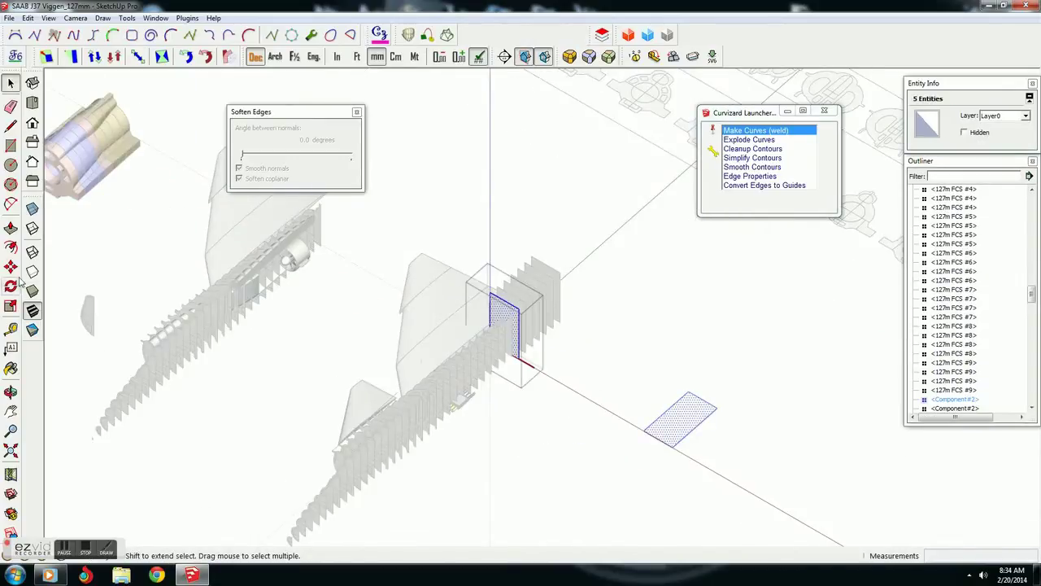
key(c)
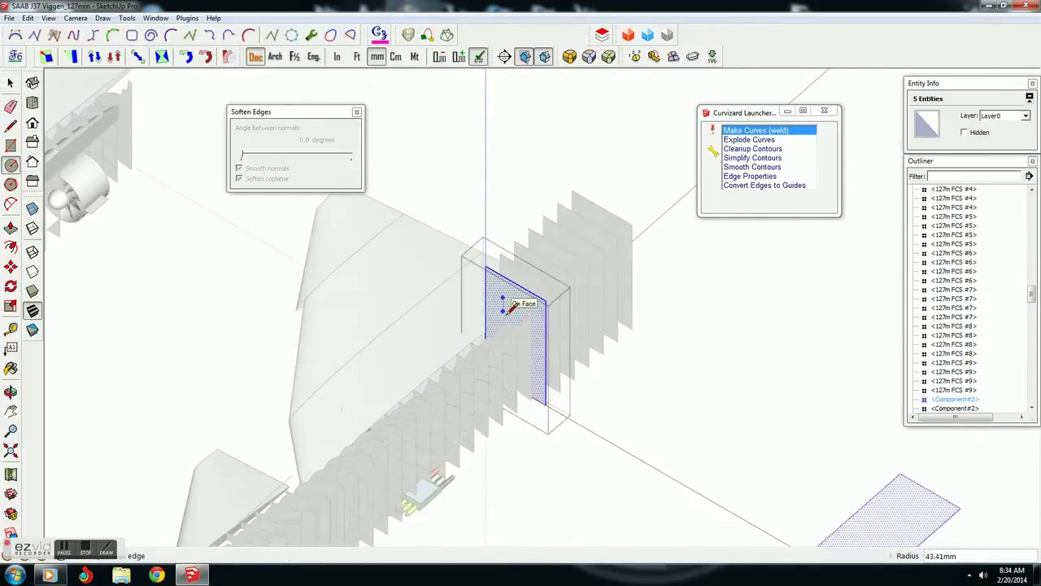
click(511, 307)
scroll(611, 341, down, 2)
middle_drag(831, 391, 820, 429)
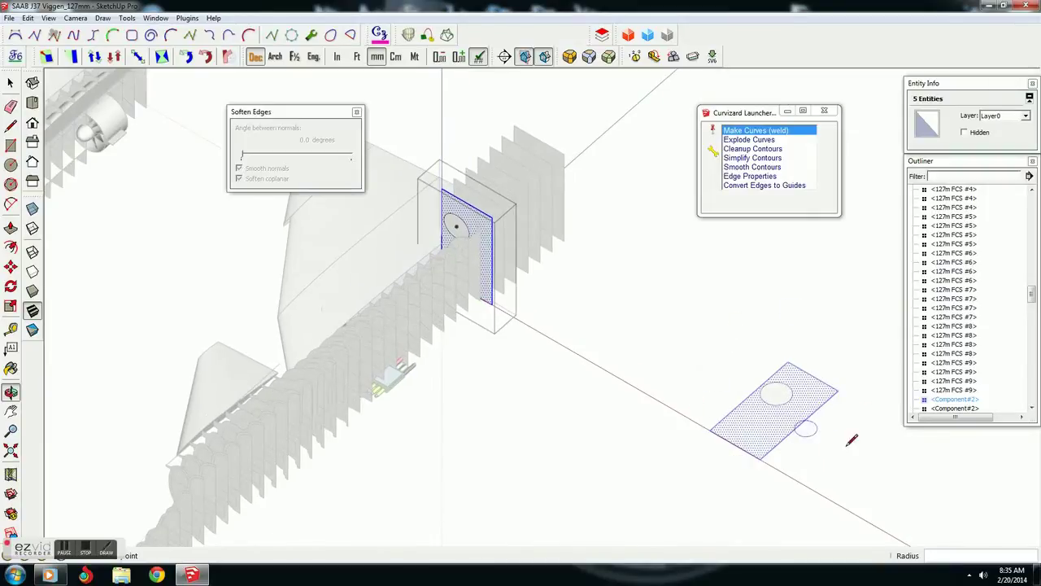
- Draw an 87.17 × 68.71 mm rectangle beside the circle on the flat plate
click(9, 78)
click(800, 476)
double_click(774, 437)
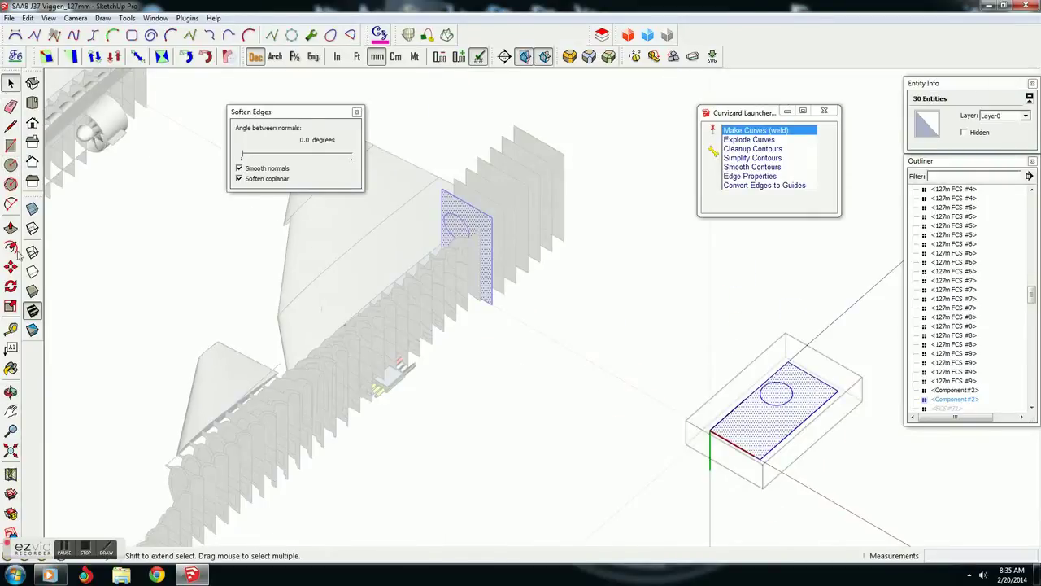
click(10, 144)
click(757, 415)
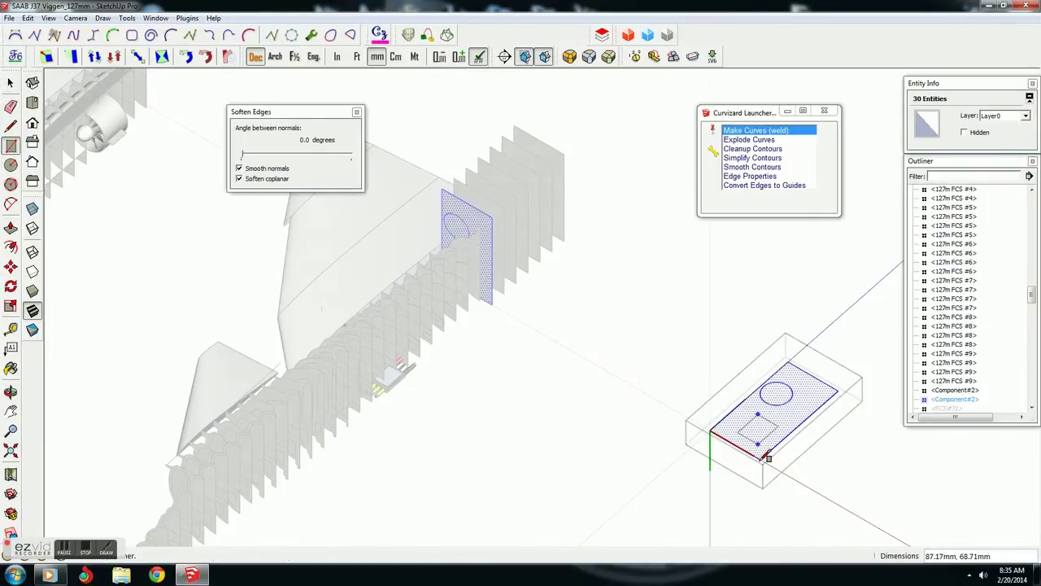
click(762, 443)
- Undo to remove the temporary flat plate copy
mouse_move(530, 488)
middle_down()
mouse_move(399, 204)
mouse_move(790, 479)
mouse_move(852, 447)
middle_up()
key(space)
triple_click(455, 393)
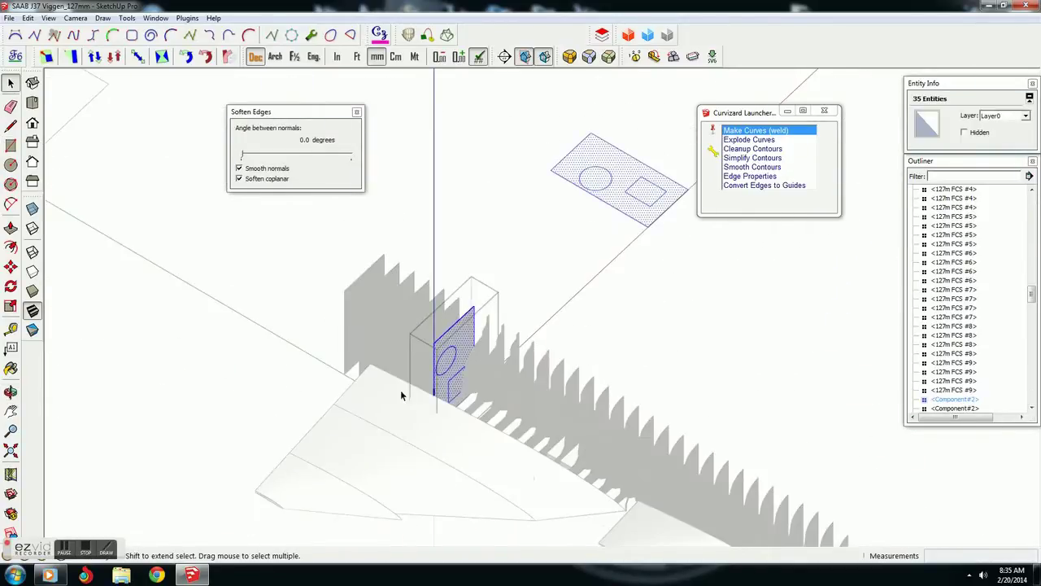
click(539, 300)
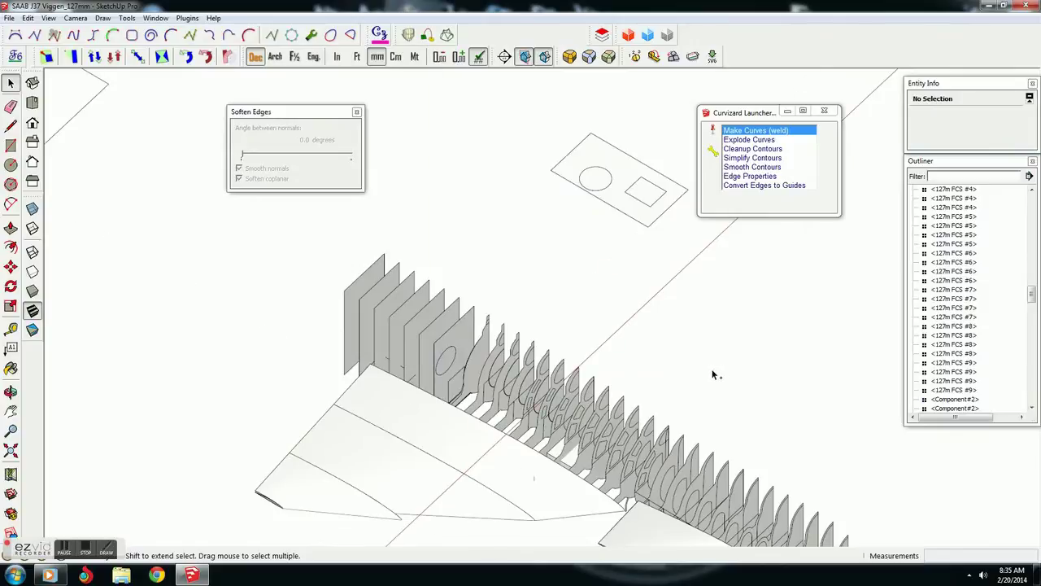
key(ctrl+z)
key(ctrl+z)
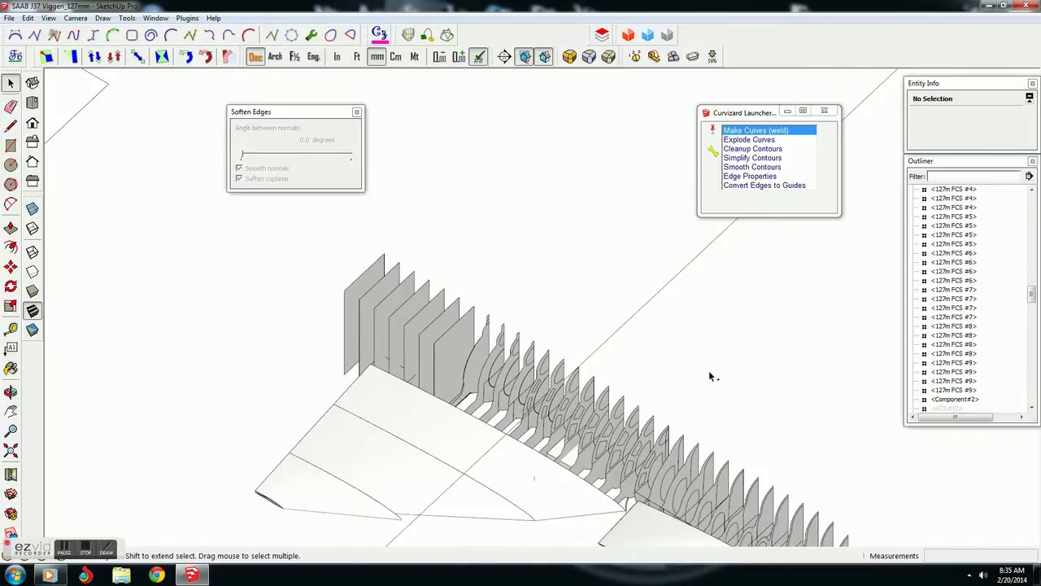
- Switch to Top view, zoom in, and select the whole flat former part
key(t)
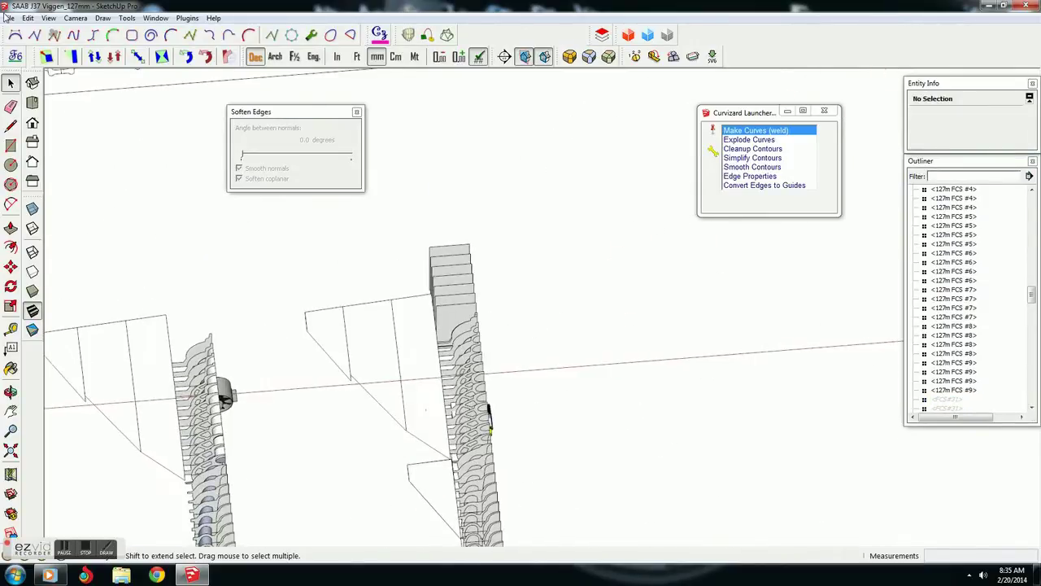
mouse_move(309, 316)
shift+middle_down()
mouse_move(555, 396)
mouse_move(391, 272)
shift+middle_up()
scroll(390, 272, up, 3)
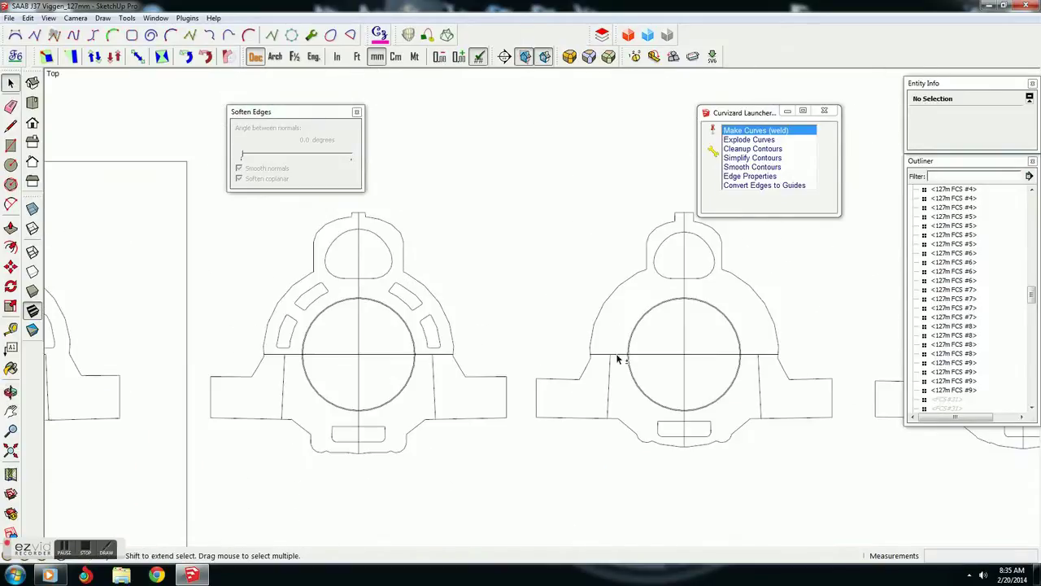
scroll(513, 353, up, 1)
triple_click(508, 337)
scroll(507, 337, down, 2)
scroll(512, 337, down, 3)
scroll(517, 337, down, 2)
scroll(523, 336, down, 1)
scroll(500, 360, up, 2)
scroll(484, 374, up, 2)
scroll(477, 386, up, 1)
scroll(477, 385, down, 3)
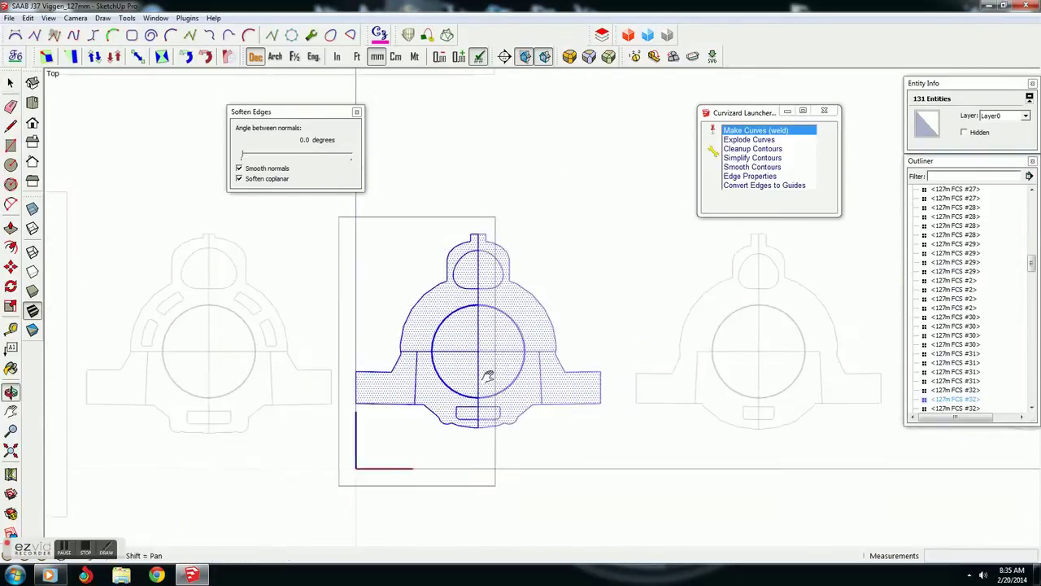
- Split the face with a line from the left shoulder edge to the circle, then erase the stray edge
key(l)
scroll(309, 288, up, 2)
scroll(558, 321, up, 2)
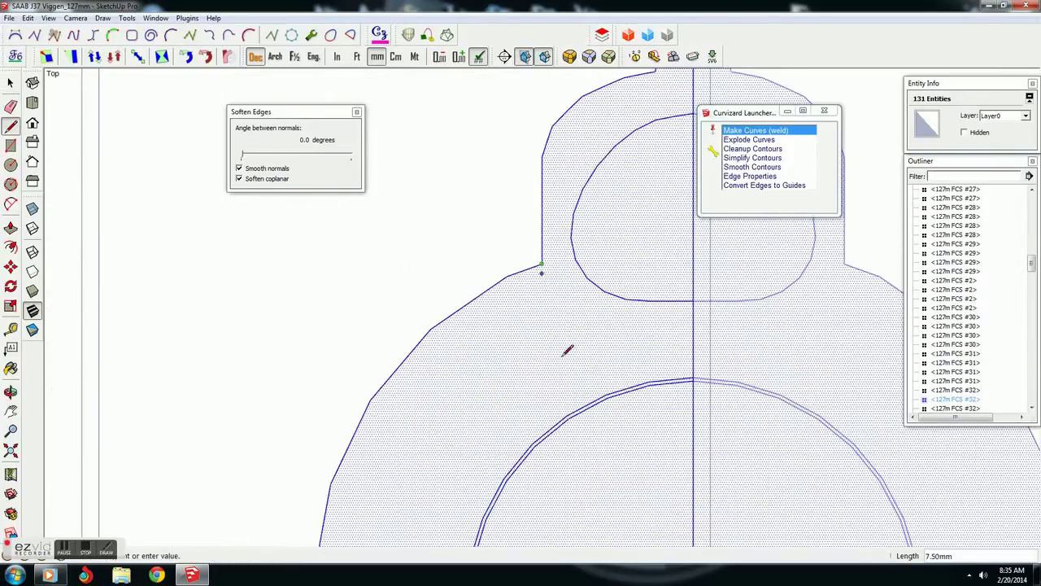
scroll(594, 390, up, 2)
click(616, 413)
click(558, 263)
scroll(455, 406, down, 2)
scroll(378, 529, up, 3)
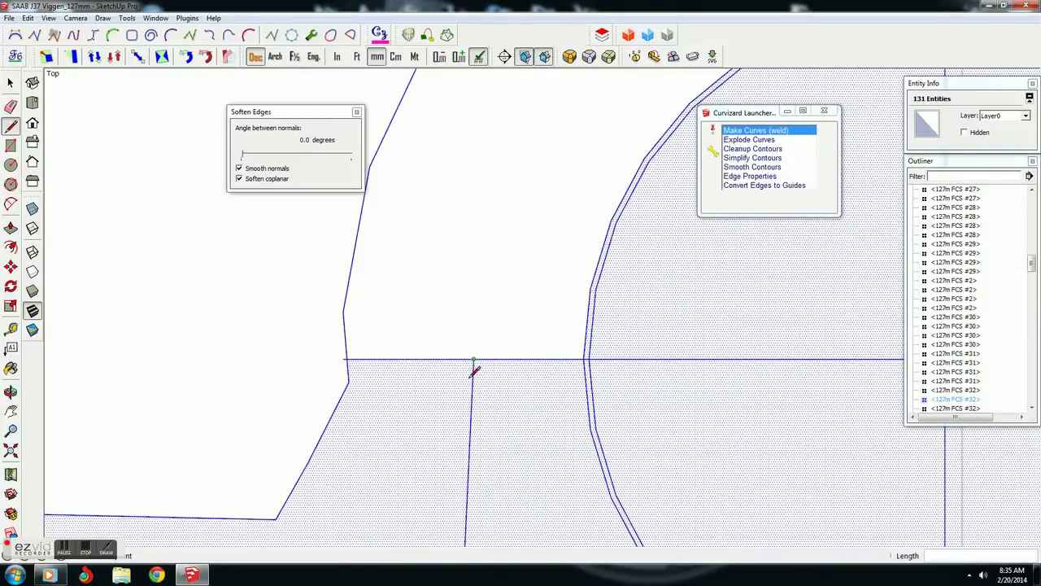
click(11, 107)
scroll(342, 366, up, 2)
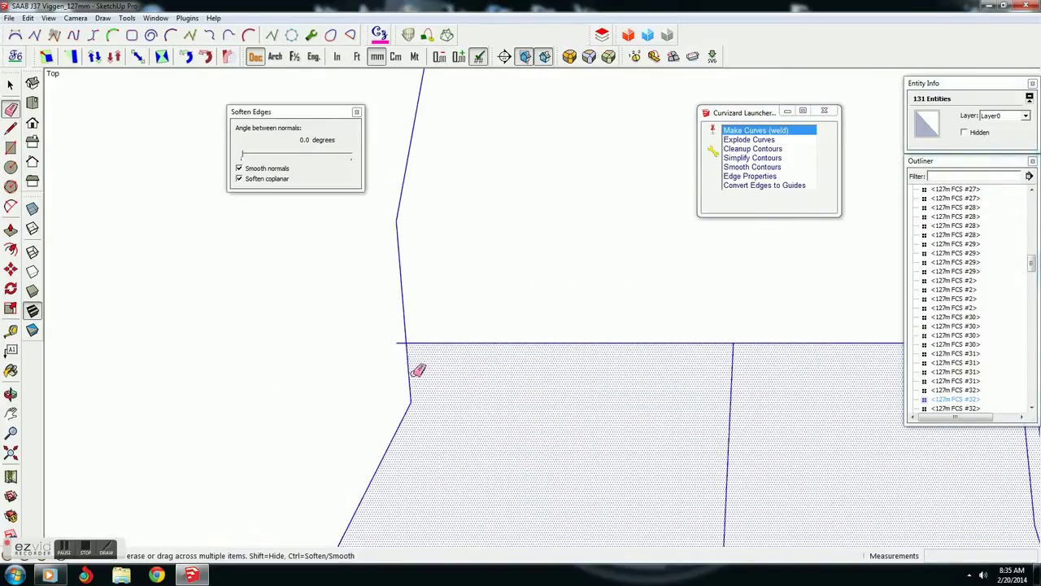
key(space)
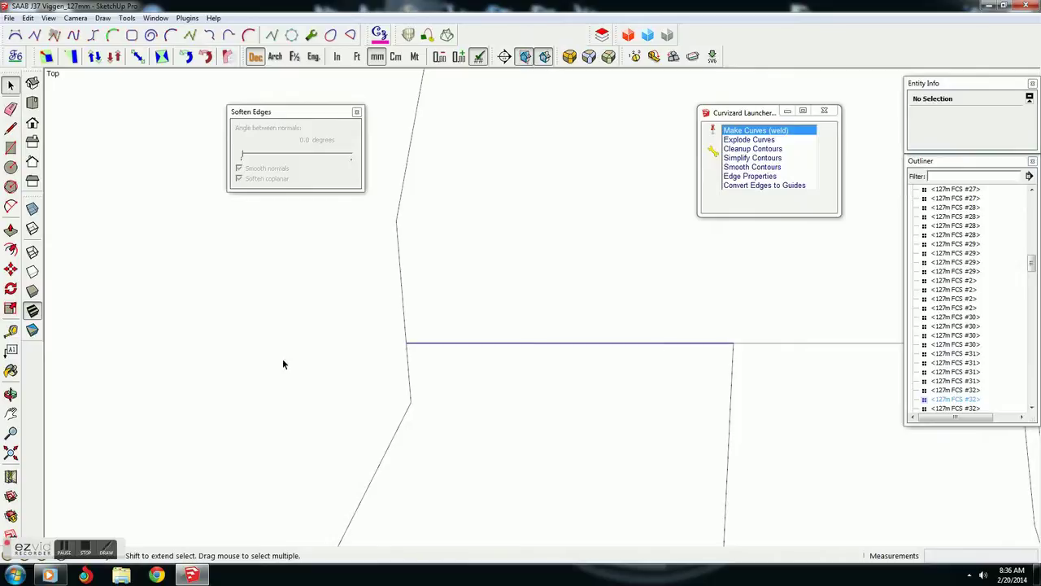
- Draw a line from the edge endpoint to the circle to close a new face, and select it
key(l)
scroll(531, 360, down, 1)
click(682, 347)
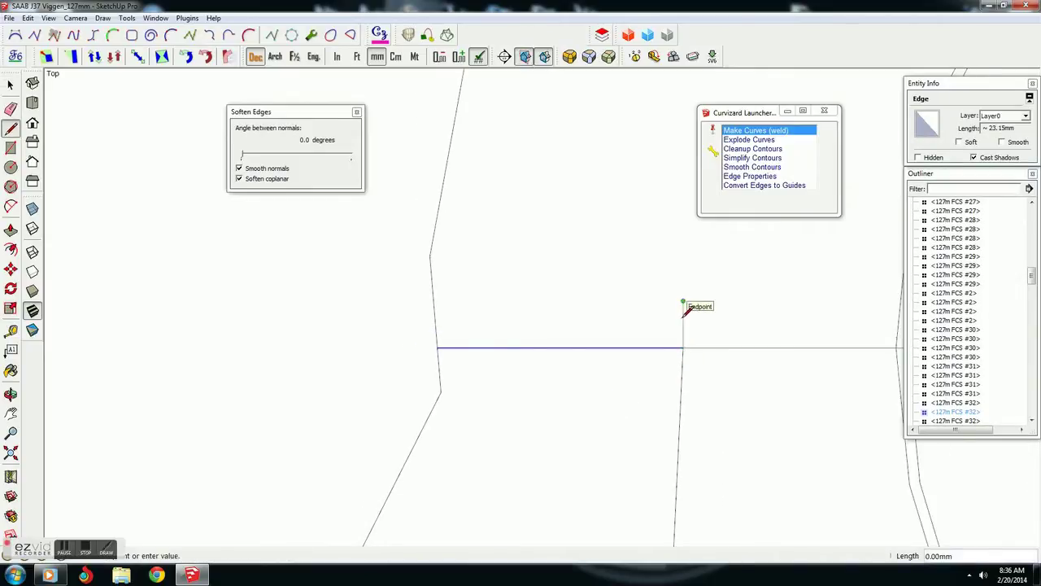
scroll(674, 316, down, 2)
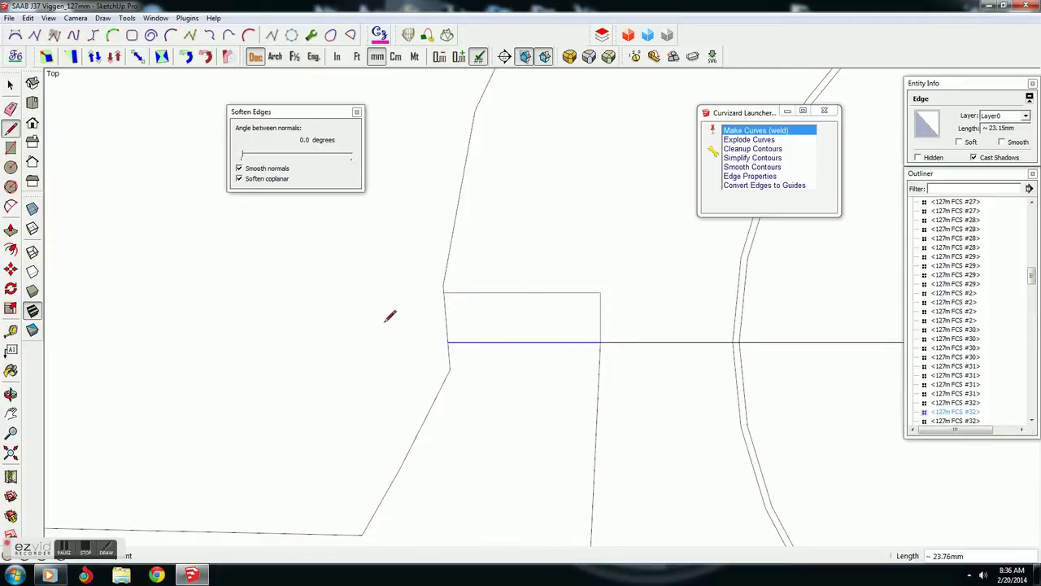
scroll(390, 317, down, 2)
click(582, 301)
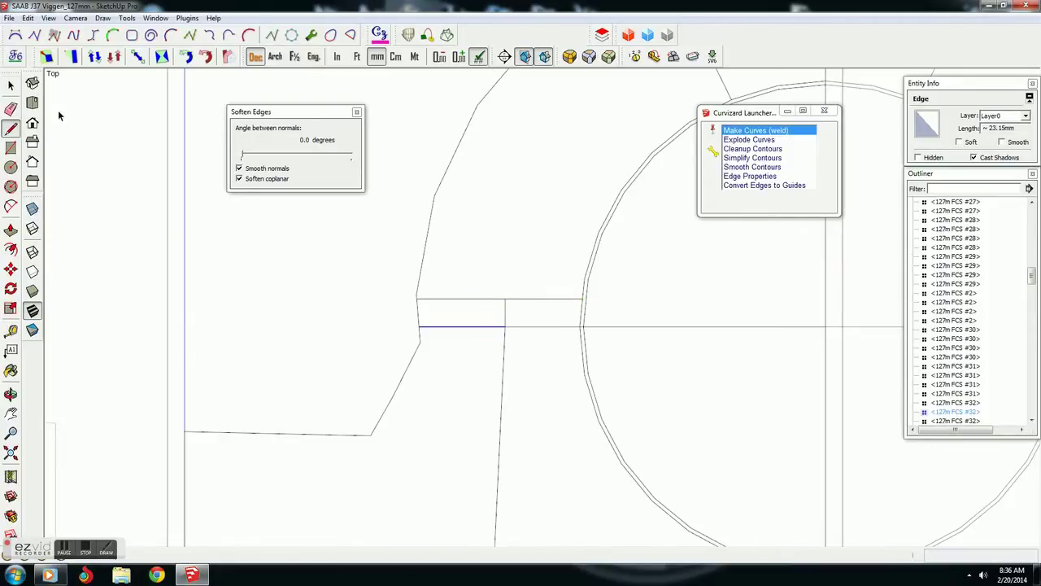
key(space)
click(499, 255)
scroll(476, 365, down, 2)
scroll(492, 286, up, 1)
- Weld the new face's outline edges, try an offset, then cancel and explode the curve
scroll(490, 286, up, 1)
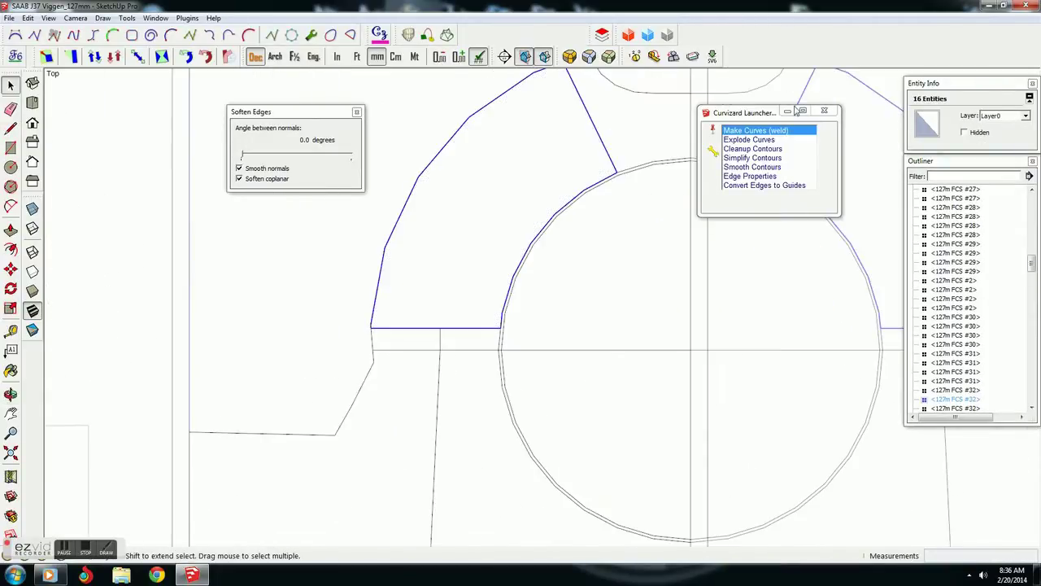
shift+click(490, 252)
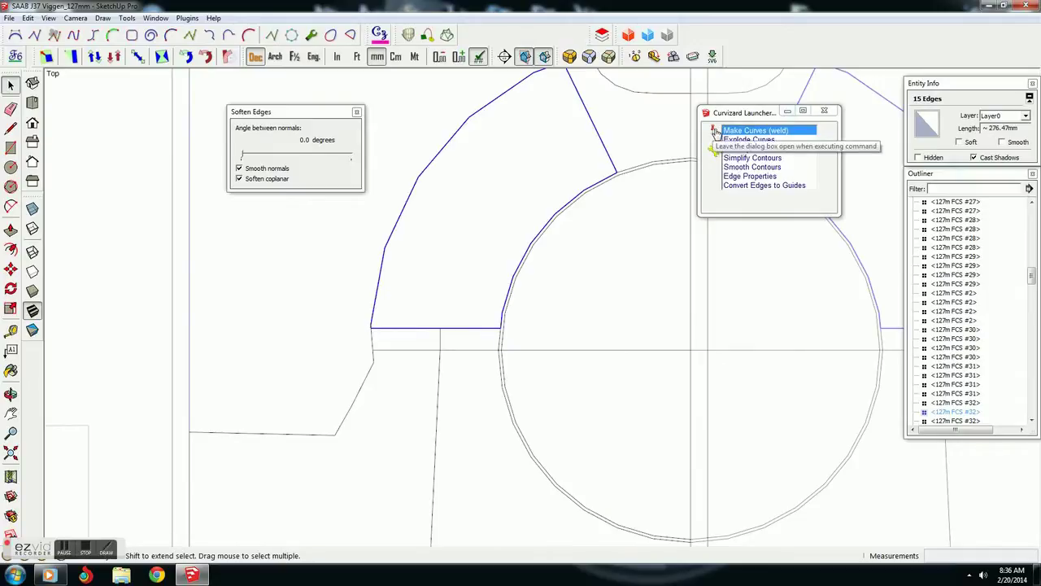
click(755, 130)
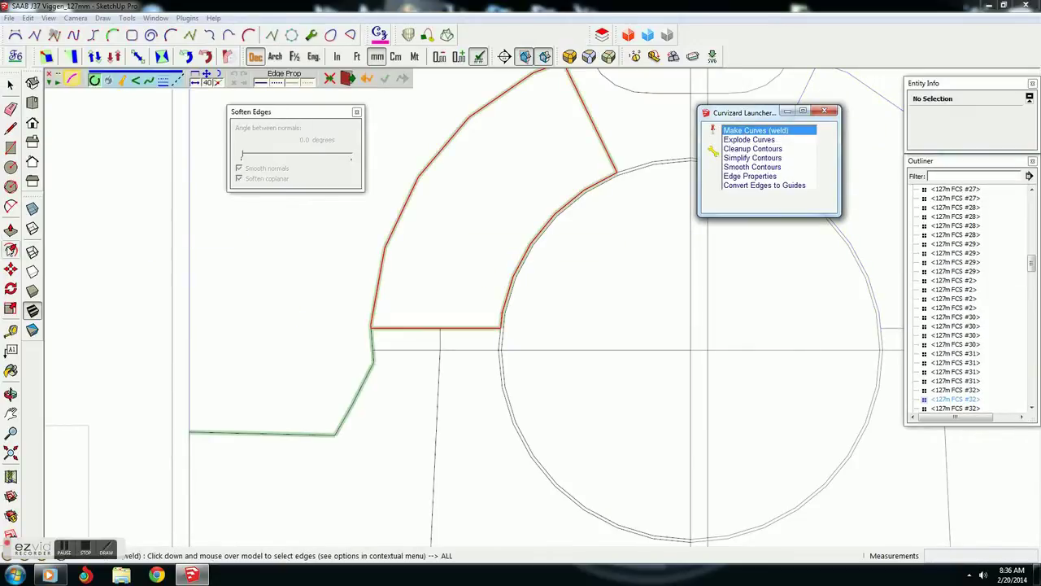
key(f)
click(441, 210)
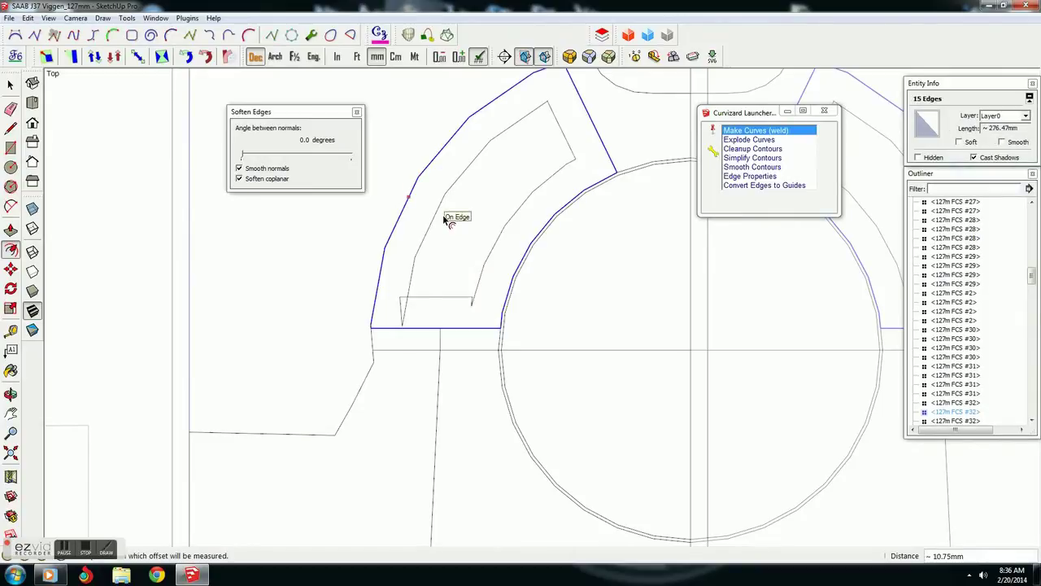
key(space)
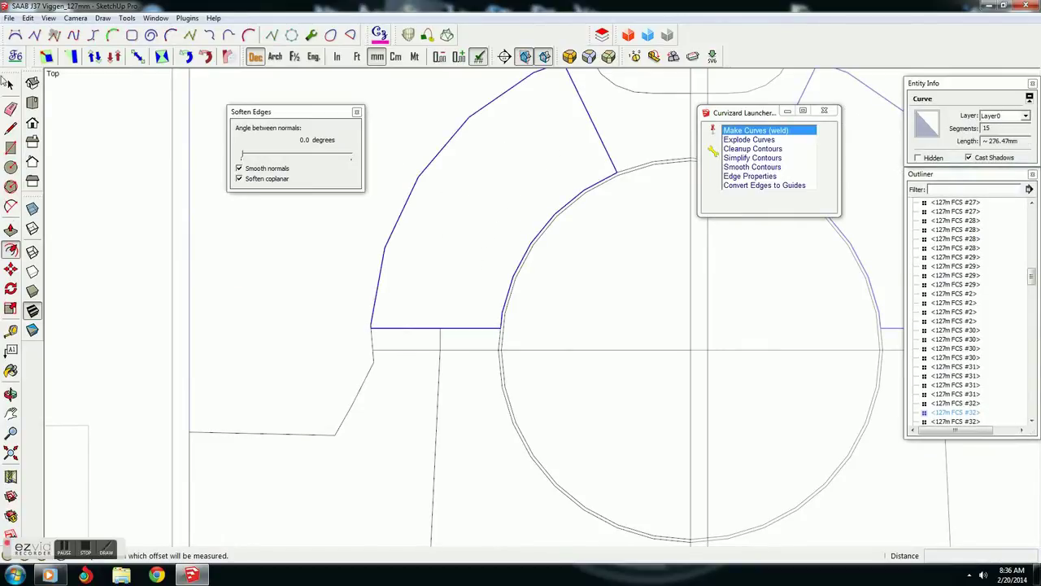
click(749, 139)
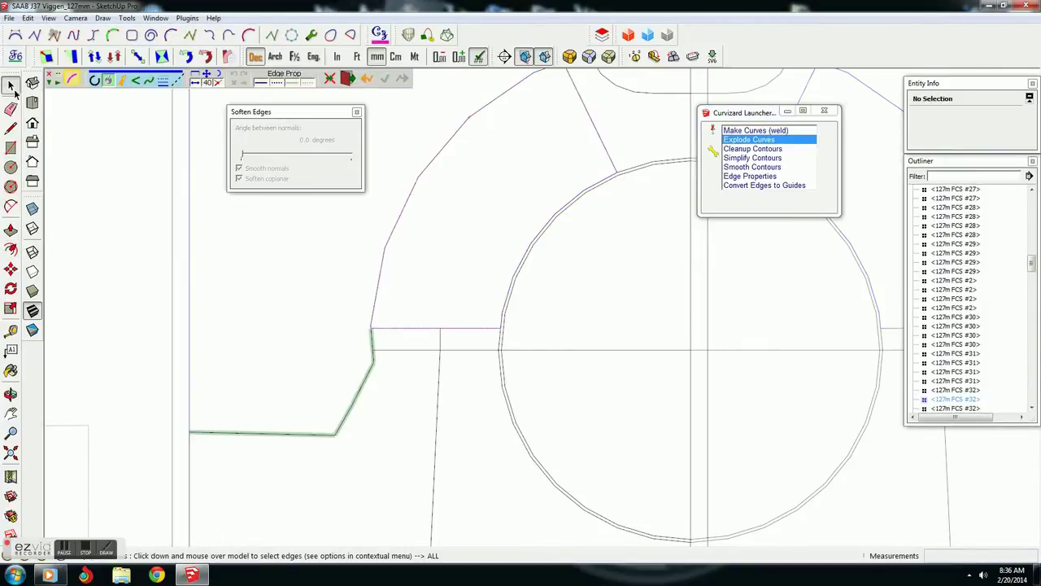
- Weld the outer outline chain and the circle arc each into one curve with Curvizard
click(755, 130)
shift+middle_drag(561, 88, 544, 205)
click(547, 177)
click(423, 284)
drag(531, 345, 589, 302)
click(337, 285)
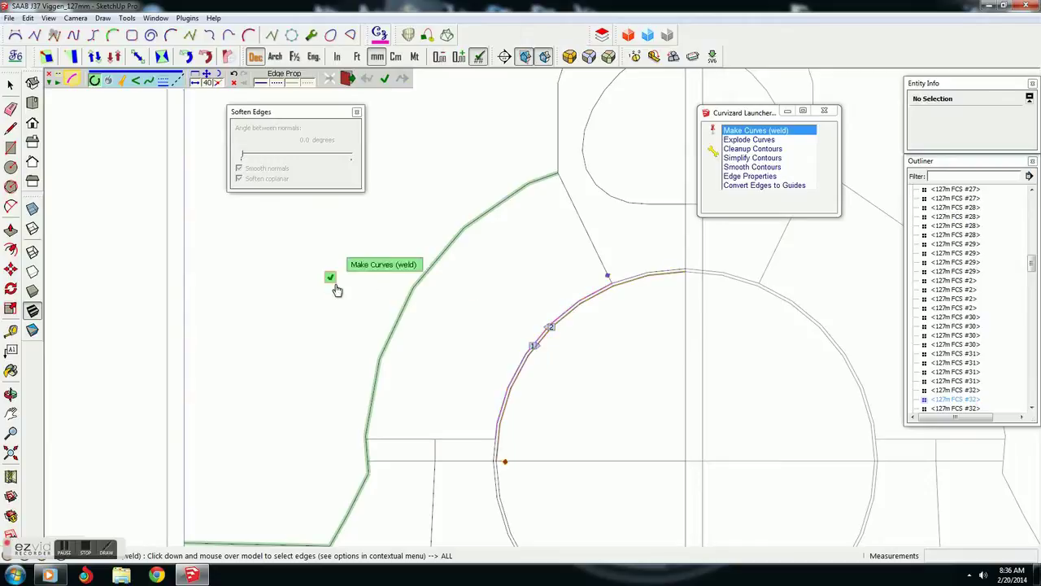
key(space)
- Offset the welded outer outline 10.90 mm inward as a parallel inner line
click(11, 249)
click(444, 291)
click(458, 296)
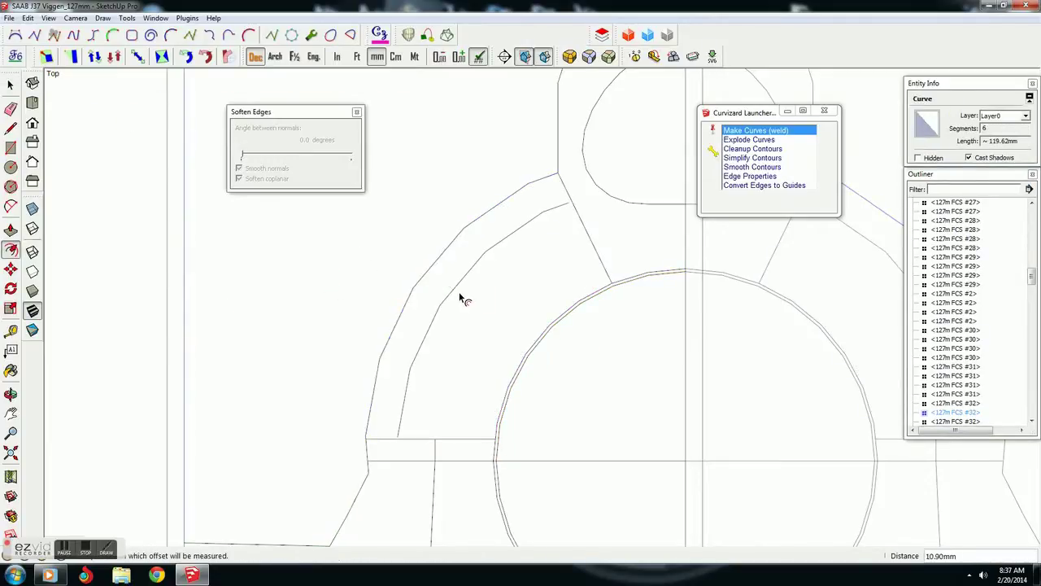
click(11, 87)
click(510, 389)
scroll(512, 390, up, 5)
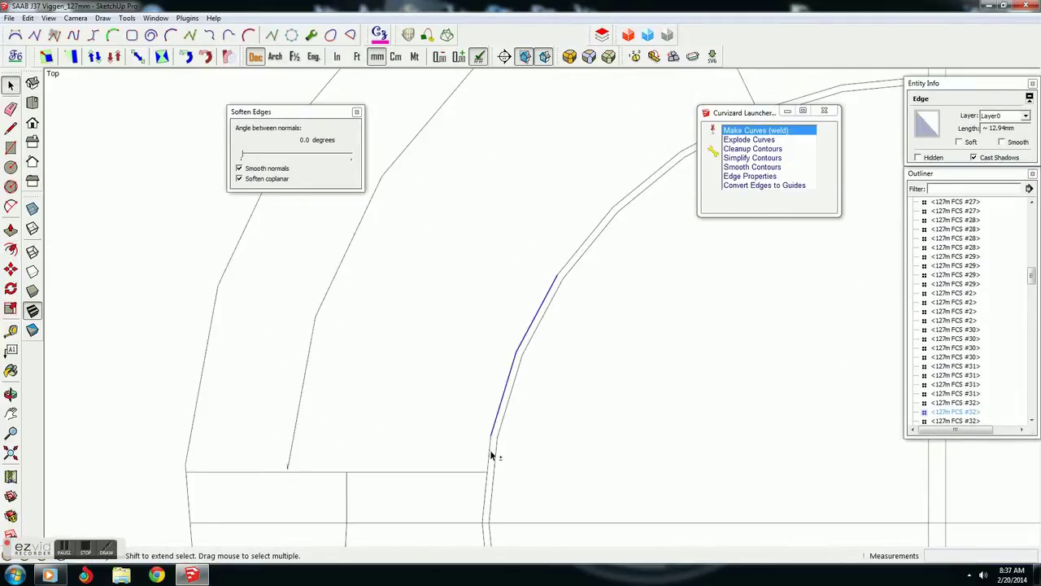
- Commit the weld and offset the curved edge 15 mm inside the former face
double_click(754, 130)
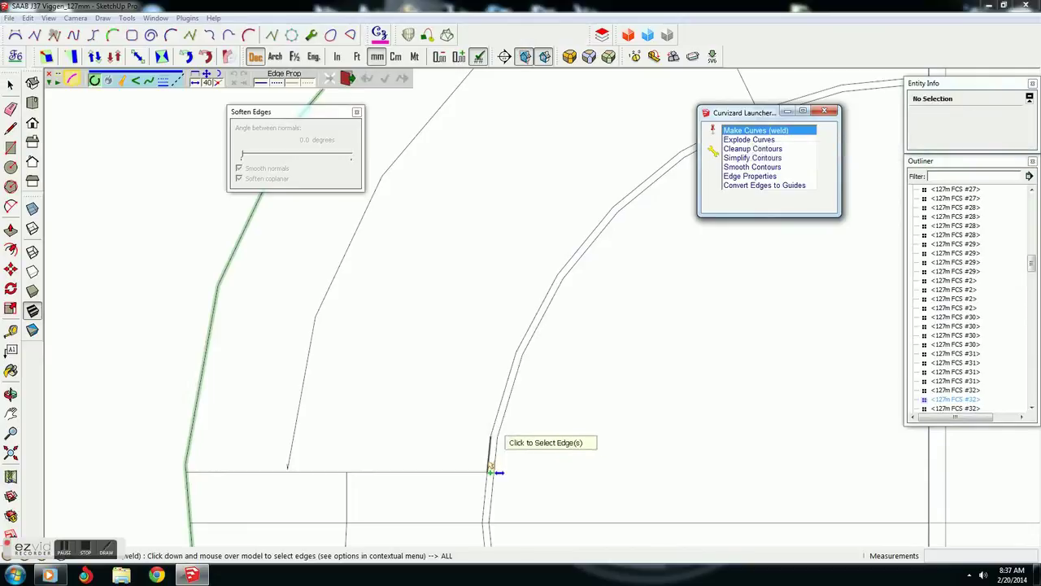
click(505, 398)
key(f)
click(533, 328)
click(488, 269)
text(15)
key(Return)
scroll(388, 483, up, 3)
- Start a line on the edge, then cancel it and erase an unwanted edge
key(l)
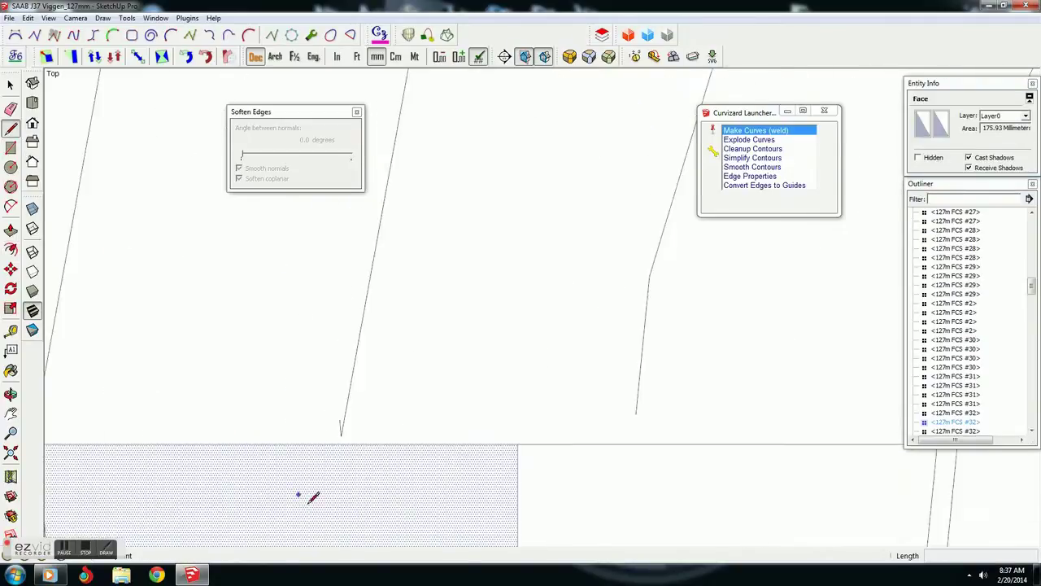
scroll(302, 493, up, 3)
click(364, 415)
scroll(622, 428, up, 2)
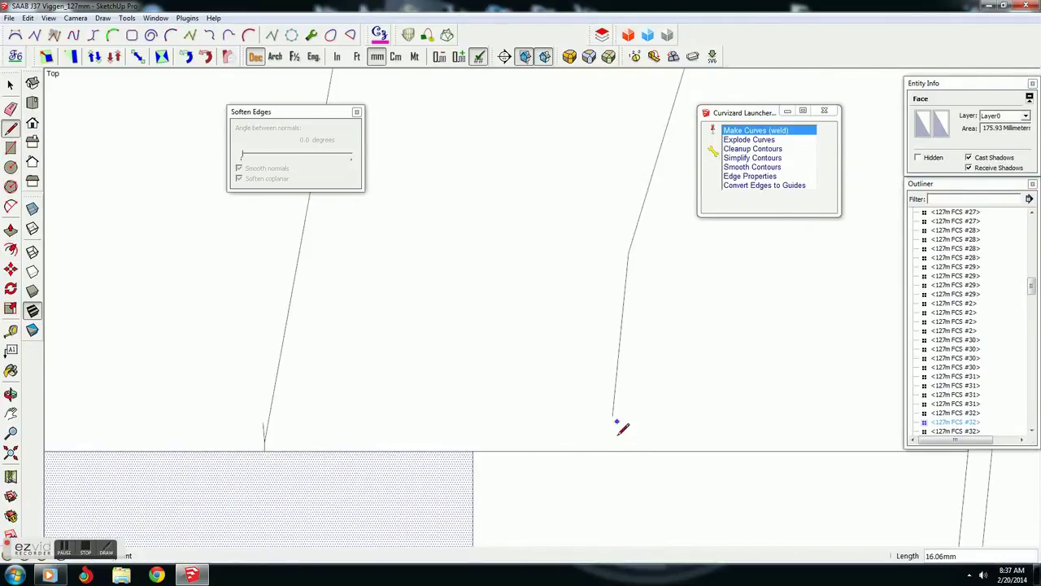
key(e)
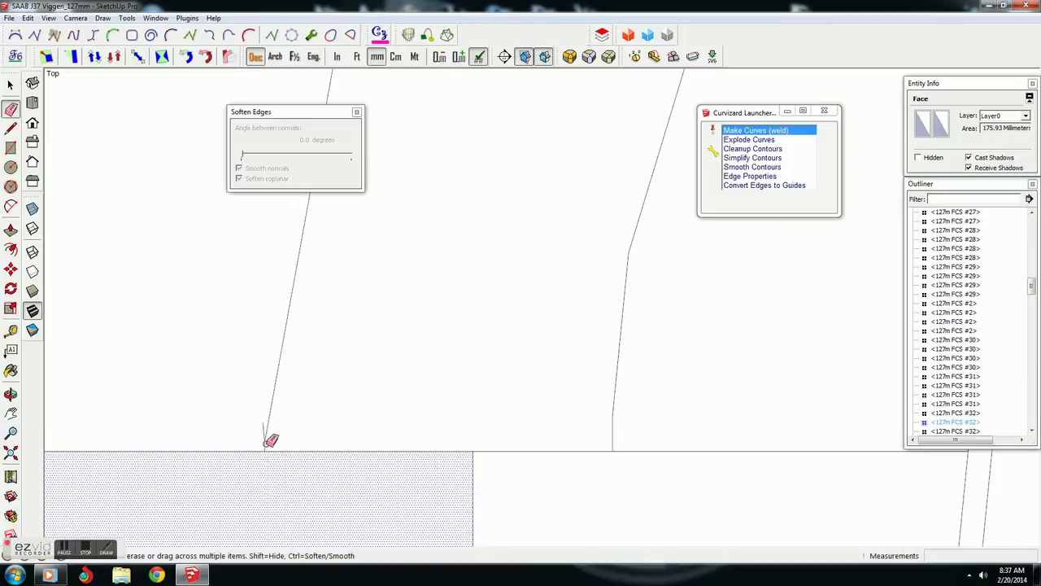
click(265, 444)
scroll(464, 363, down, 2)
scroll(465, 309, down, 2)
scroll(495, 293, up, 3)
scroll(495, 293, up, 2)
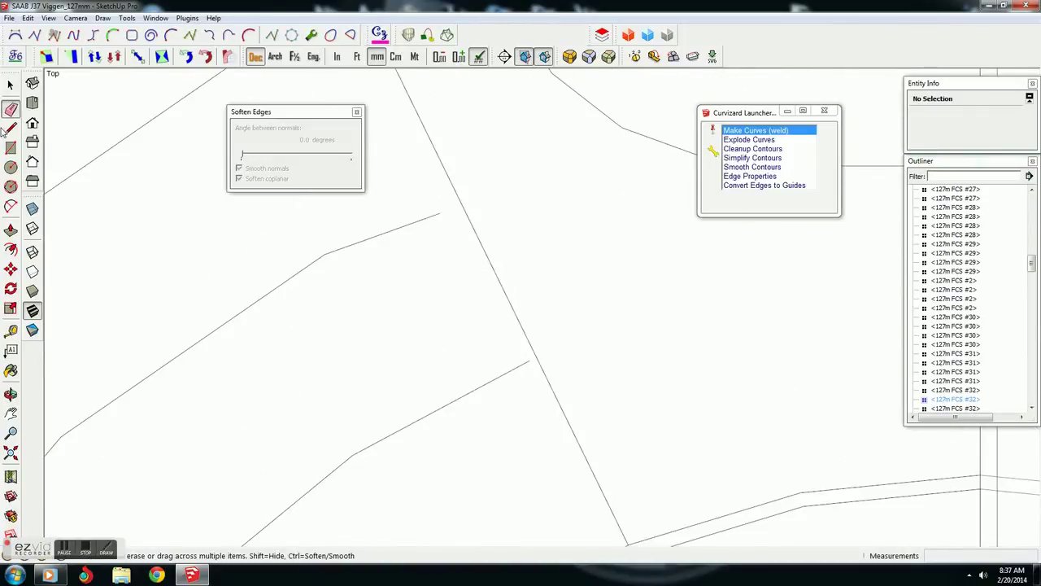
- Add a short edge joining the inner offset line to the circle and erase leftovers
click(12, 130)
click(440, 213)
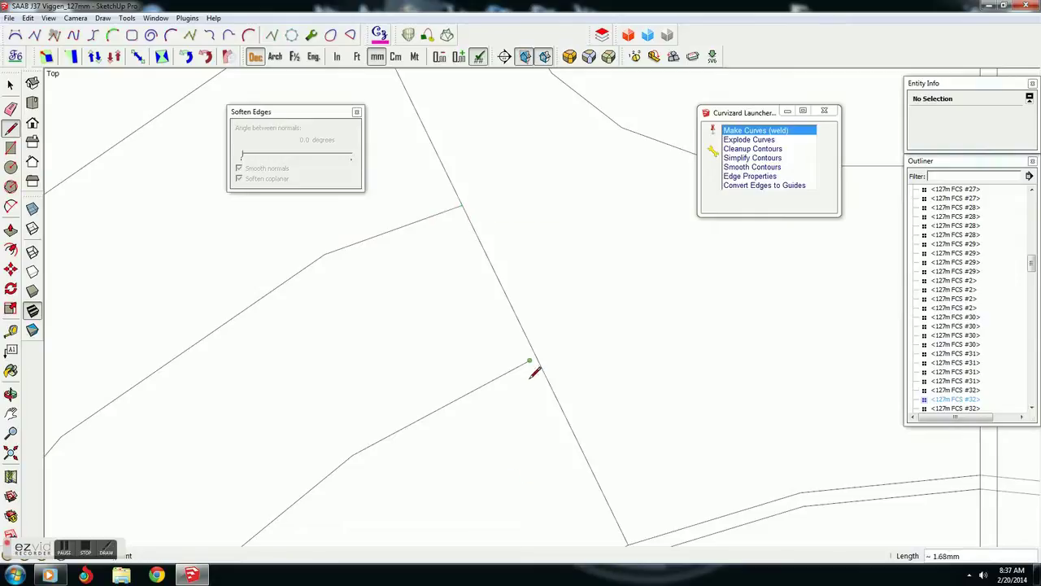
click(11, 109)
scroll(512, 237, down, 2)
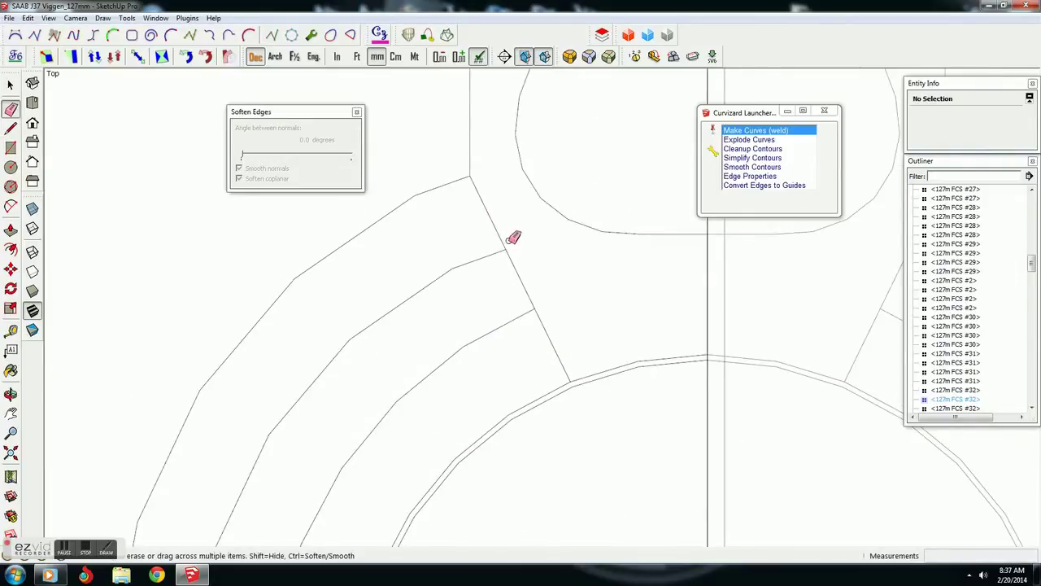
scroll(330, 371, up, 3)
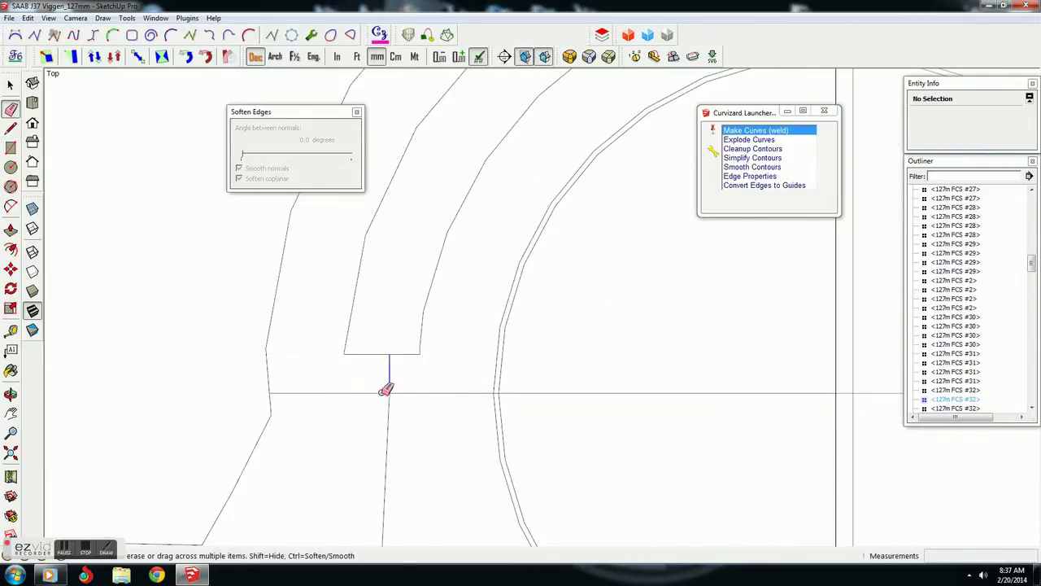
scroll(428, 415, down, 3)
scroll(314, 426, down, 2)
scroll(260, 458, down, 3)
mouse_move(260, 458)
middle_down()
mouse_move(597, 276)
mouse_move(166, 158)
middle_up()
scroll(550, 400, up, 2)
- Return to the top view of the formers and select a curve of the arc band
scroll(550, 400, up, 3)
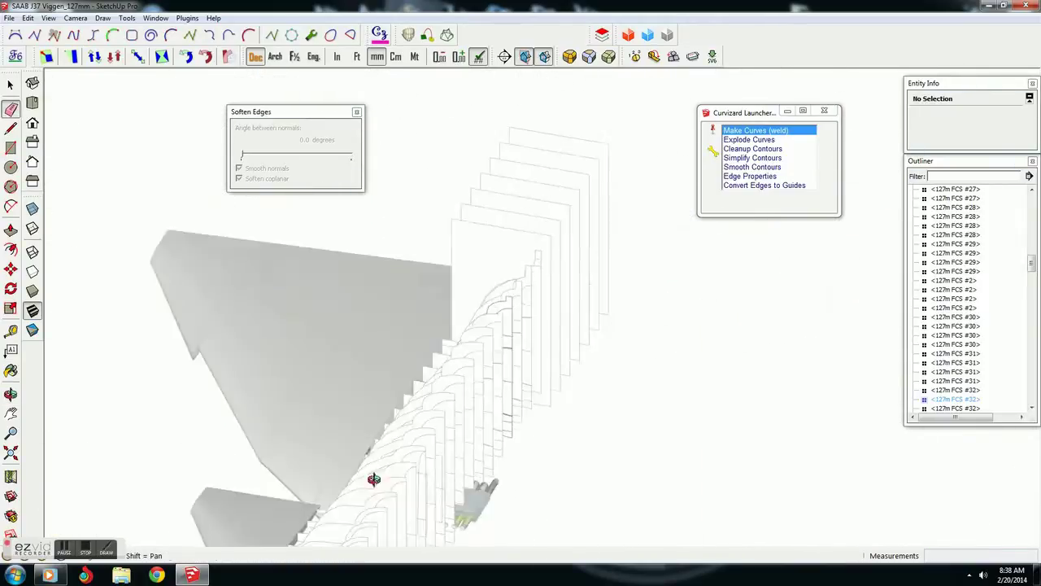
scroll(550, 400, up, 2)
key(t)
key(space)
scroll(361, 252, up, 5)
scroll(480, 291, up, 1)
scroll(220, 208, up, 1)
scroll(562, 309, up, 1)
scroll(537, 309, up, 3)
click(533, 303)
scroll(477, 336, up, 3)
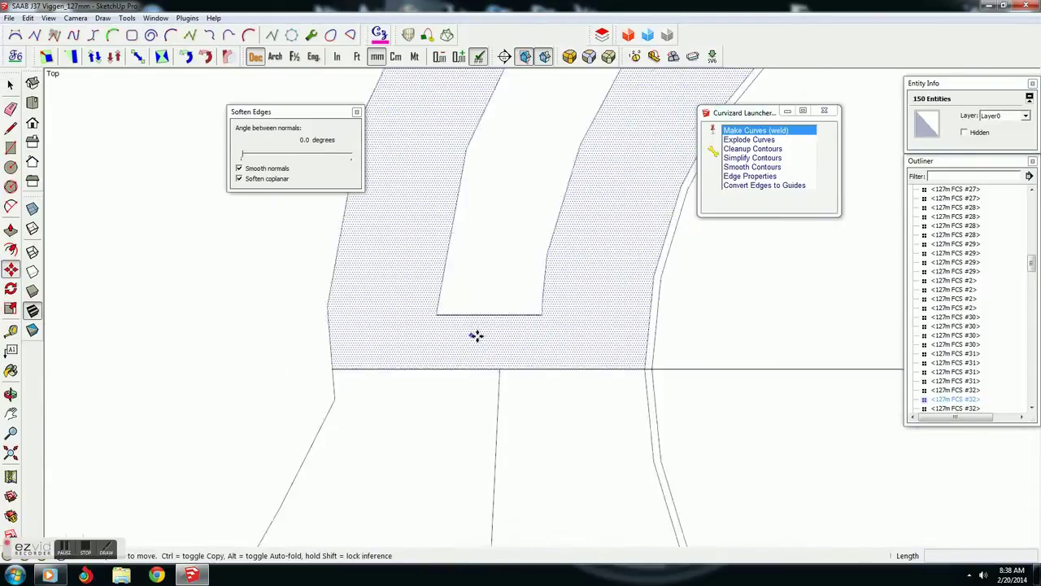
scroll(460, 225, up, 2)
click(461, 225)
- Explode the band's curved edges into plain edges with Curvizard Explode Curves
scroll(449, 379, down, 2)
mouse_move(448, 379)
shift+middle_down()
mouse_move(397, 461)
mouse_move(284, 506)
shift+middle_up()
key(m)
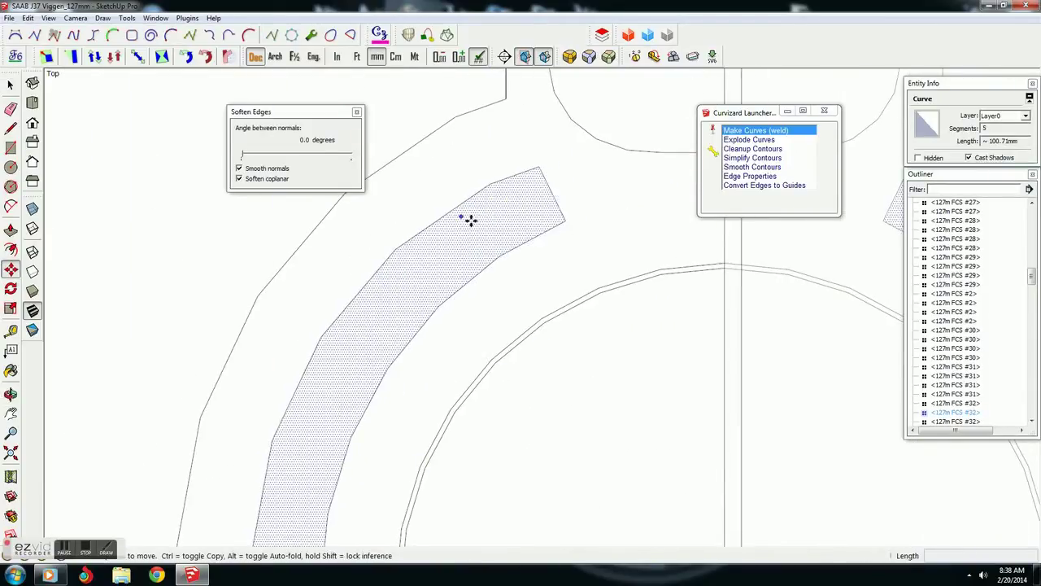
right_click(468, 206)
click(11, 87)
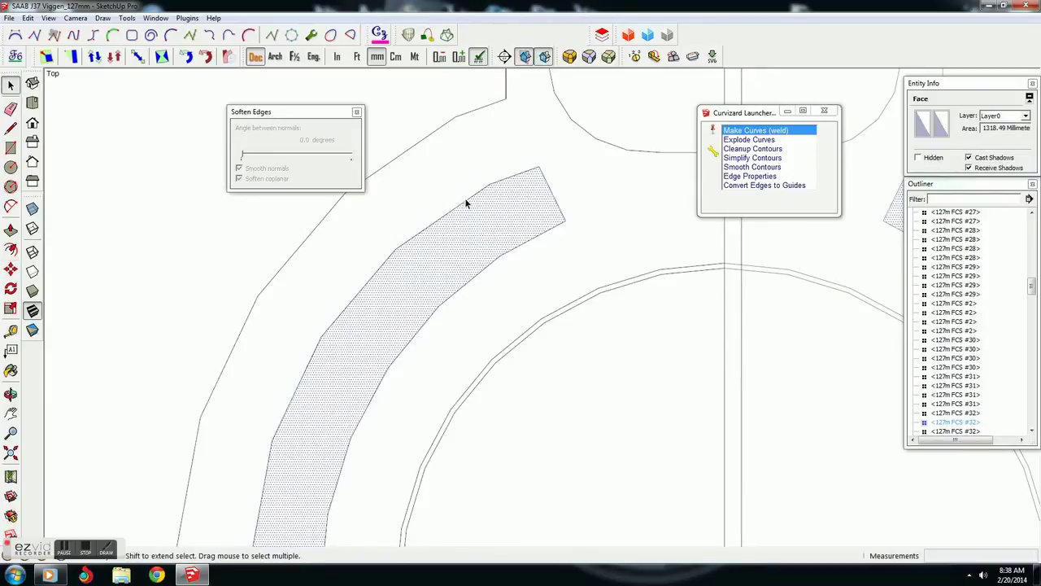
click(464, 198)
click(750, 140)
click(634, 213)
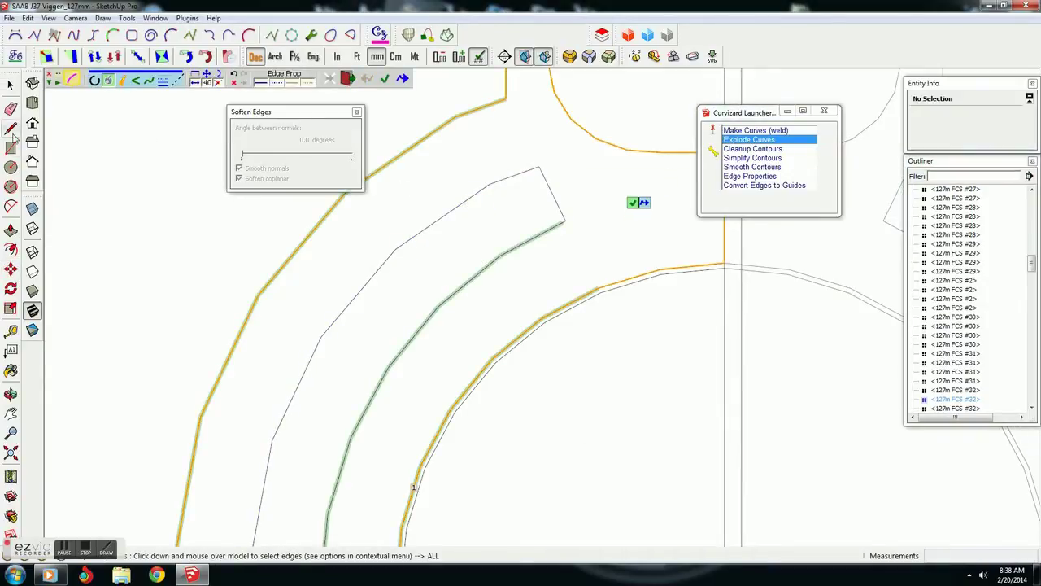
- Move the band's end corner slightly upward
click(11, 268)
scroll(532, 147, up, 2)
scroll(553, 191, up, 3)
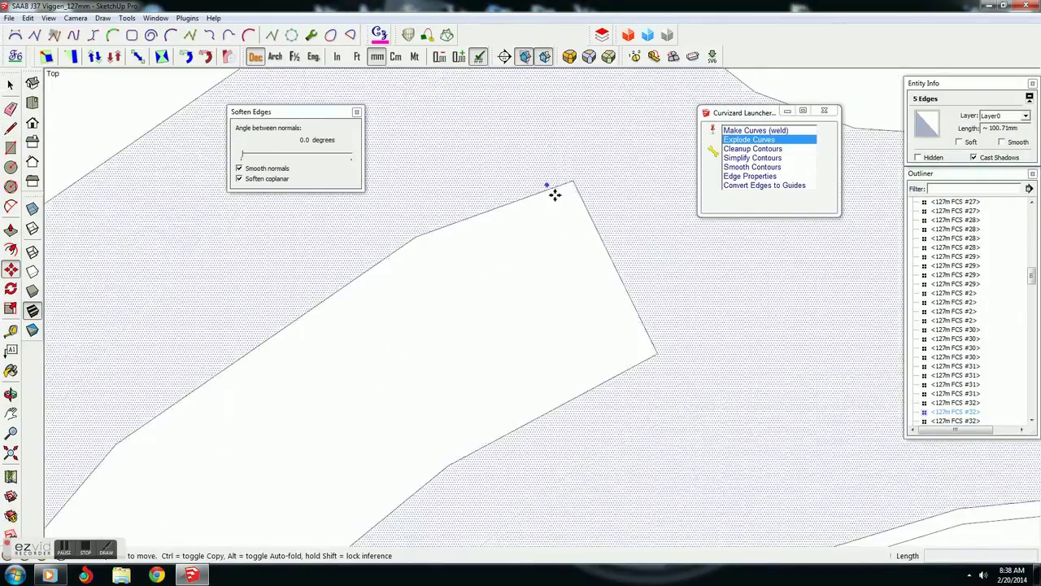
drag(580, 184, 580, 166)
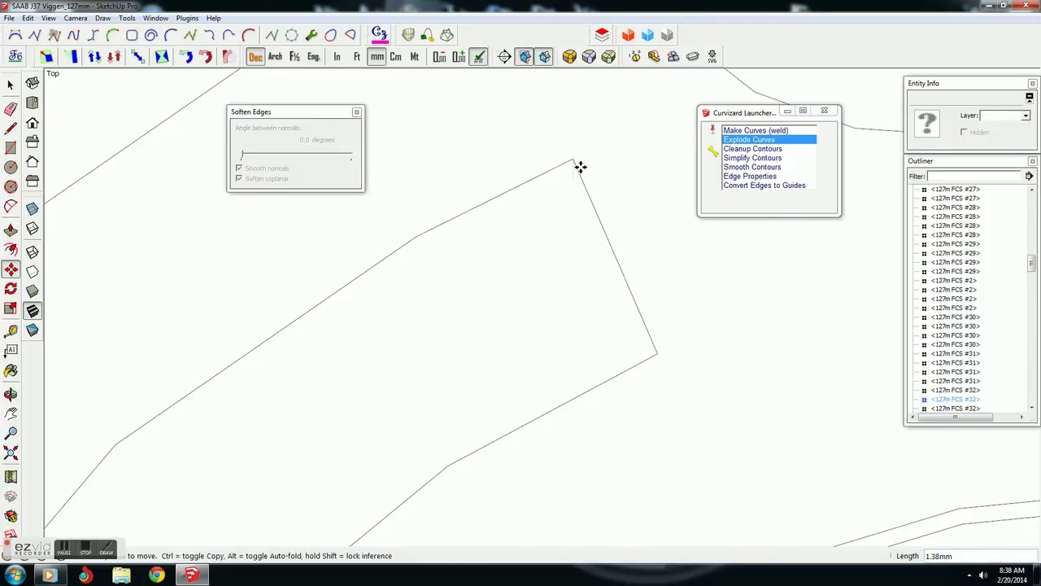
click(580, 166)
scroll(580, 166, down, 3)
scroll(602, 161, up, 3)
- Divide the side edge at the band's lower end into two segments
mouse_move(453, 291)
shift+middle_down()
mouse_move(444, 348)
mouse_move(467, 249)
shift+middle_up()
key(m)
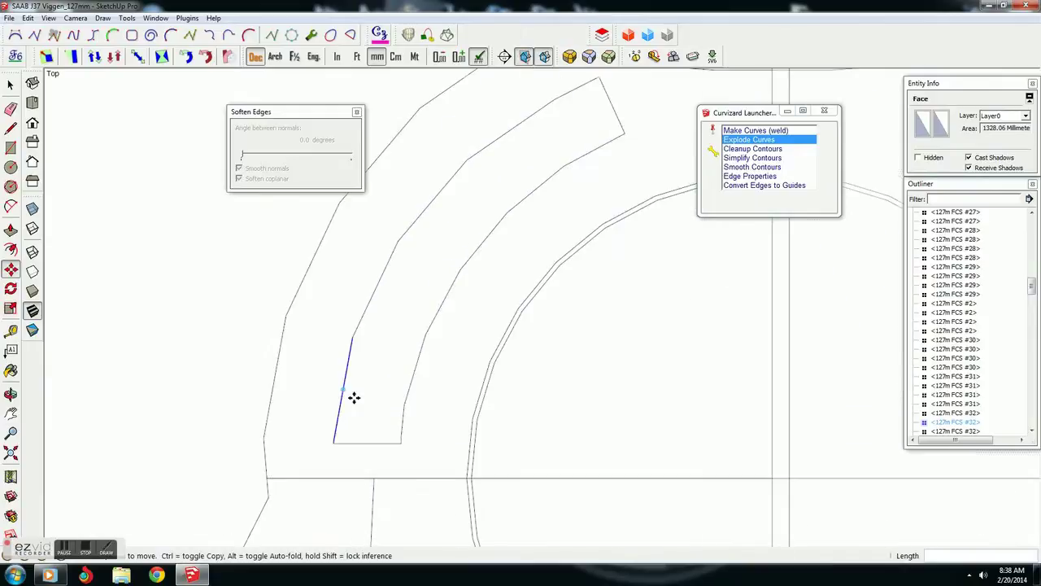
right_click(345, 397)
right_click(341, 399)
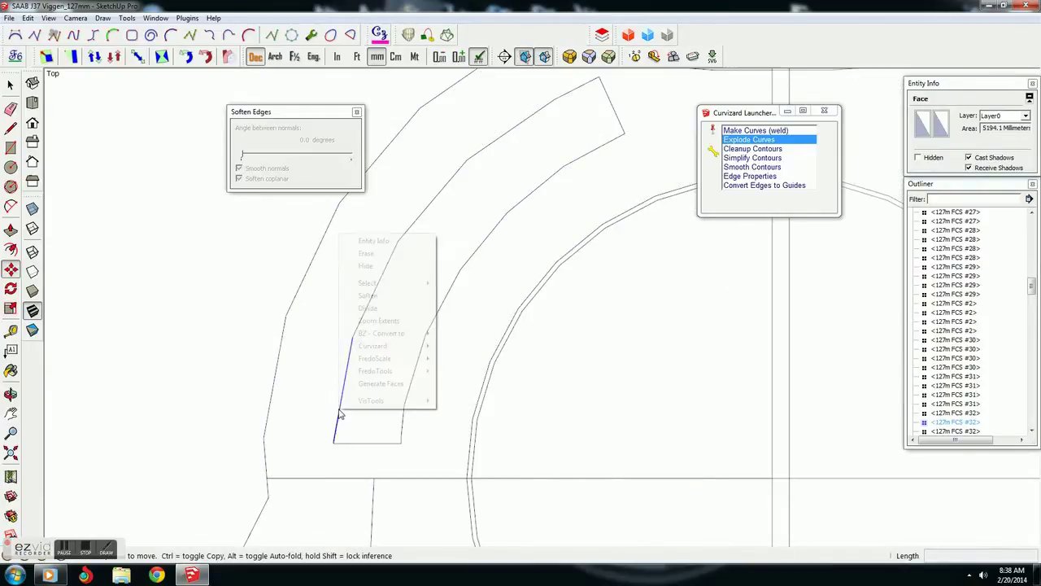
click(379, 309)
click(348, 395)
key(m)
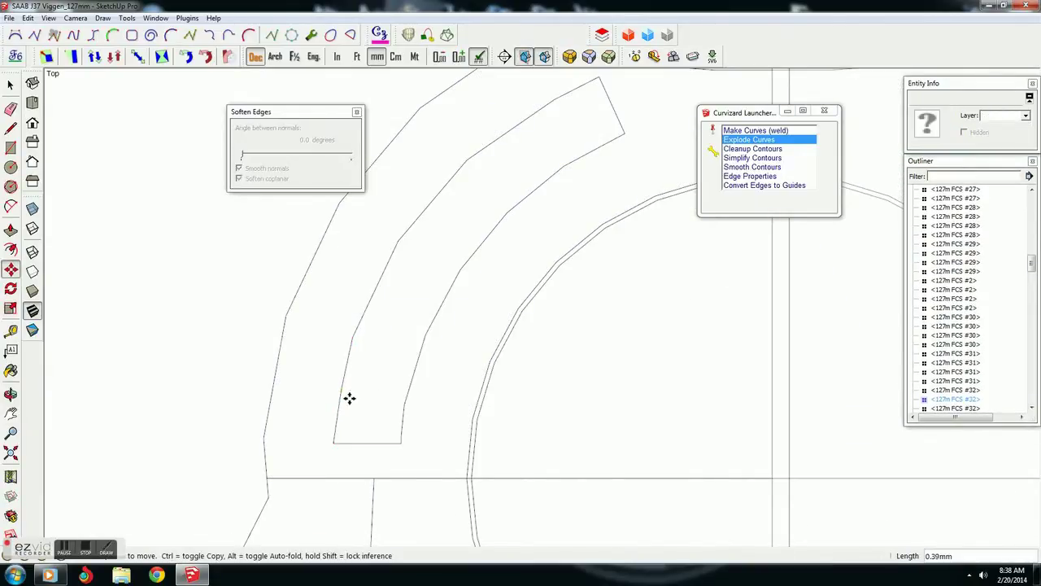
scroll(476, 209, down, 3)
scroll(464, 272, down, 3)
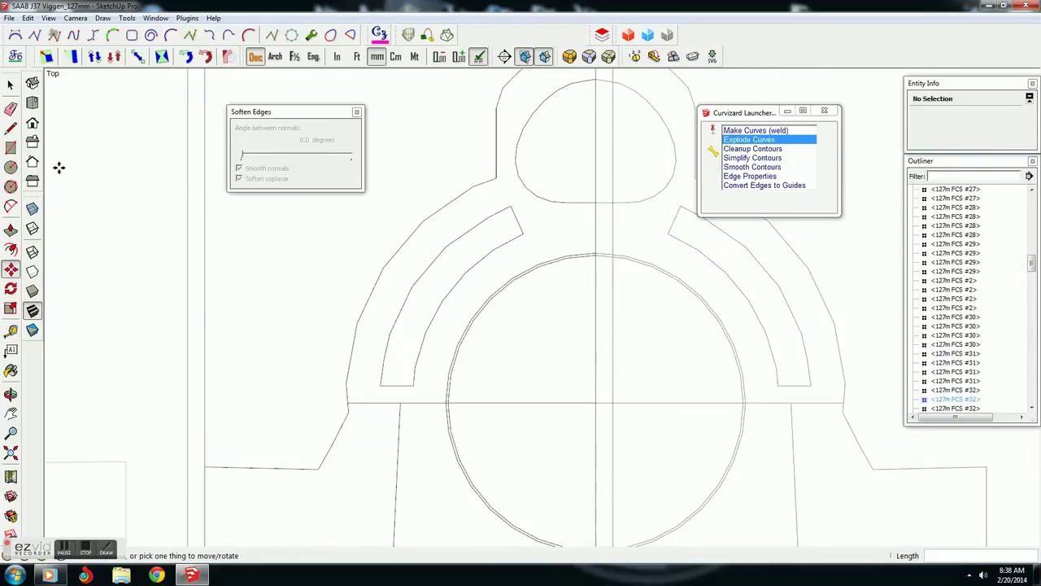
- Draw a line from the circle's centre, then erase the line between the arc band and circle
click(10, 128)
scroll(570, 408, up, 2)
click(581, 398)
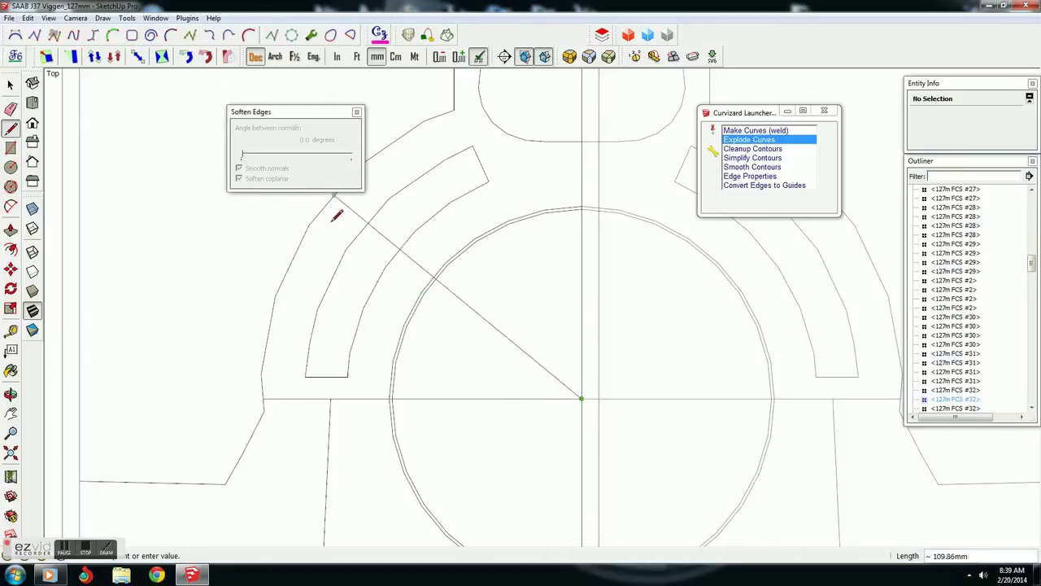
scroll(425, 295, up, 3)
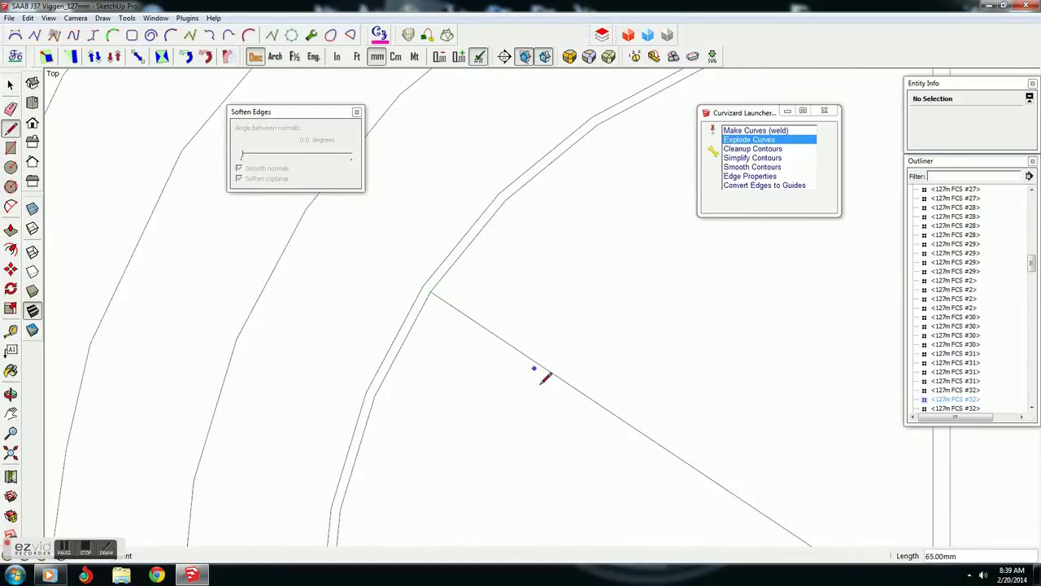
scroll(667, 427, down, 3)
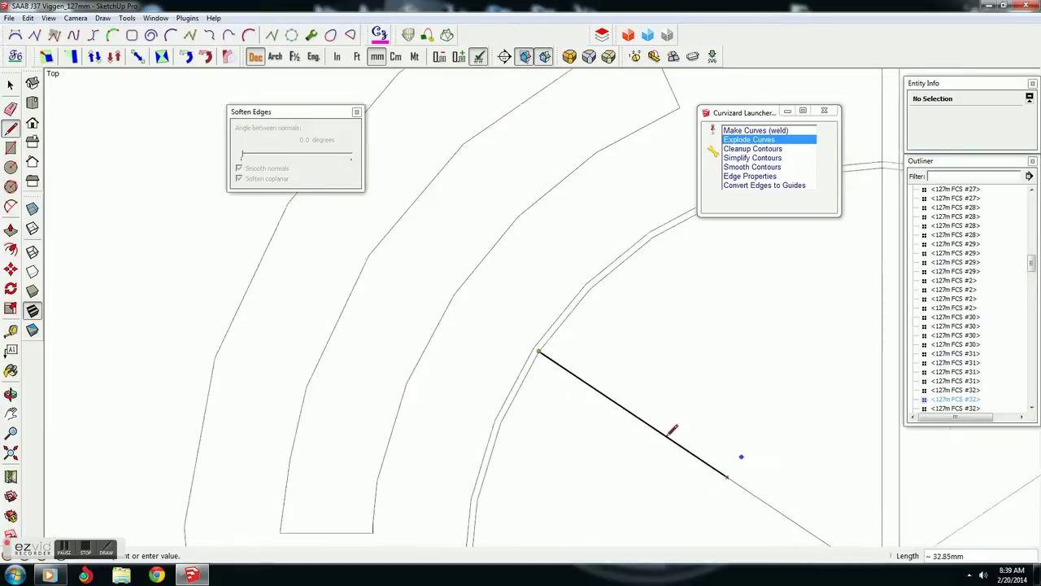
key(e)
click(541, 351)
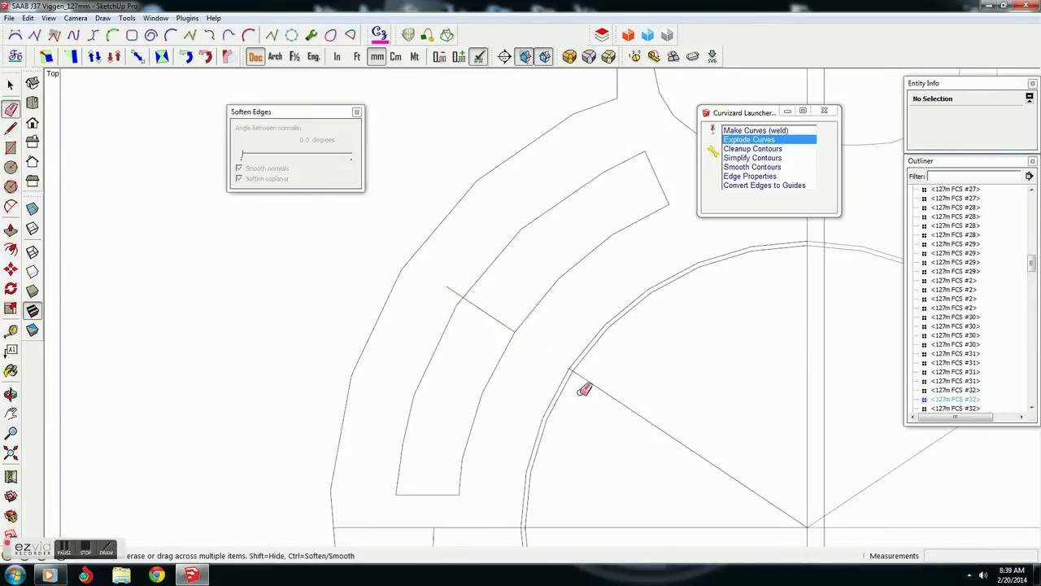
scroll(595, 383, up, 2)
scroll(551, 330, up, 2)
scroll(483, 302, down, 3)
scroll(565, 388, down, 1)
- Draw a line from the band's edge, then erase the stray crossing lines inside the slot
key(l)
click(475, 285)
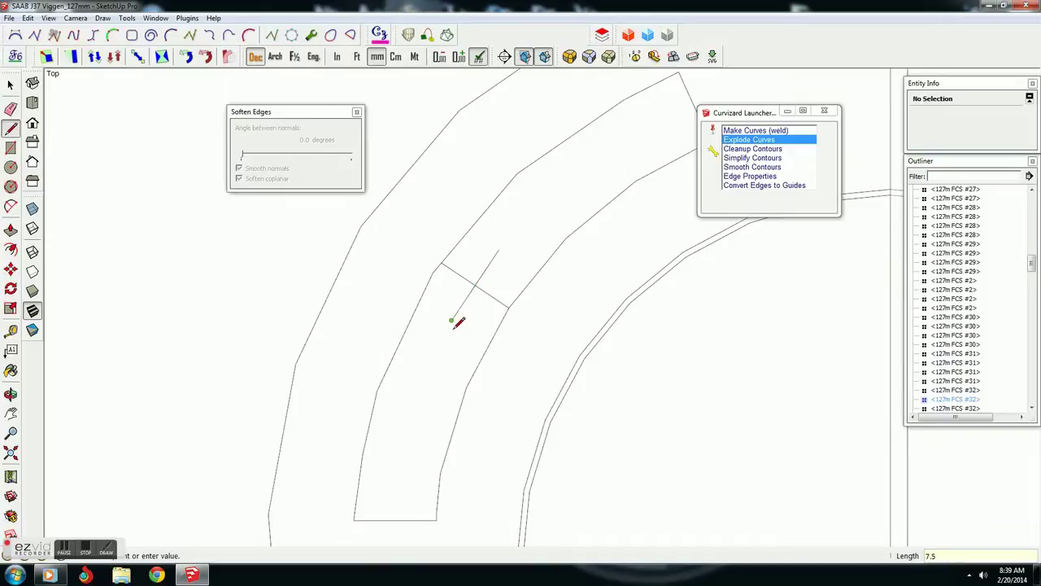
scroll(531, 383, up, 2)
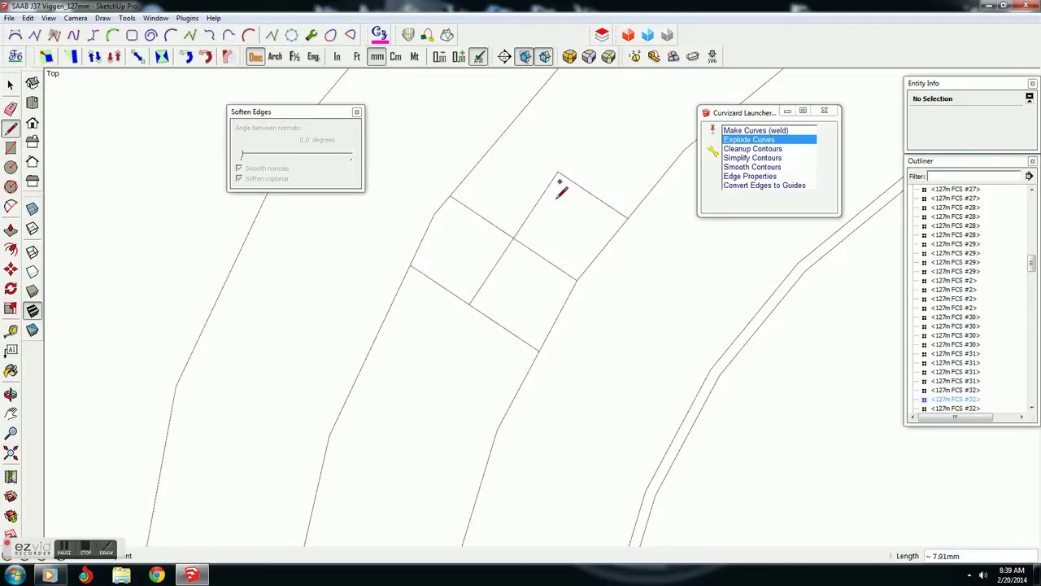
key(e)
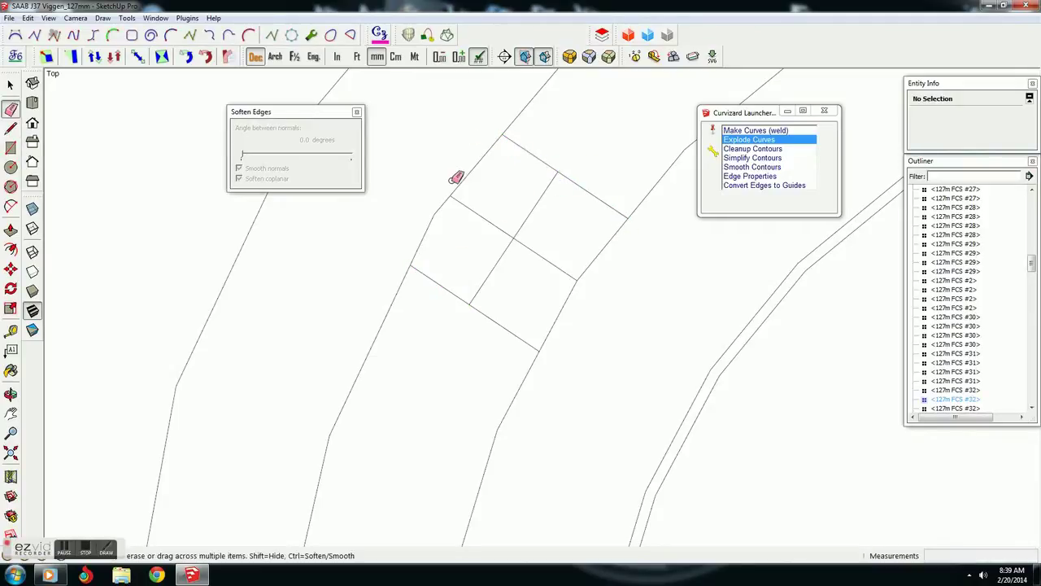
drag(452, 251, 533, 261)
drag(574, 309, 574, 309)
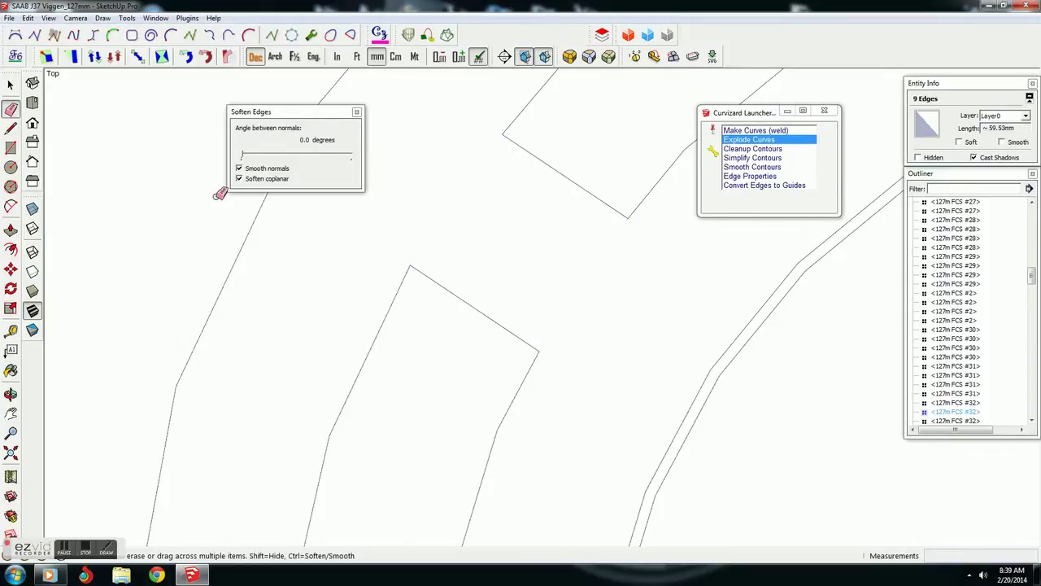
scroll(352, 365, down, 3)
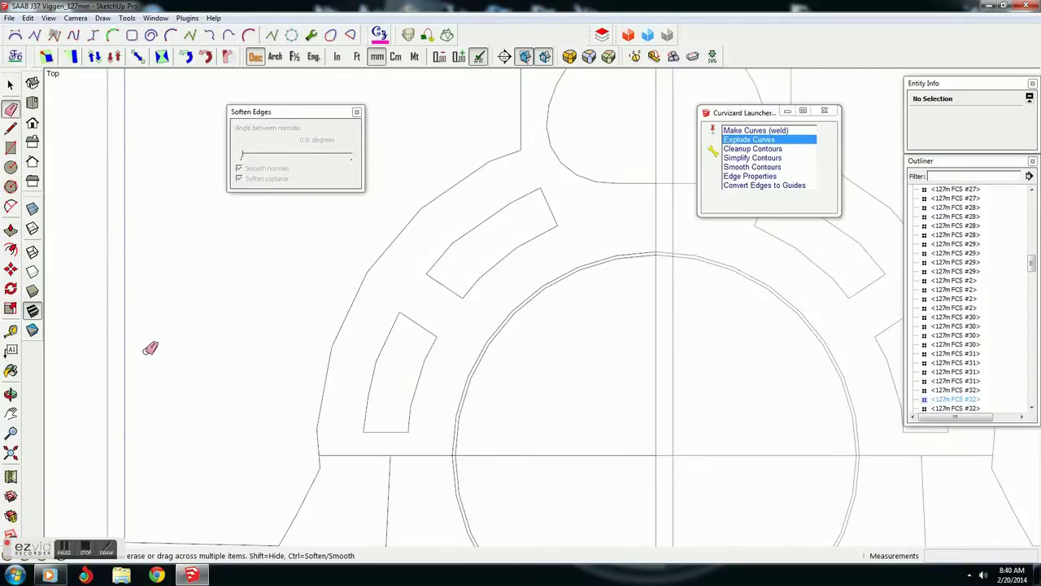
- Draw fillet arcs rounding the slot's upper-left and bottom corners
scroll(351, 486, up, 3)
key(c)
scroll(454, 222, up, 3)
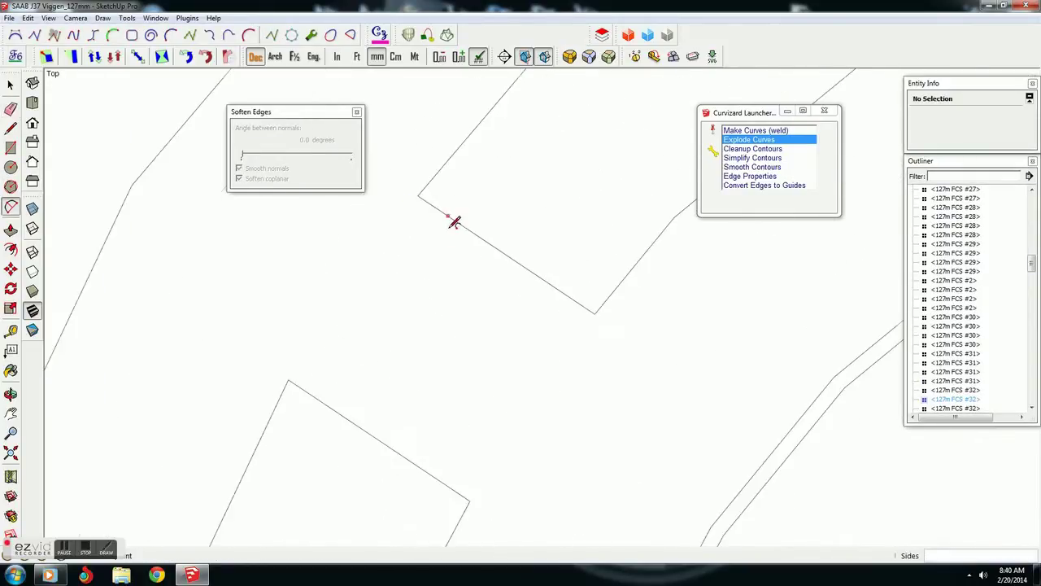
scroll(446, 186, up, 2)
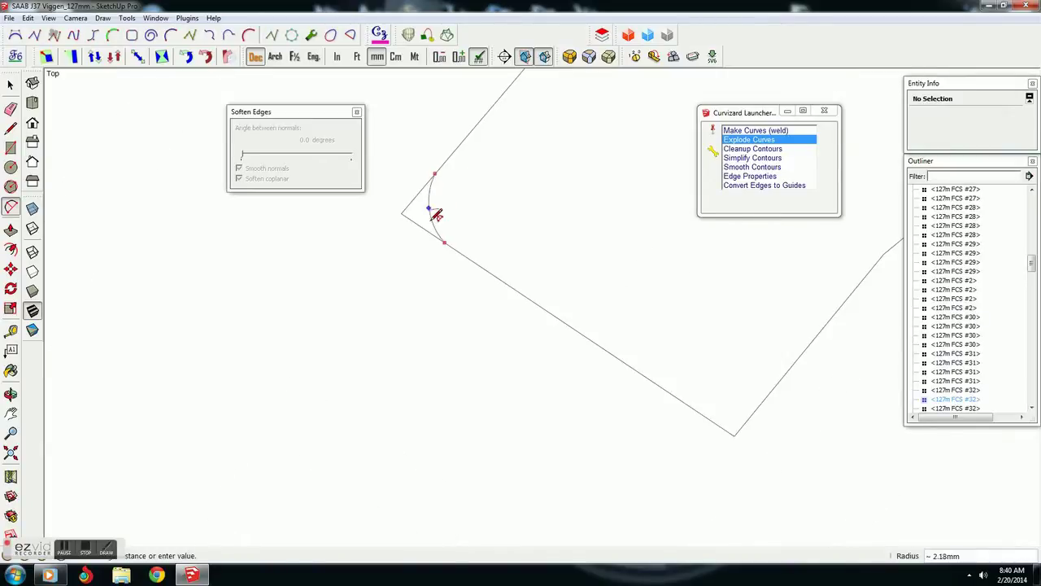
click(435, 215)
click(697, 409)
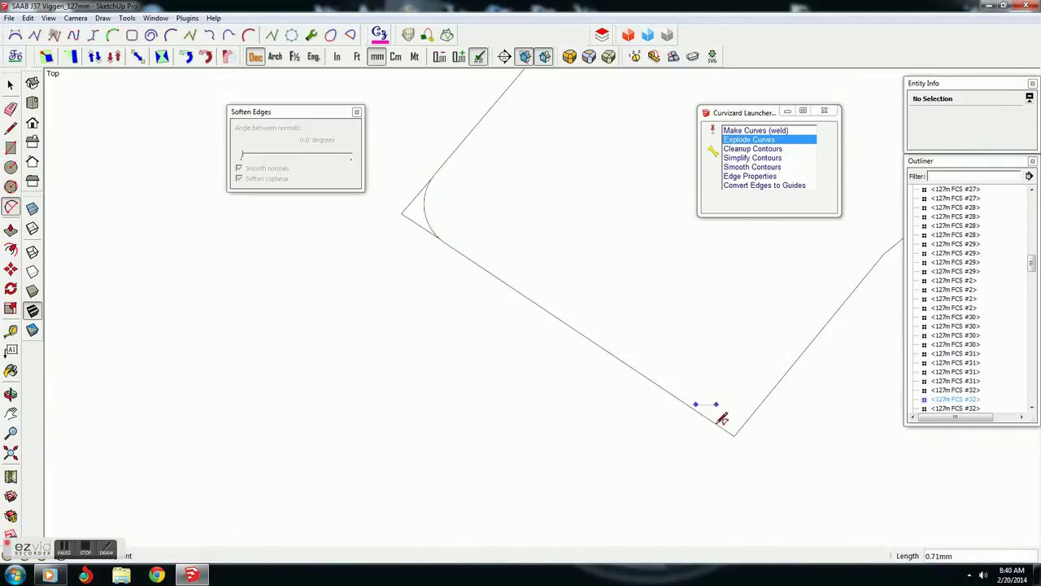
scroll(756, 415, up, 1)
click(751, 432)
scroll(584, 371, down, 3)
scroll(561, 362, up, 1)
scroll(490, 390, down, 2)
scroll(518, 350, up, 5)
- Round two more slot corners, including the top corner, with fillet arcs
click(509, 349)
click(526, 286)
click(561, 358)
scroll(569, 395, down, 2)
scroll(469, 183, up, 1)
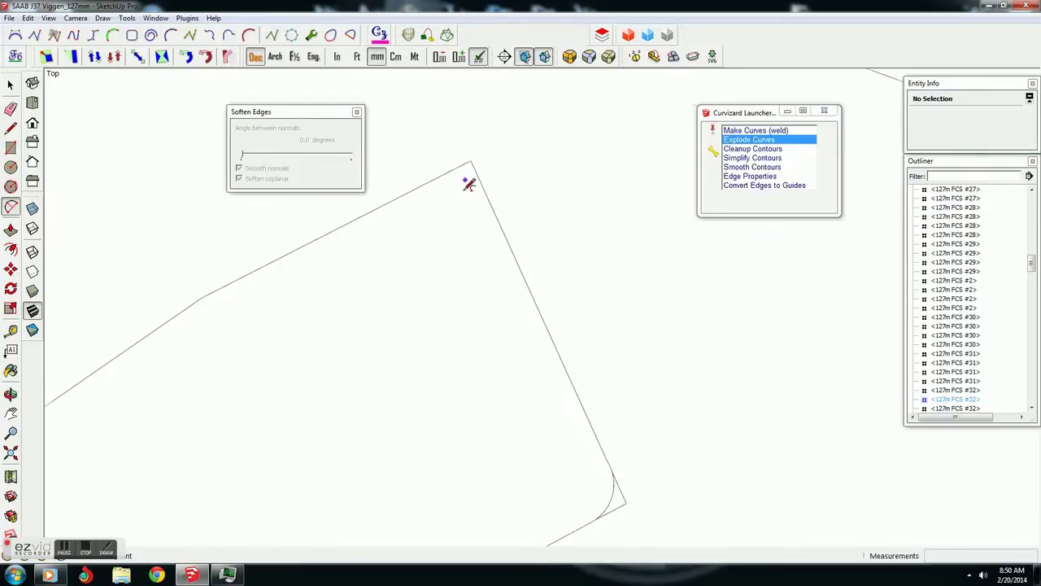
click(419, 188)
click(493, 211)
click(464, 191)
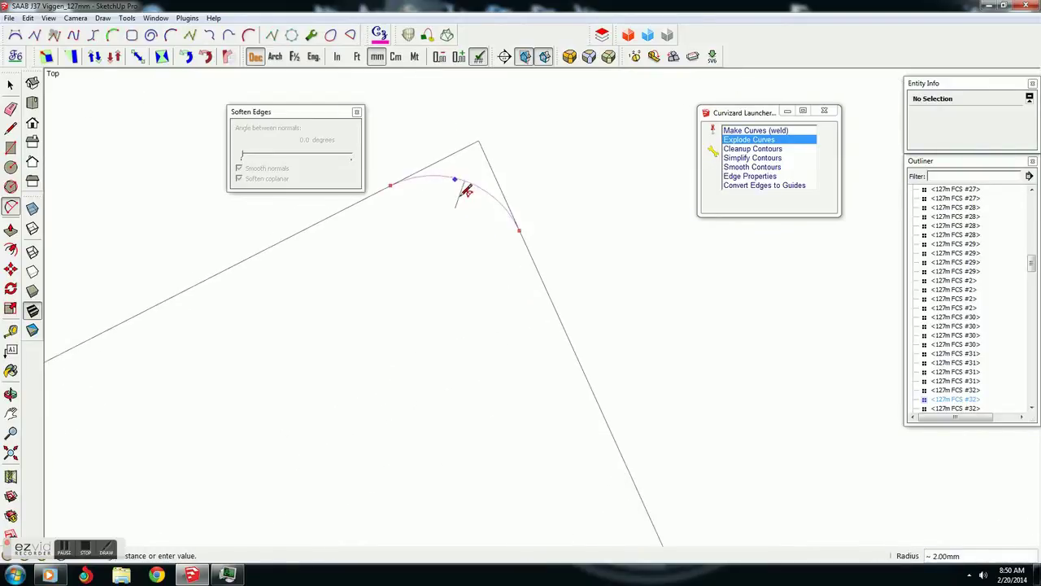
- Move to another slot and round its next sharp corner with a fillet arc
scroll(588, 186, down, 2)
mouse_move(588, 187)
shift+middle_down()
mouse_move(543, 185)
mouse_move(292, 437)
shift+middle_up()
key(e)
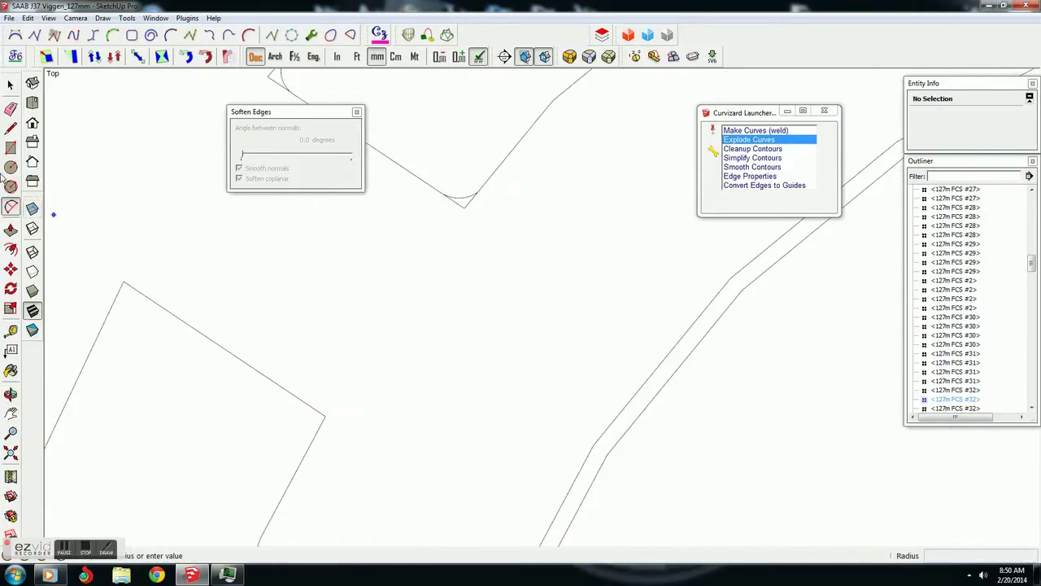
shift+middle_drag(464, 411, 527, 261)
scroll(527, 260, up, 1)
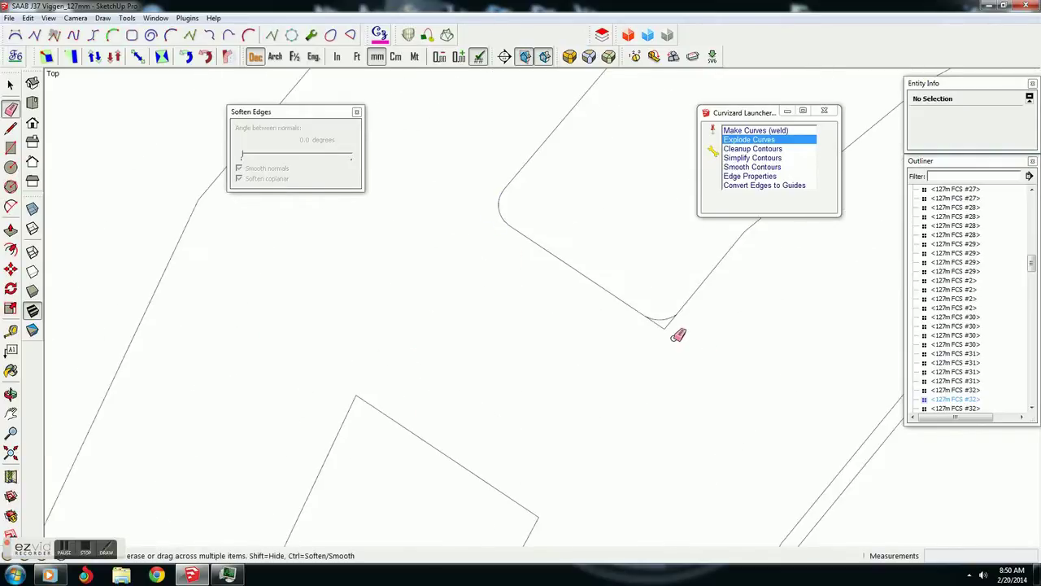
scroll(641, 317, down, 2)
mouse_move(642, 317)
shift+middle_down()
mouse_move(407, 551)
mouse_move(608, 230)
shift+middle_up()
scroll(608, 229, up, 2)
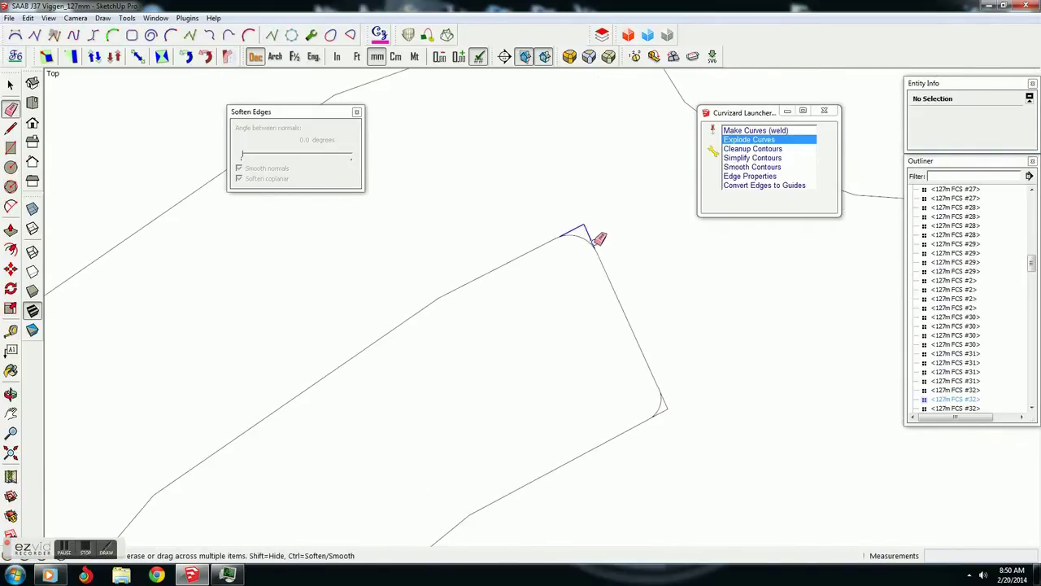
shift+middle_drag(667, 423, 474, 216)
key(c)
scroll(396, 235, up, 2)
click(464, 268)
click(395, 288)
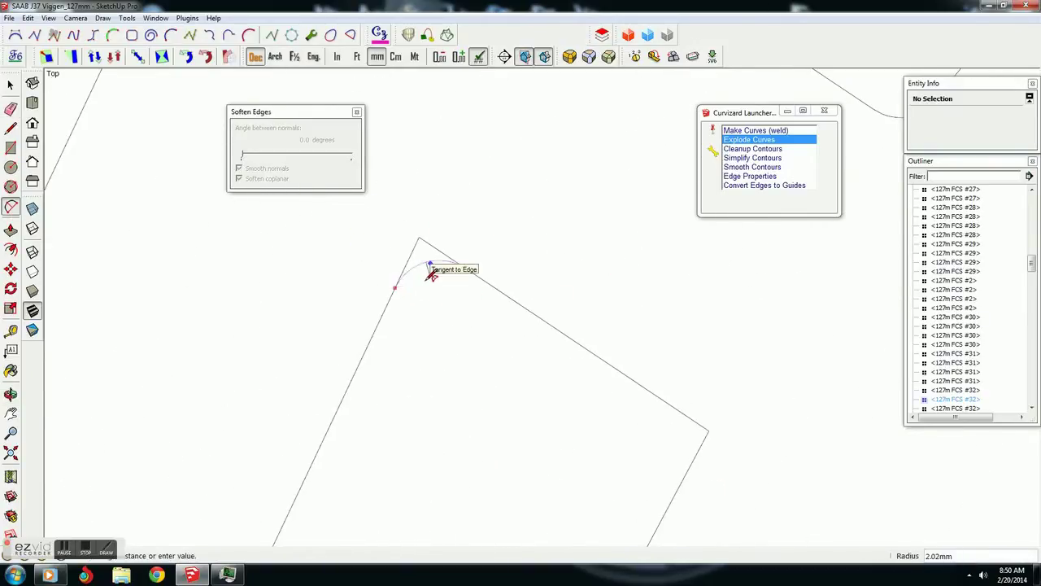
click(431, 274)
- Fillet the next corner, then redo a misplaced arc between the slot's bottom and side edges
shift+middle_drag(676, 415, 594, 341)
click(590, 338)
click(609, 414)
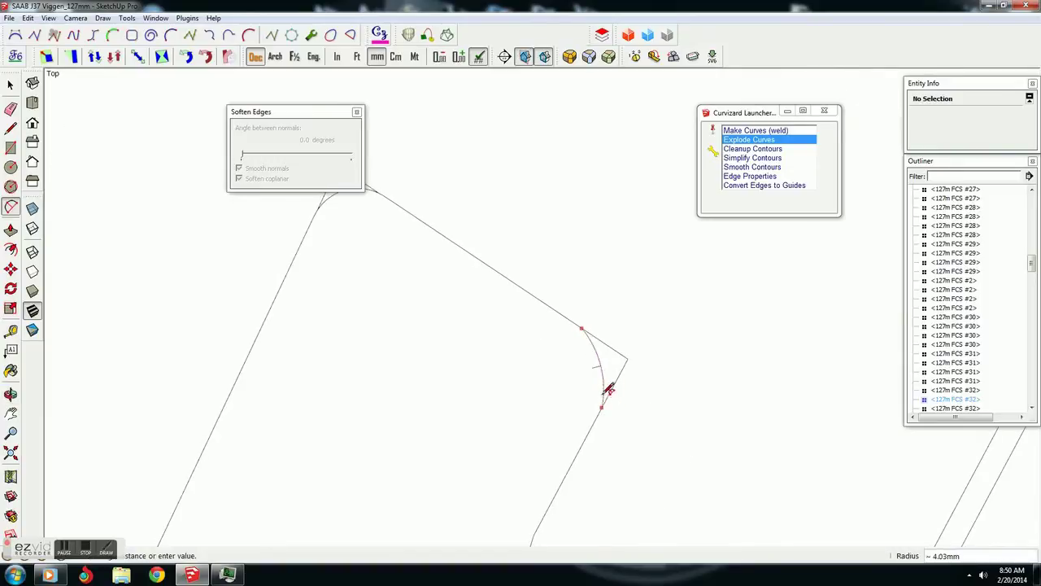
click(611, 389)
shift+middle_drag(507, 451, 561, 301)
scroll(561, 301, down, 3)
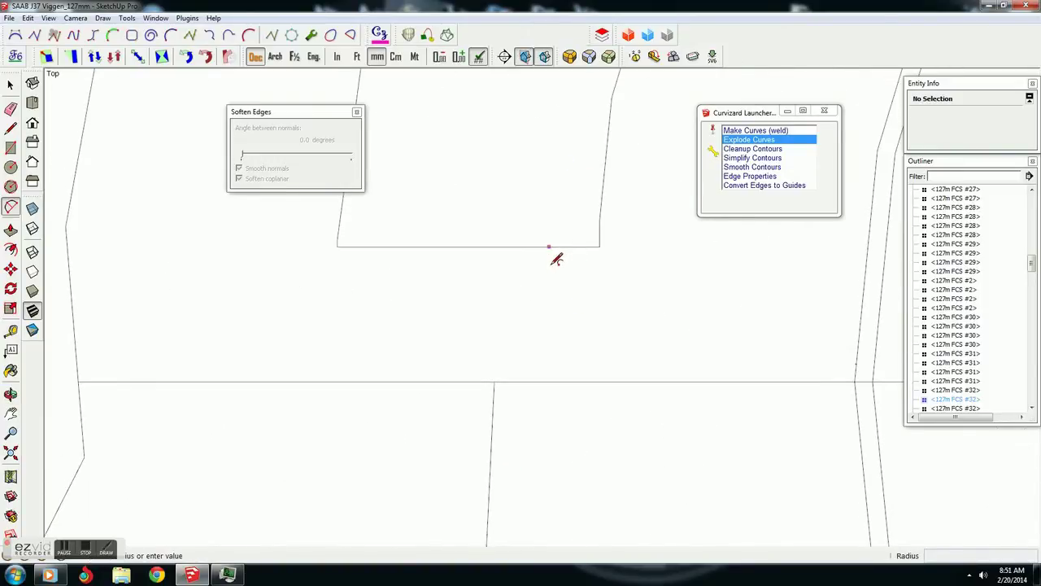
click(550, 246)
click(601, 207)
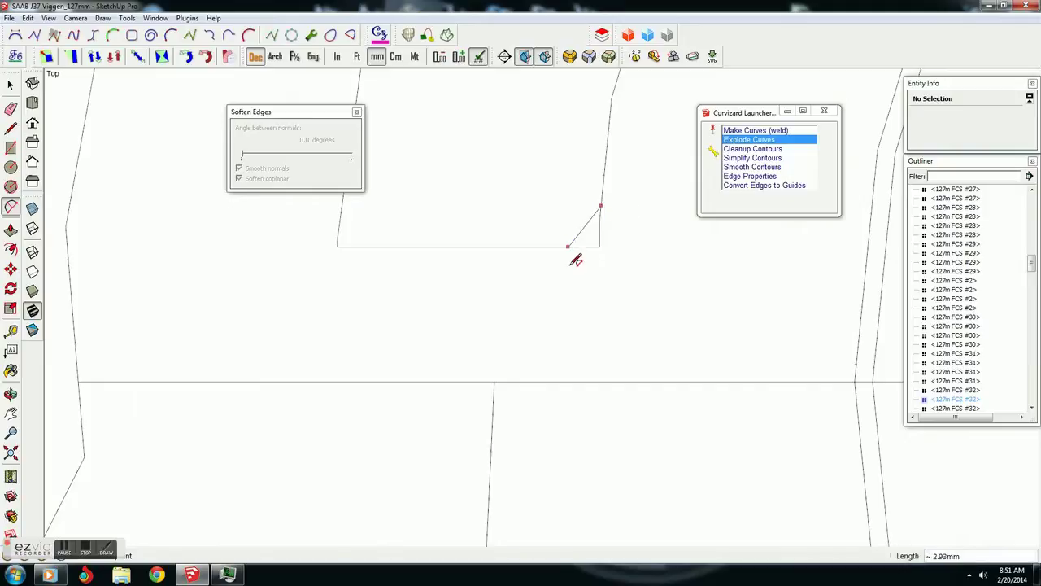
key(Escape)
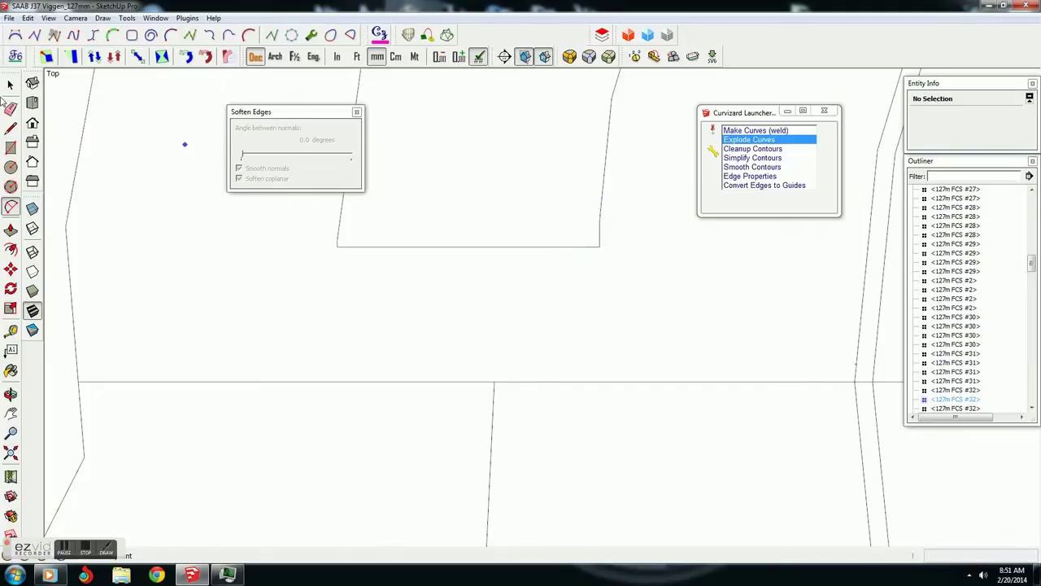
click(11, 268)
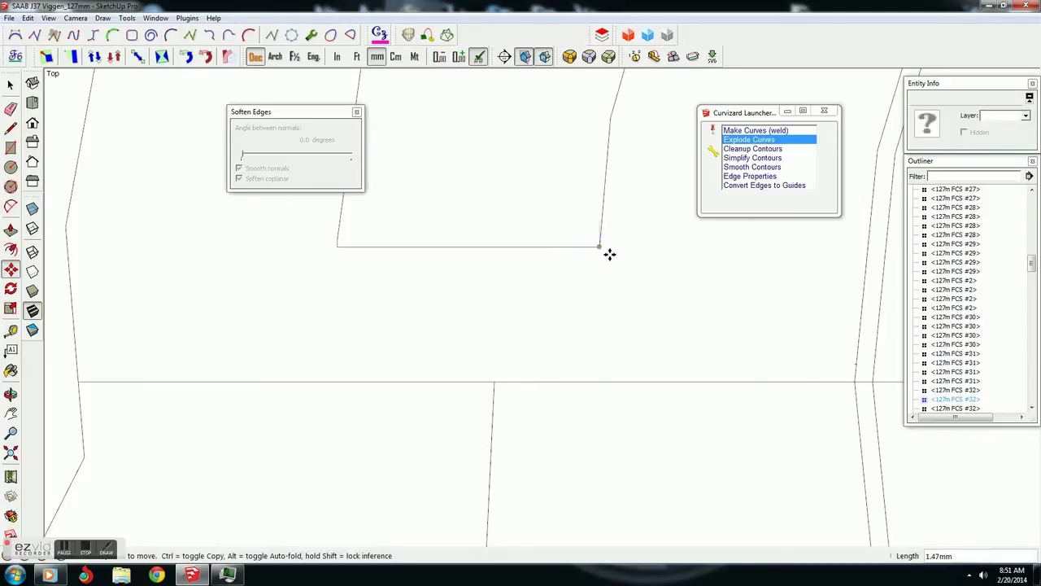
click(10, 207)
click(554, 246)
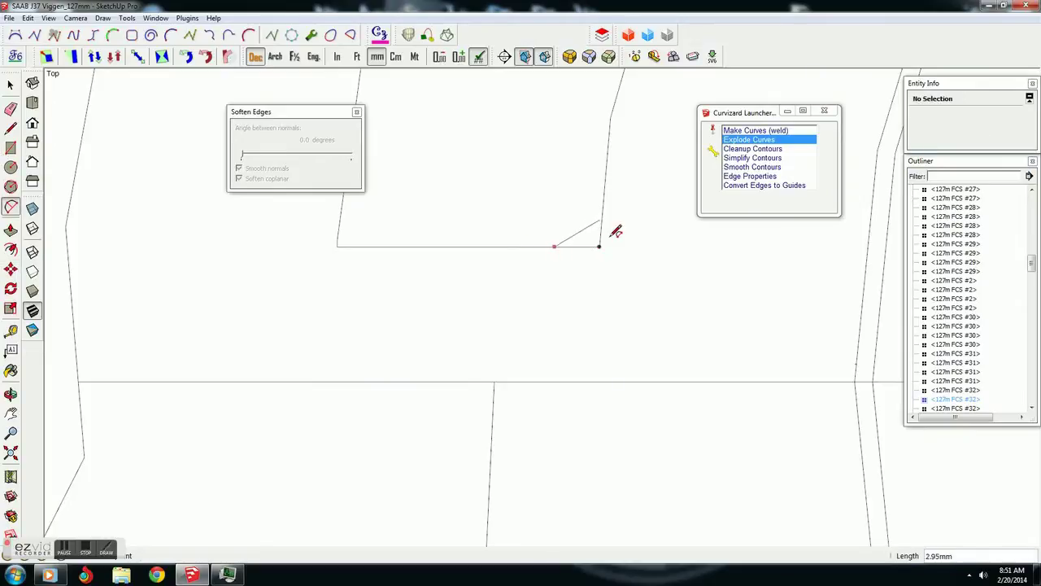
click(605, 210)
- Round the slot's bottom-left corner with a fillet arc
scroll(602, 244, up, 3)
scroll(585, 233, up, 1)
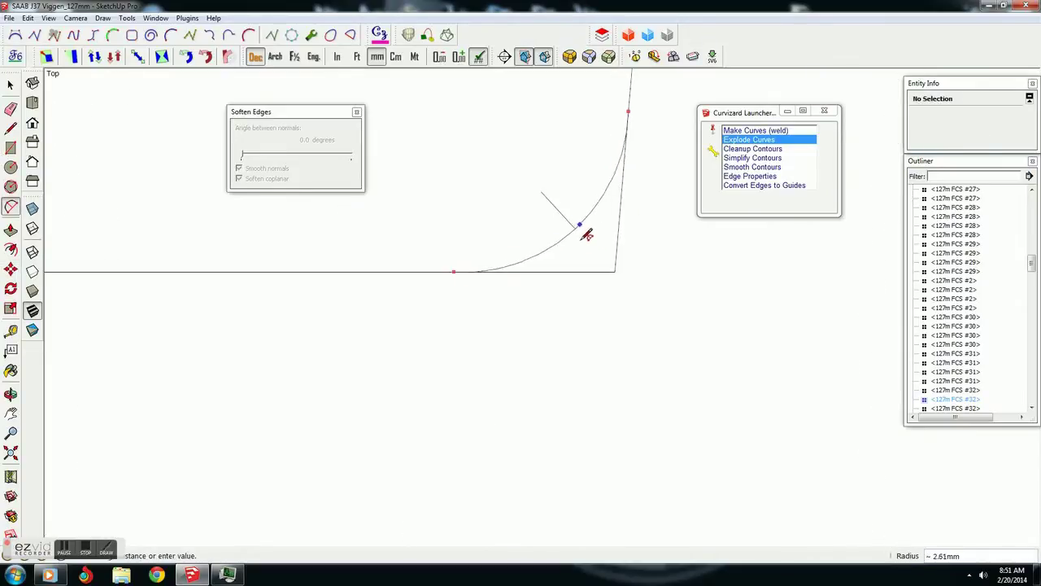
shift+middle_drag(659, 298, 885, 396)
scroll(885, 395, down, 1)
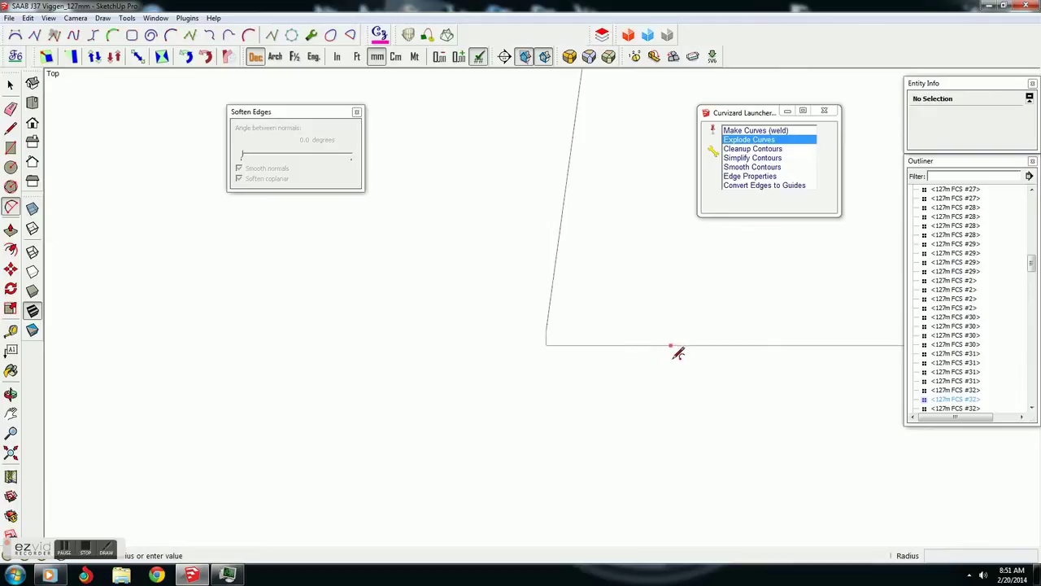
click(680, 342)
scroll(553, 277, down, 2)
click(10, 269)
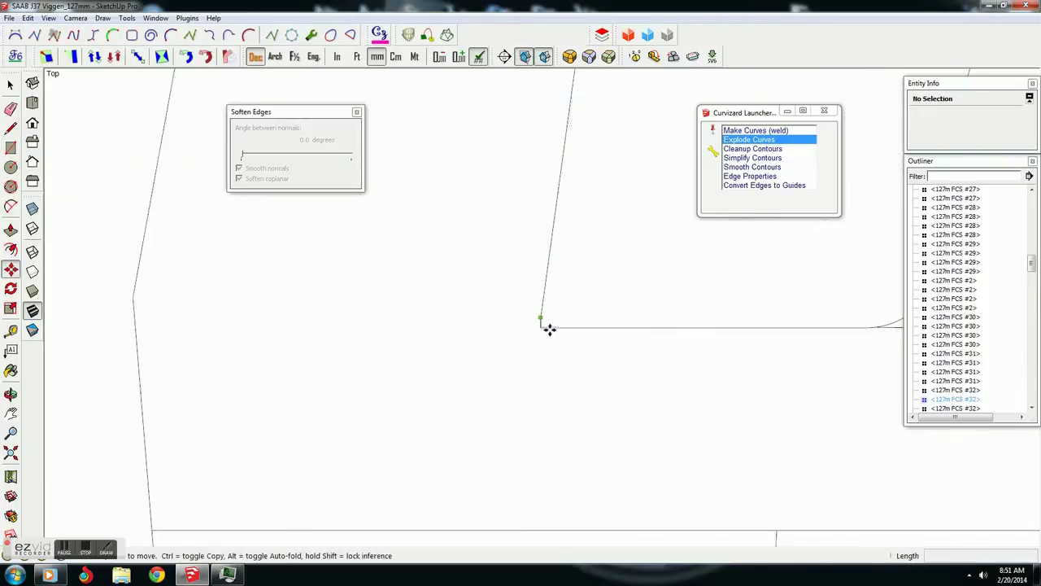
scroll(548, 333, down, 3)
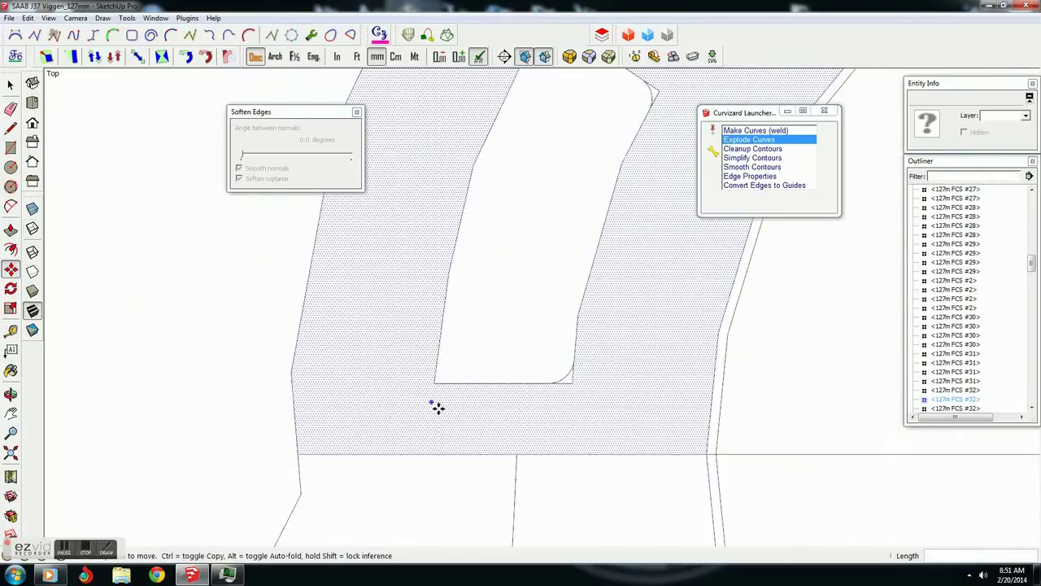
click(11, 208)
click(496, 390)
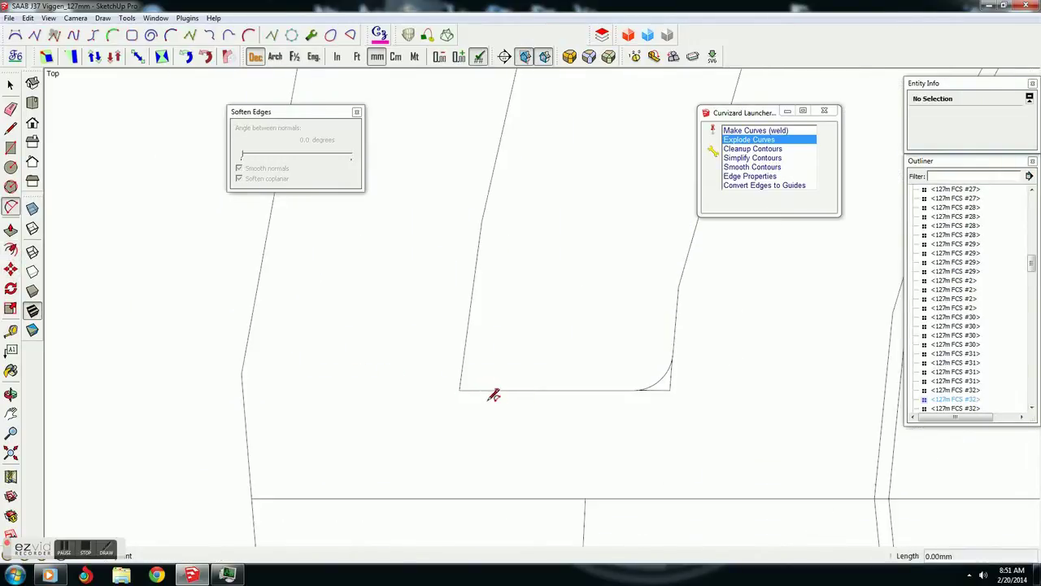
click(477, 387)
- Switch to the Eraser to clear leftover corner edges around the rounded slots
key(e)
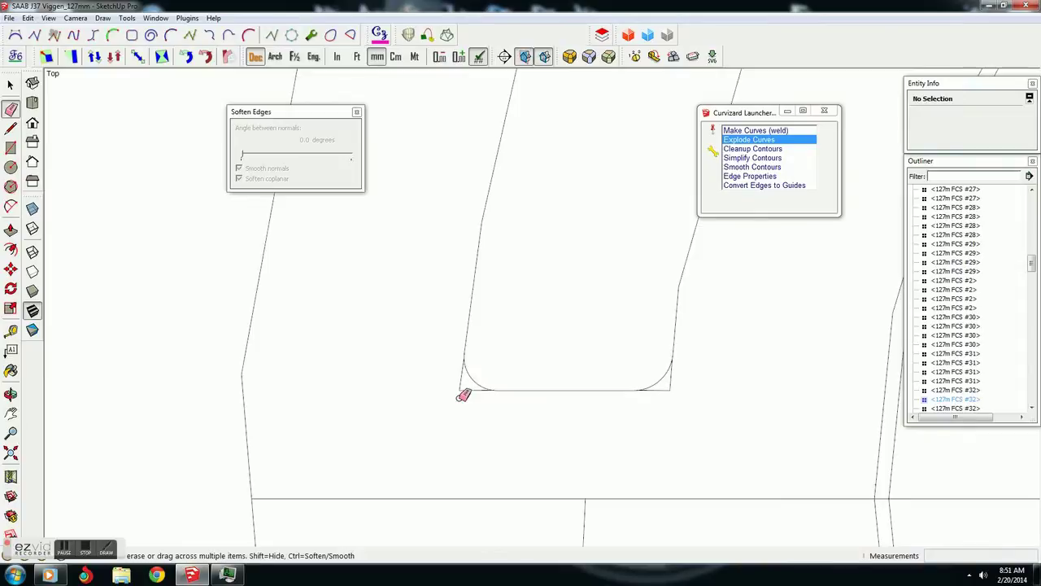
scroll(618, 244, down, 3)
scroll(500, 203, up, 3)
scroll(493, 235, down, 1)
scroll(577, 291, down, 5)
scroll(420, 418, up, 1)
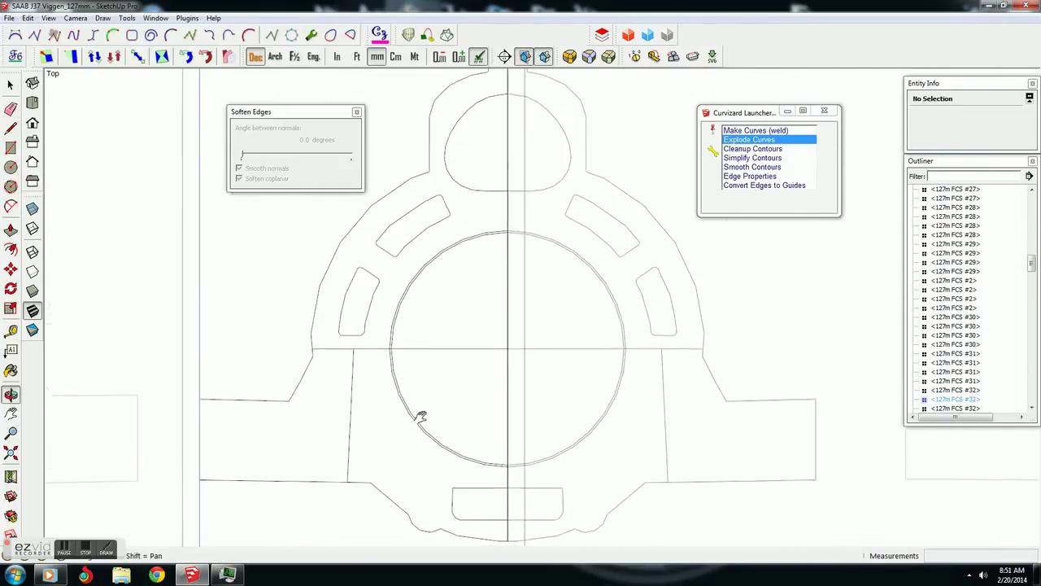
- Draw a closing line from the right-hand former's corner down to the circular inner edge
key(space)
scroll(499, 476, down, 3)
scroll(569, 309, down, 1)
scroll(685, 292, up, 1)
triple_click(686, 291)
click(10, 127)
scroll(691, 232, up, 3)
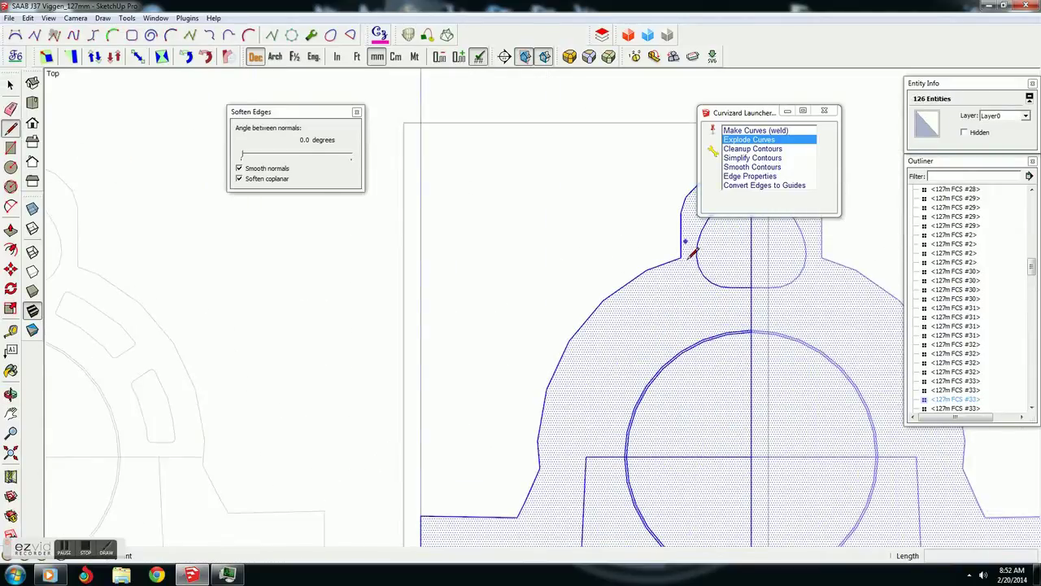
click(690, 233)
scroll(709, 337, up, 2)
scroll(742, 342, up, 1)
scroll(715, 354, down, 3)
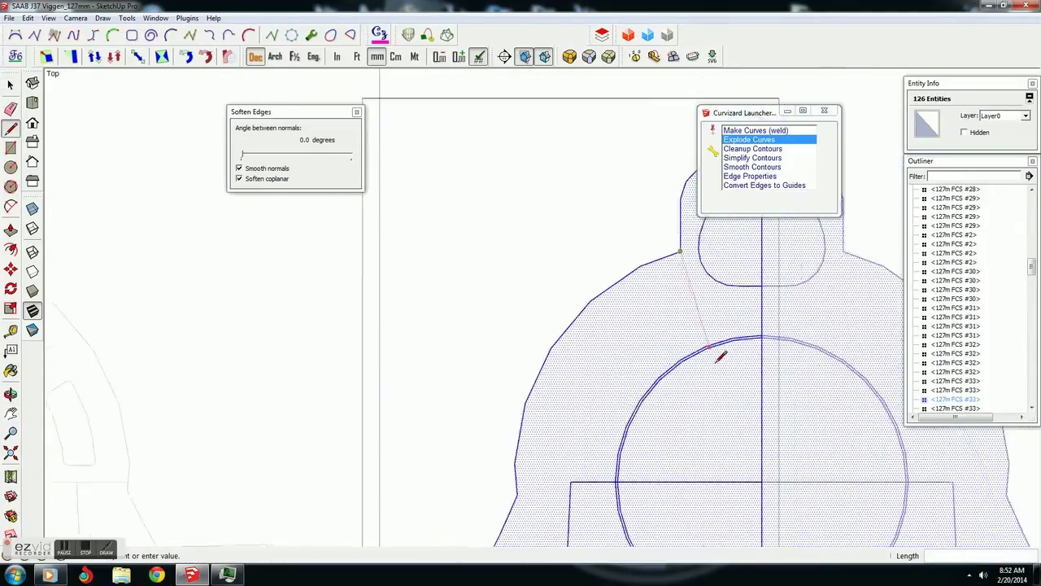
scroll(725, 353, down, 1)
scroll(203, 333, up, 2)
scroll(528, 330, down, 2)
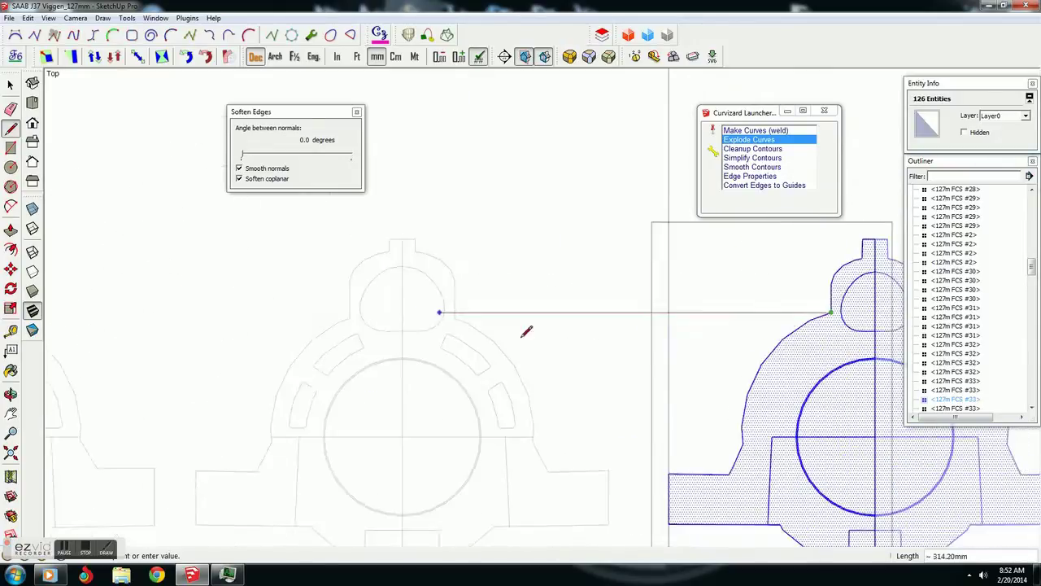
scroll(817, 348, up, 4)
shift+middle_drag(823, 346, 568, 437)
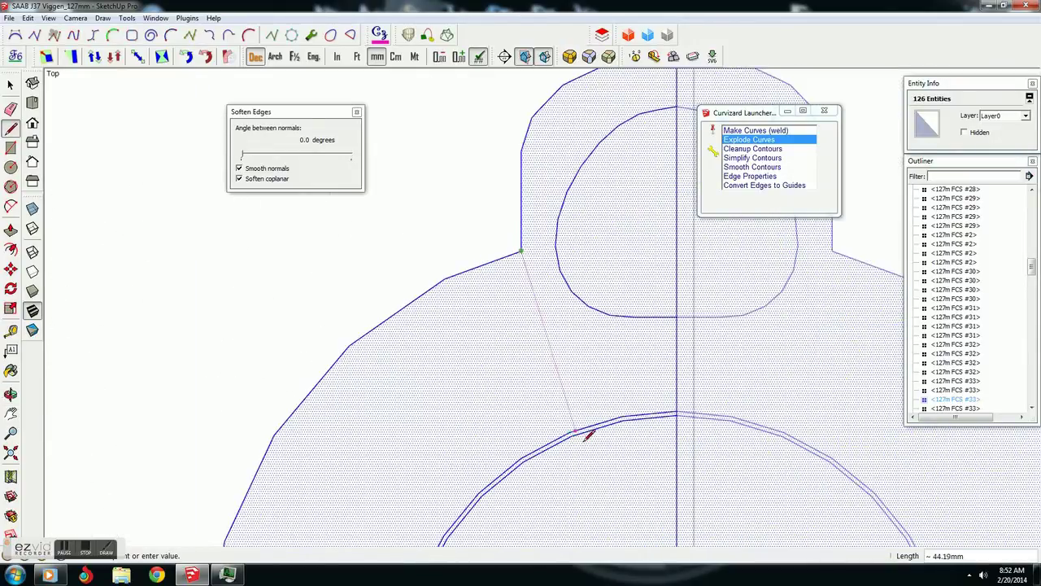
click(571, 434)
- Add a horizontal edge from that endpoint to the circle's rim
scroll(657, 330, down, 3)
scroll(514, 470, up, 1)
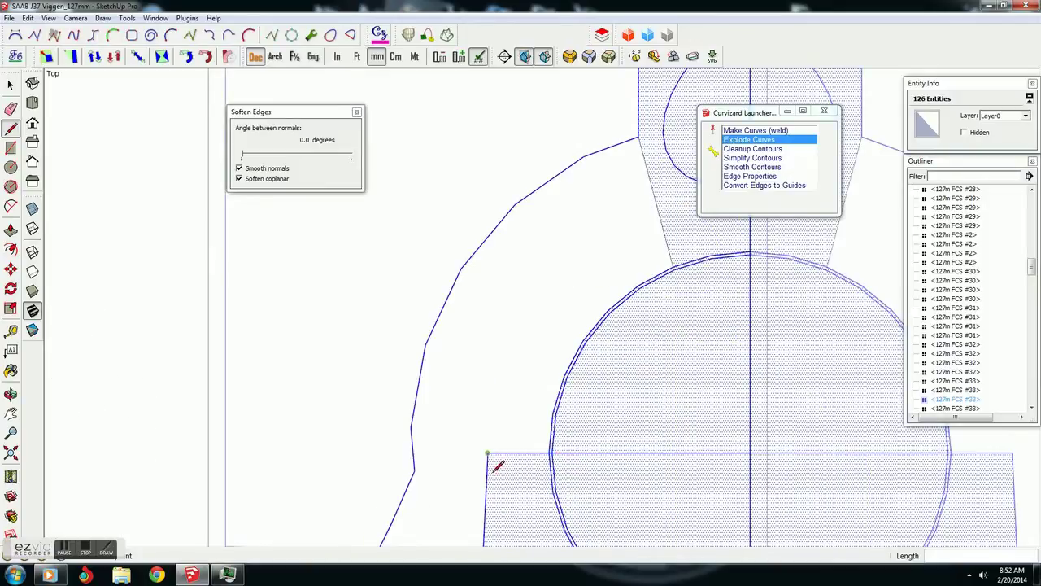
click(488, 431)
click(551, 430)
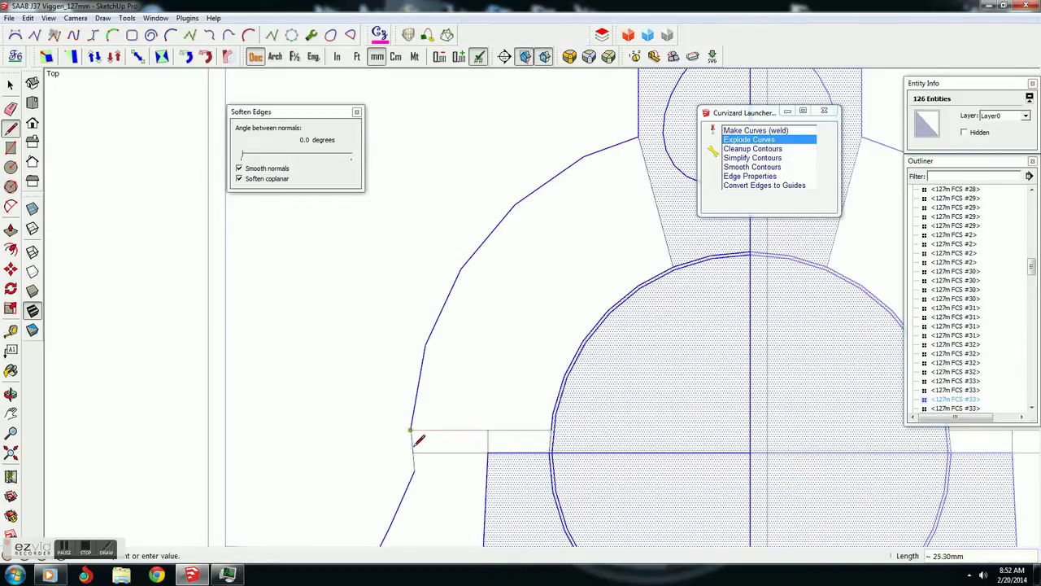
- Weld the former's outer outline edges into one curve with Curvizard Make Curves
click(11, 108)
click(503, 452)
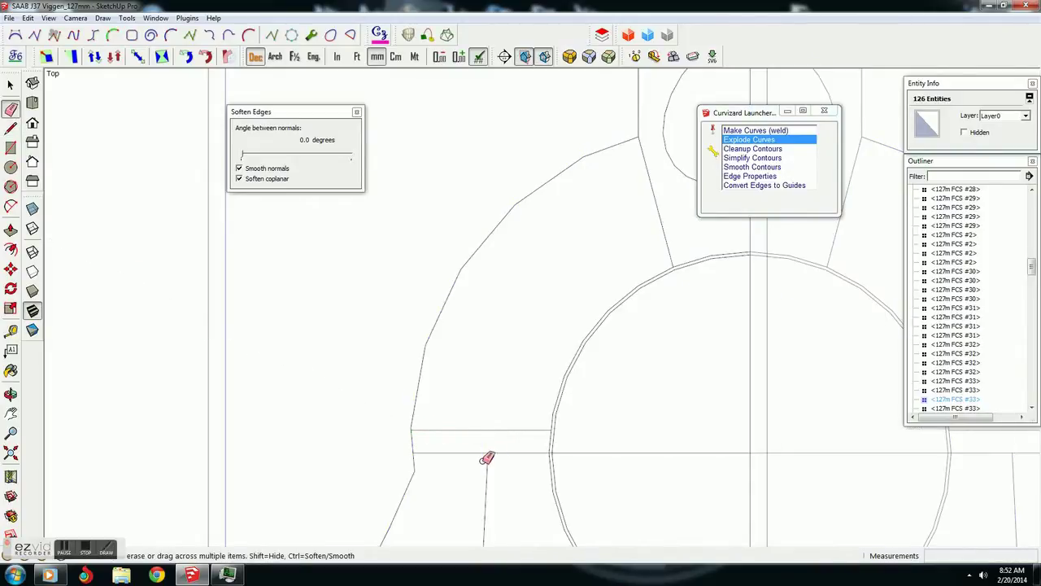
click(730, 129)
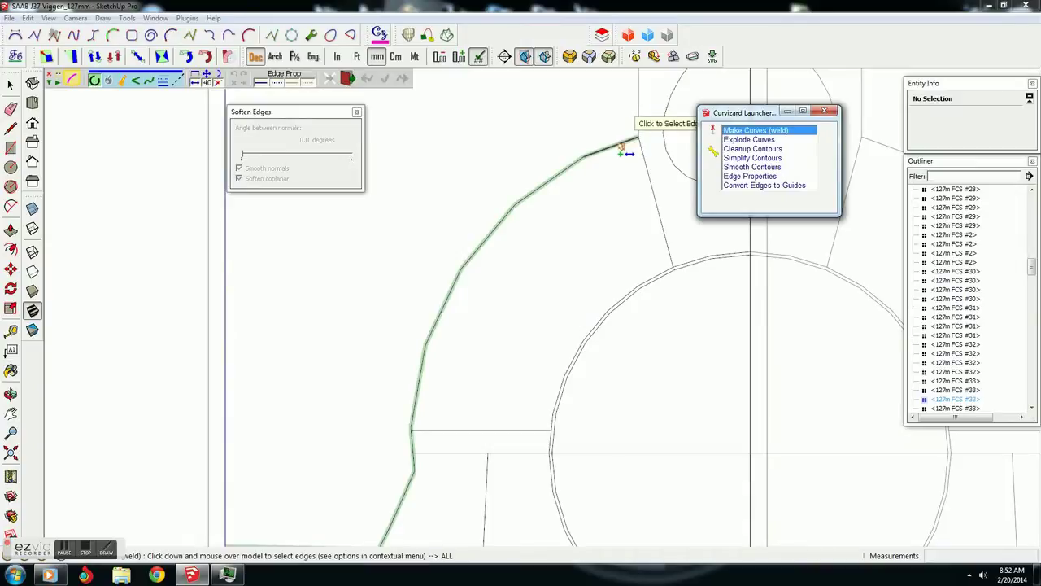
drag(623, 151, 477, 244)
scroll(523, 412, up, 3)
key(Return)
click(578, 415)
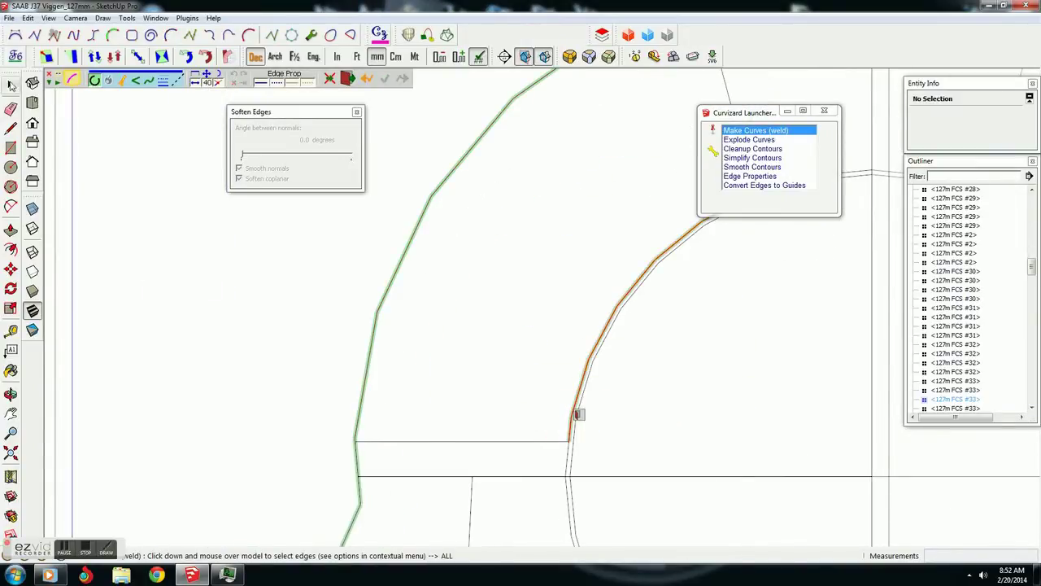
key(c)
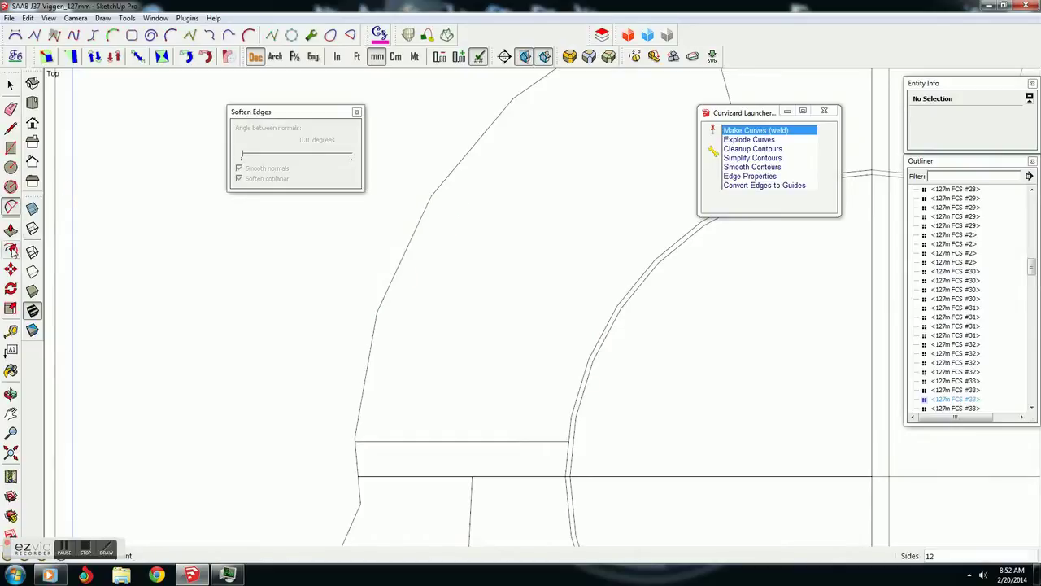
- Offset the welded outer curve inward to create the curved rib band
click(11, 249)
click(442, 199)
key(Escape)
click(610, 326)
click(550, 295)
scroll(491, 533, up, 4)
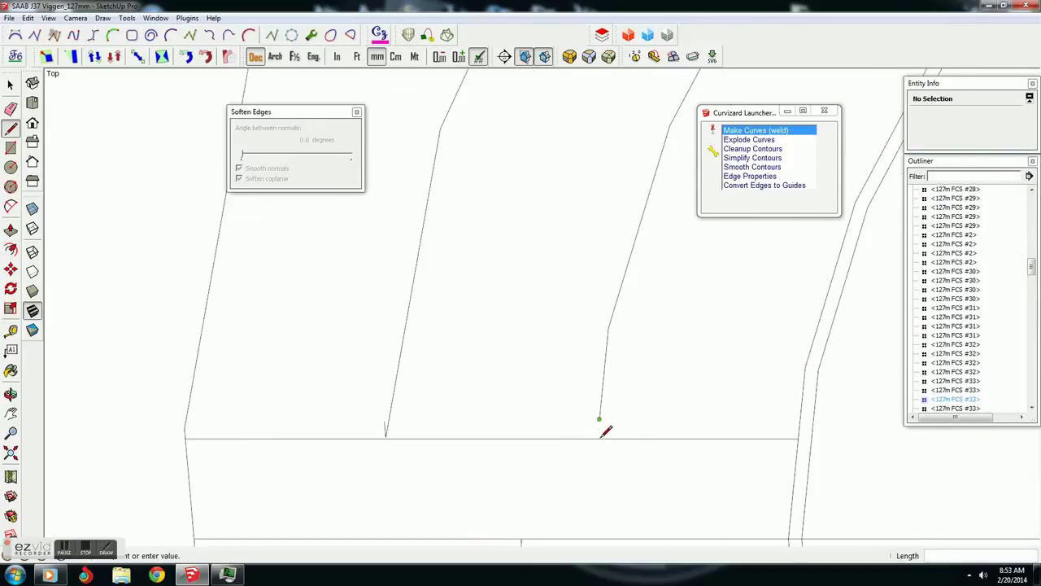
scroll(390, 447, up, 3)
scroll(421, 444, up, 3)
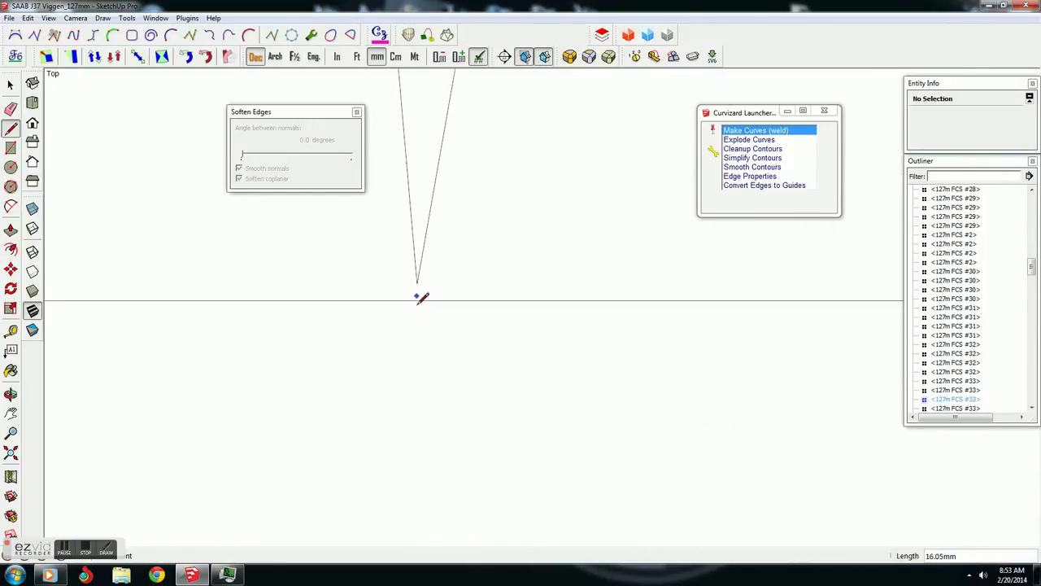
- Erase the stray left line of the V at the band's base
click(10, 108)
click(411, 223)
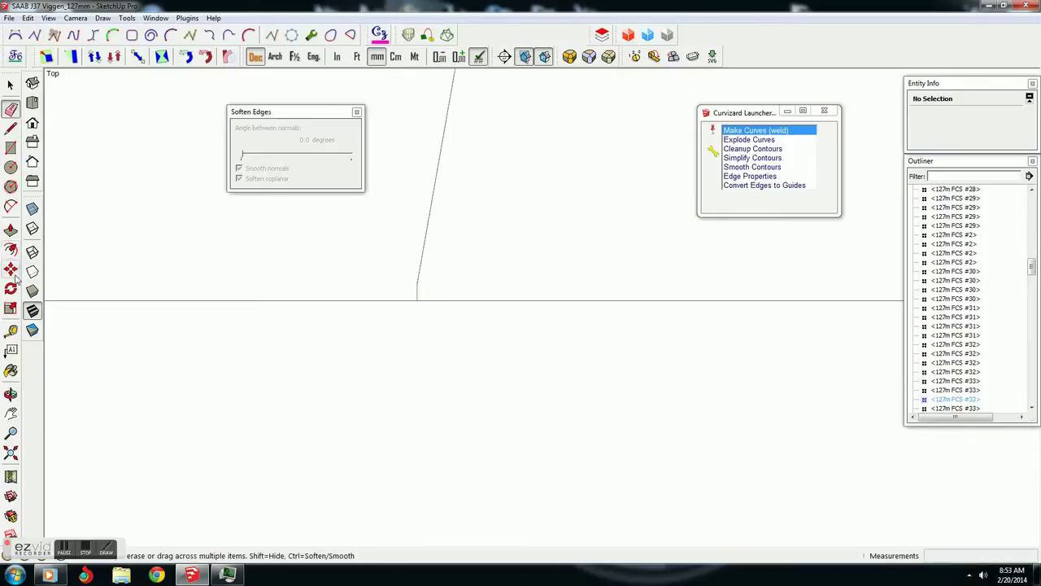
key(m)
click(420, 285)
scroll(258, 447, down, 3)
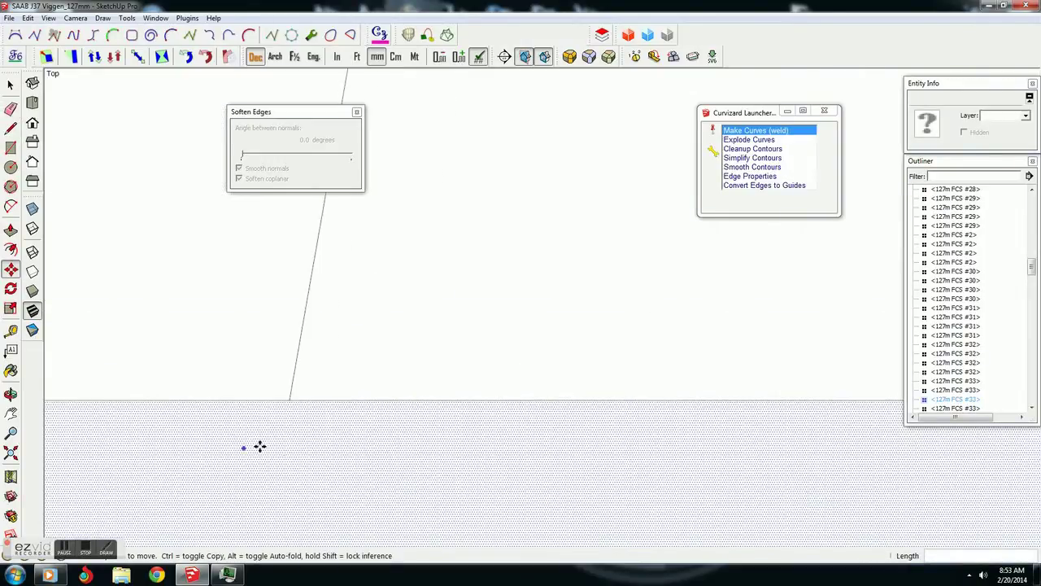
scroll(360, 413, down, 2)
- Explode the slanted offset curve and divide one of its edges into two segments
right_click(366, 336)
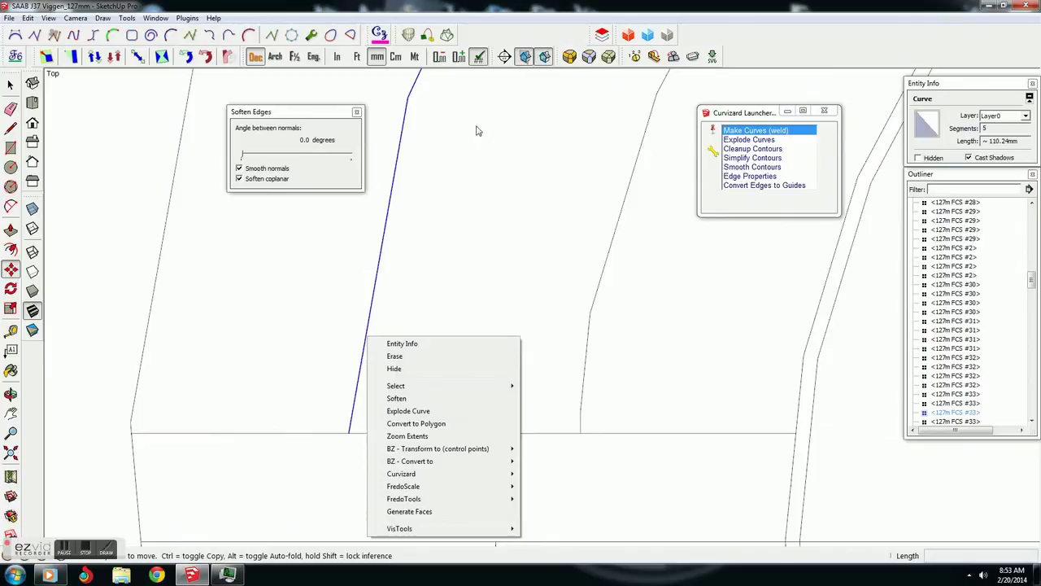
click(748, 139)
click(375, 294)
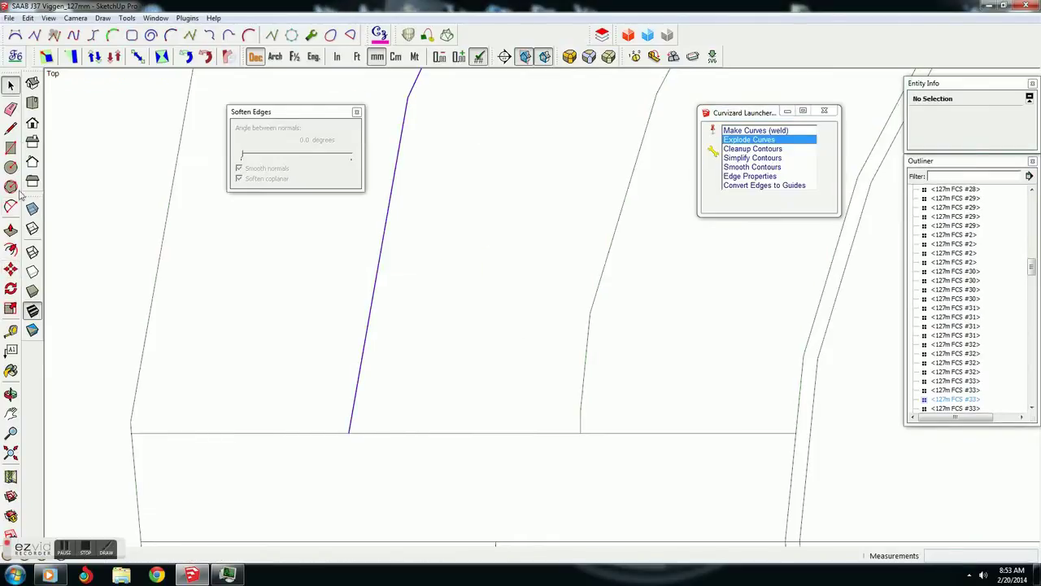
right_click(379, 292)
click(398, 355)
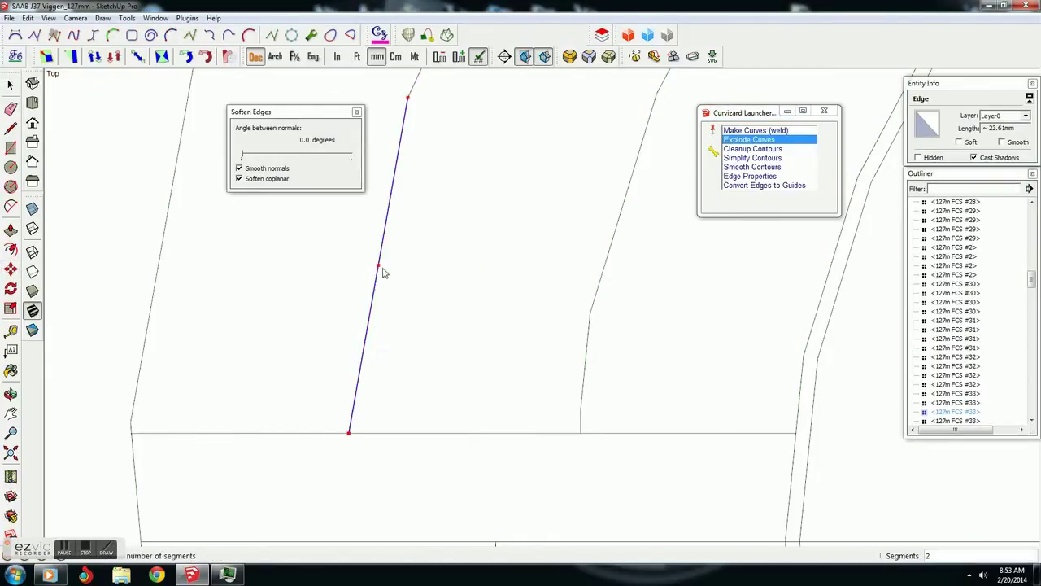
click(383, 273)
key(m)
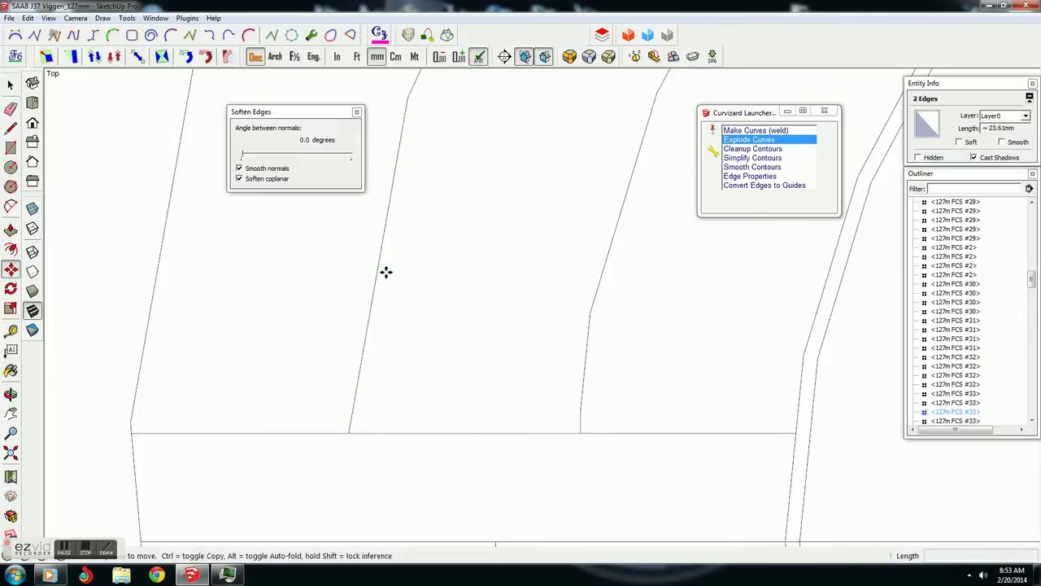
scroll(404, 464, down, 2)
scroll(404, 464, down, 2)
- Close the top end of the offset band with a new edge
key(e)
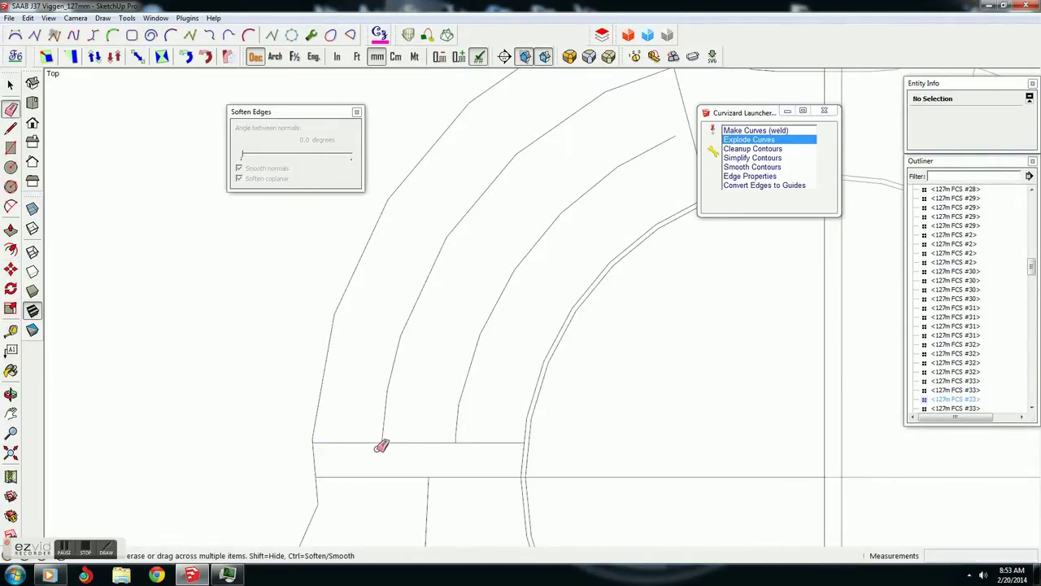
scroll(538, 303, up, 2)
scroll(483, 302, up, 2)
scroll(526, 320, up, 2)
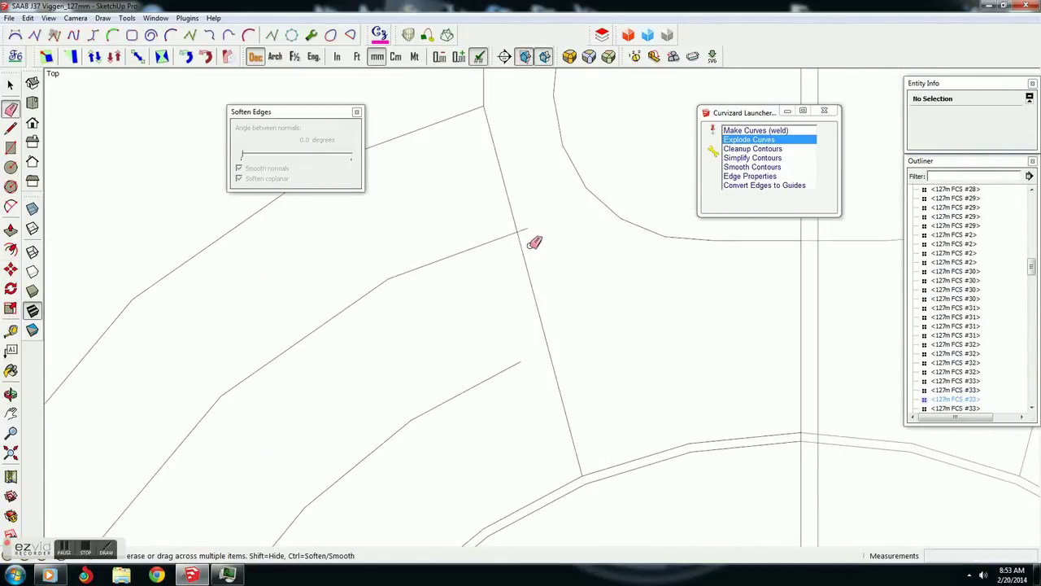
key(l)
scroll(570, 404, up, 2)
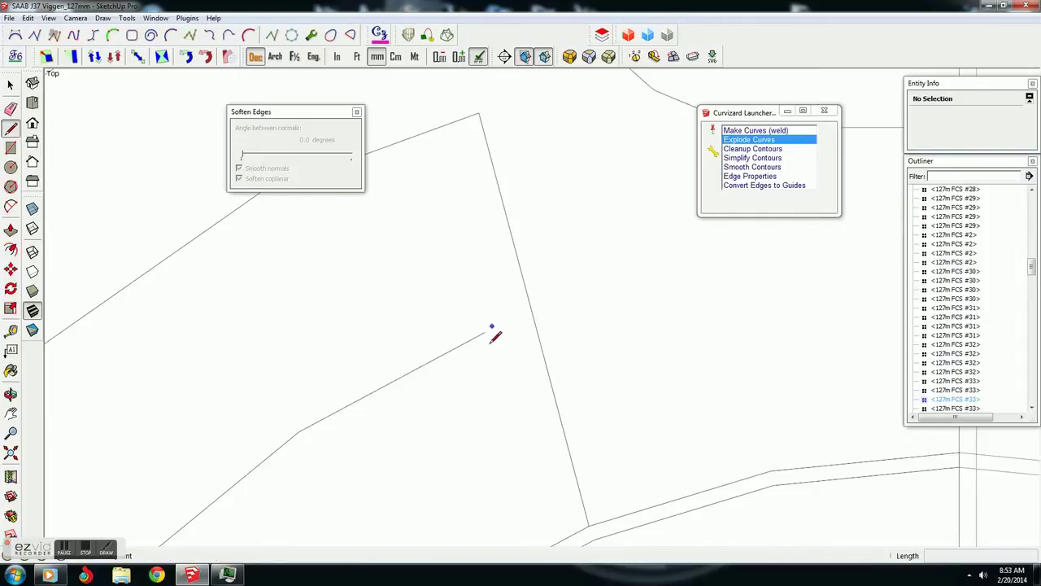
click(485, 331)
click(412, 139)
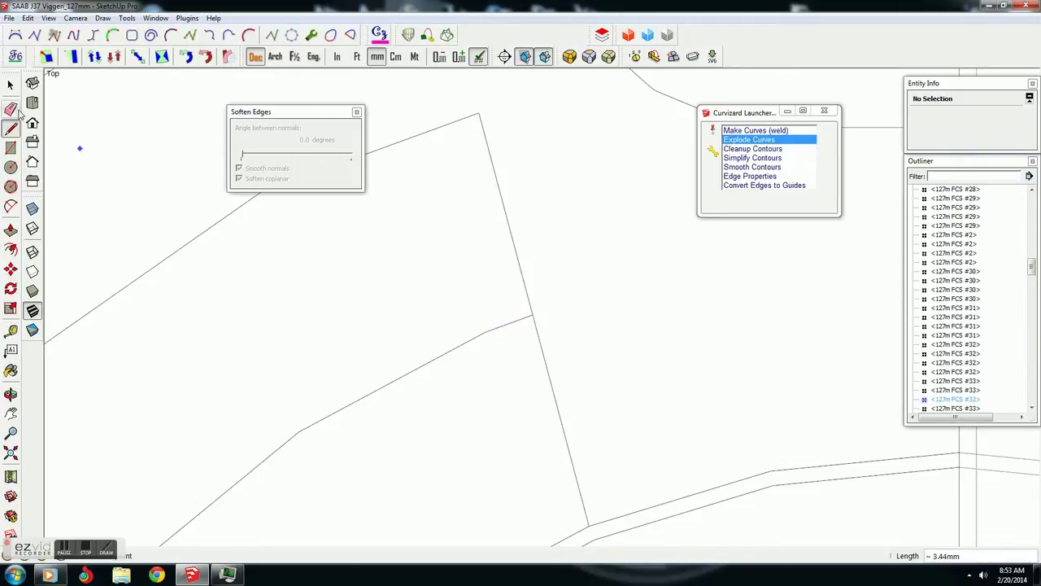
key(e)
- Shift the band's top corner vertex into line with the lower-right vertex
scroll(537, 333, down, 2)
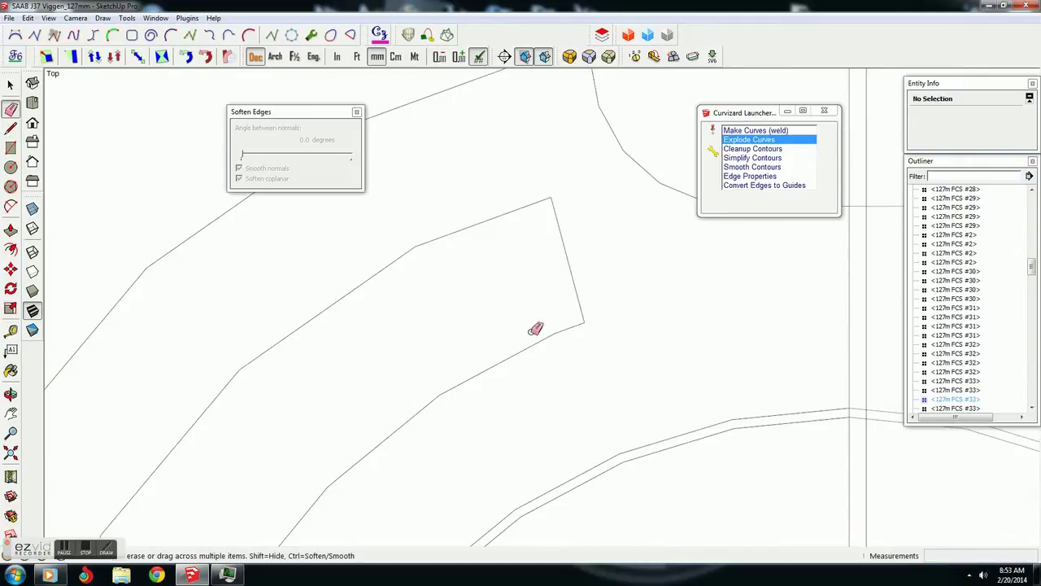
click(11, 268)
scroll(553, 195, up, 2)
drag(558, 192, 553, 188)
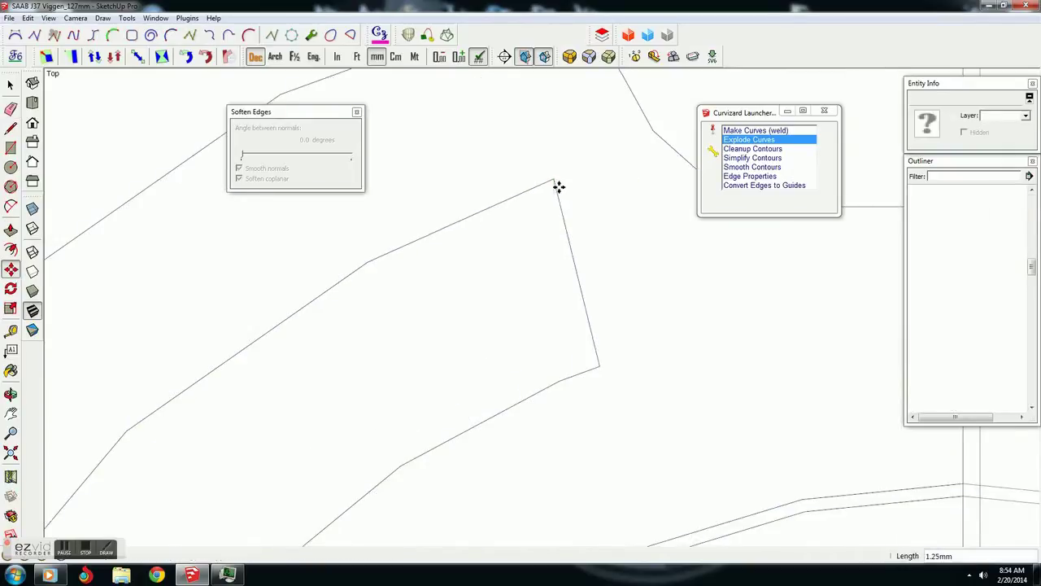
scroll(579, 350, down, 1)
scroll(574, 375, down, 1)
scroll(561, 366, up, 2)
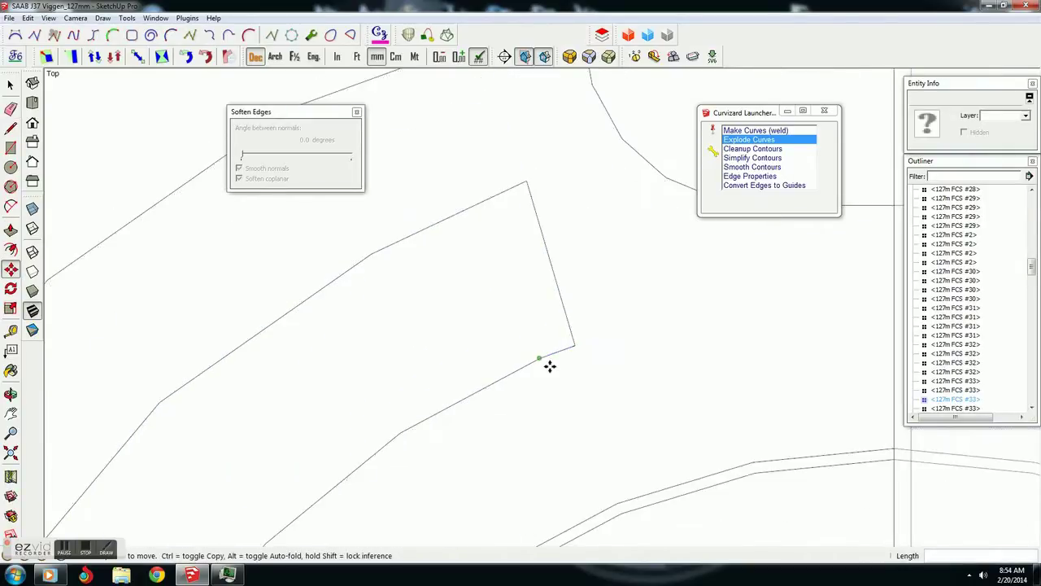
drag(583, 353, 580, 347)
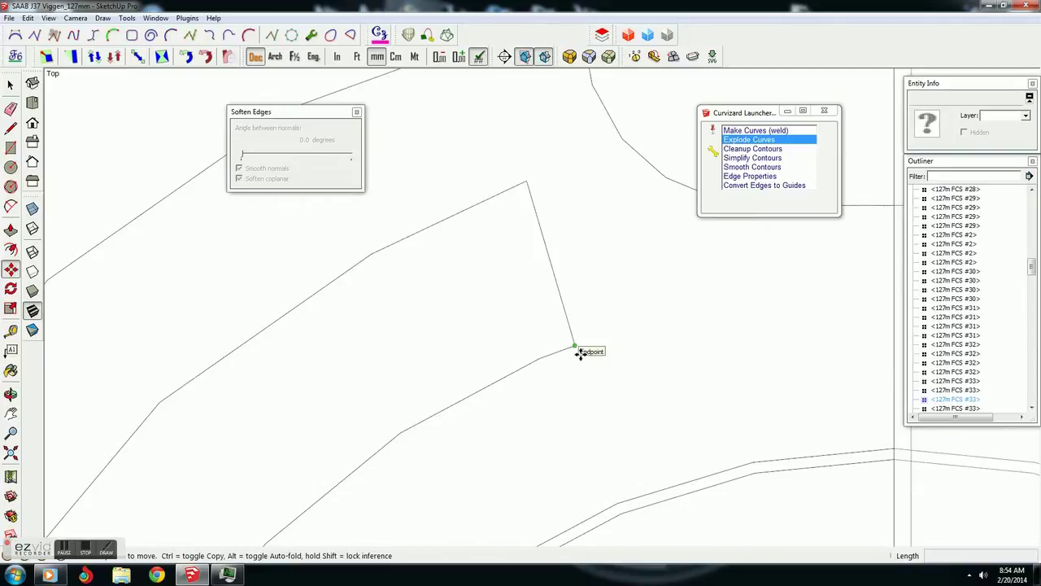
drag(580, 348, 584, 342)
scroll(590, 348, down, 1)
scroll(570, 345, up, 2)
- Explode the lower curve, divide its corner edge and move the new vertex to smooth the corner
scroll(638, 350, down, 1)
scroll(635, 349, down, 1)
right_click(505, 388)
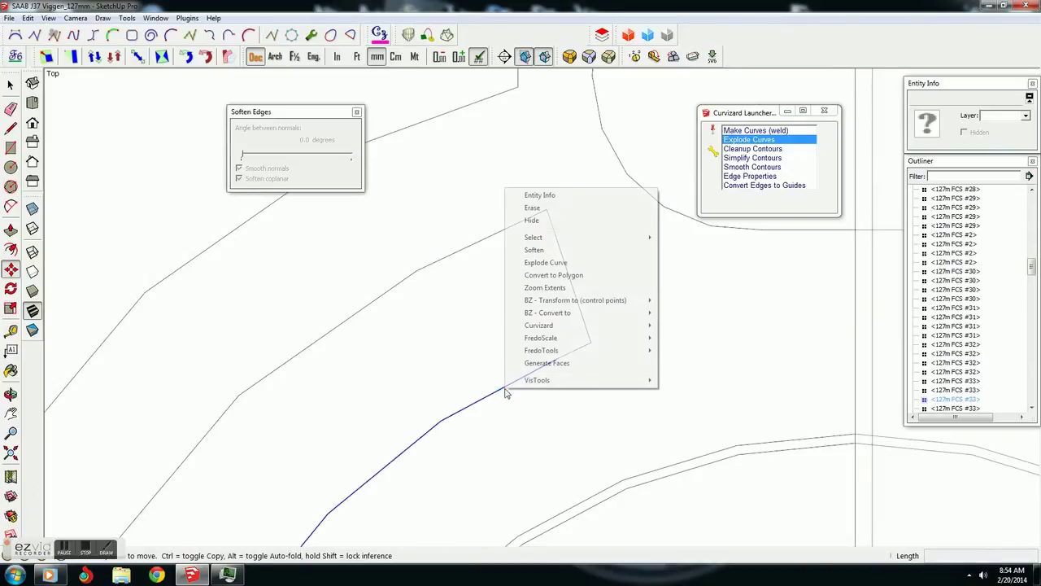
click(551, 262)
click(543, 389)
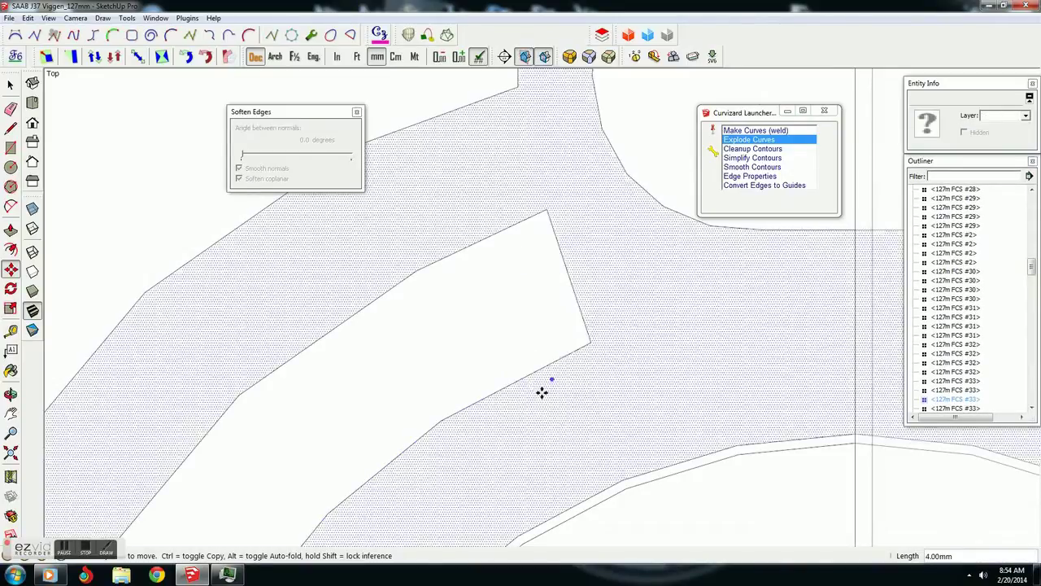
right_click(537, 379)
click(524, 377)
right_click(532, 379)
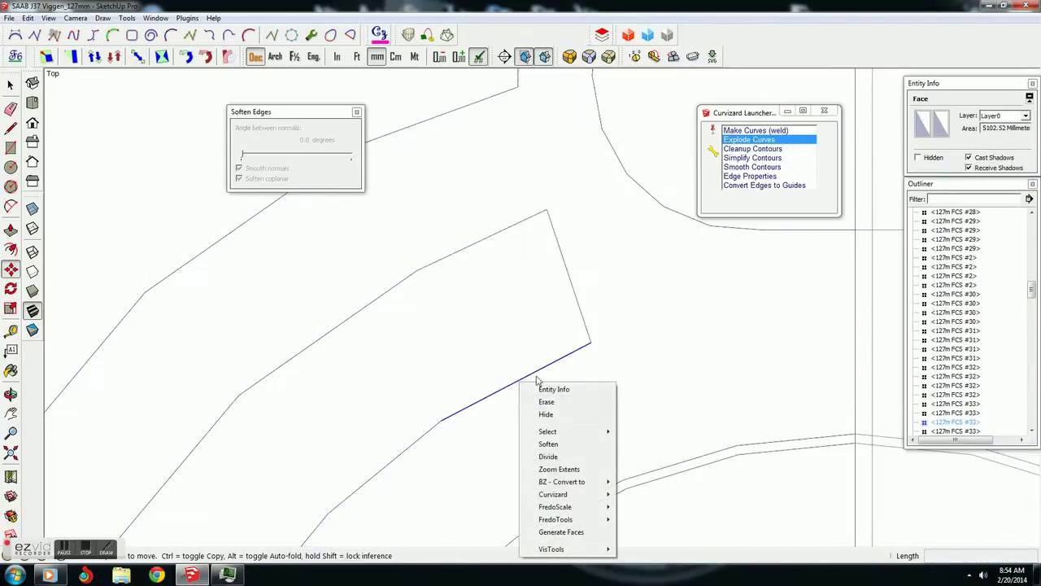
click(556, 453)
click(519, 394)
key(m)
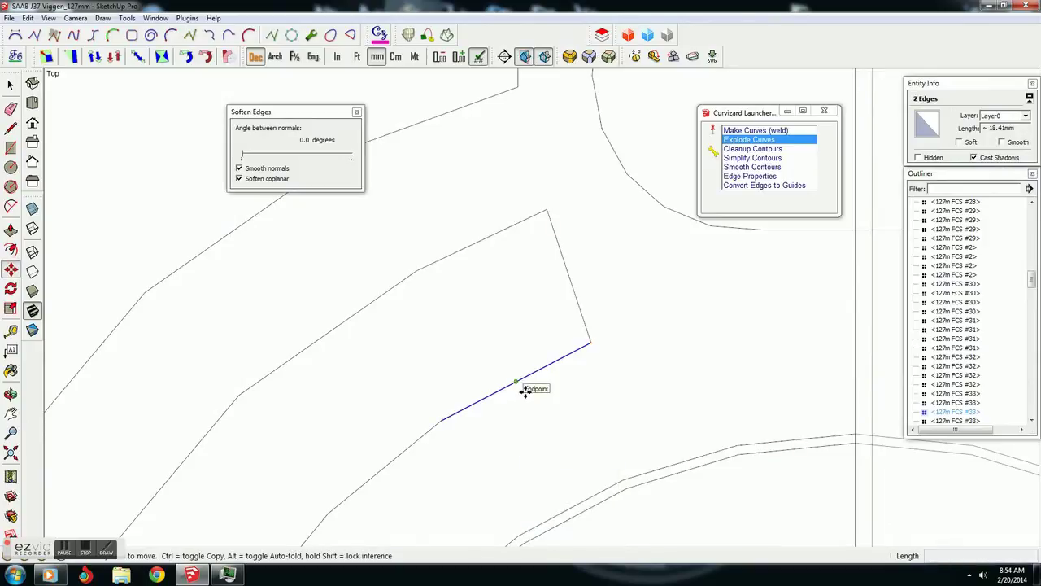
click(525, 392)
click(505, 377)
- Divide the band's upper edge and slide the new vertex along it
key(space)
click(493, 236)
right_click(490, 234)
click(529, 315)
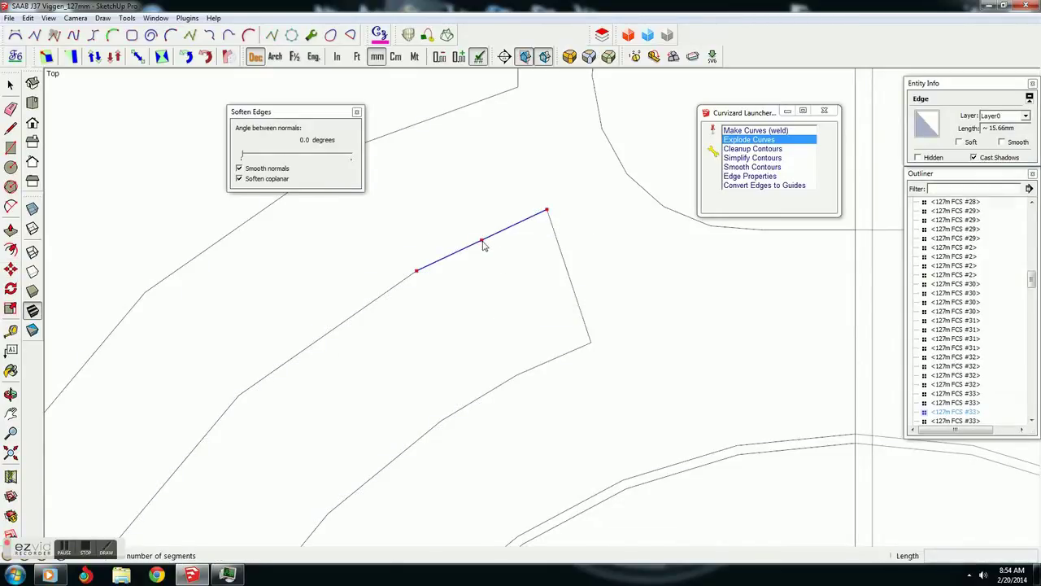
click(482, 244)
key(m)
click(486, 237)
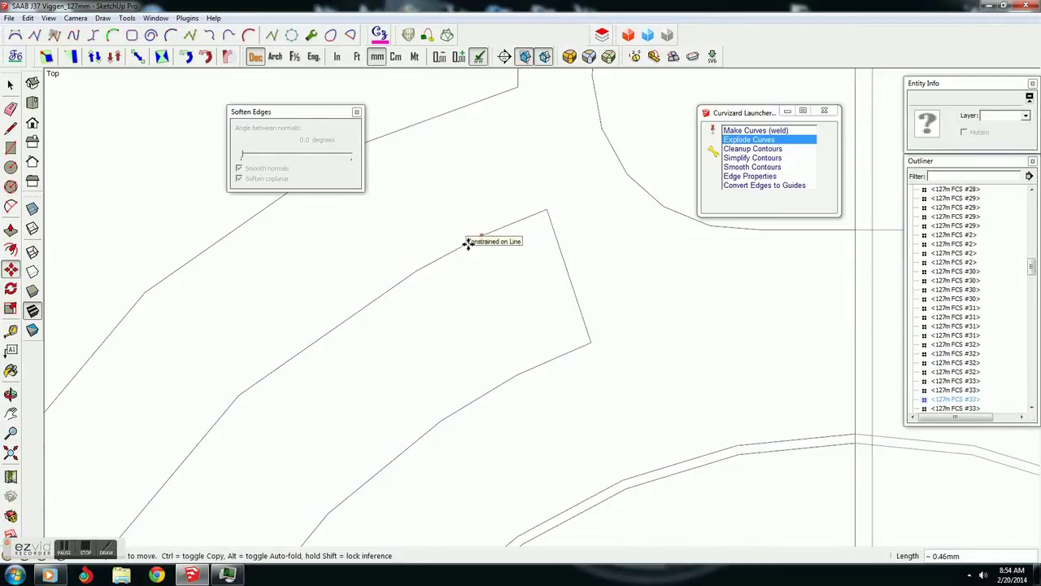
click(467, 244)
scroll(468, 244, down, 3)
scroll(468, 244, down, 2)
- Draw a 5 mm perpendicular line from the strip's cross edge
key(l)
scroll(594, 455, up, 1)
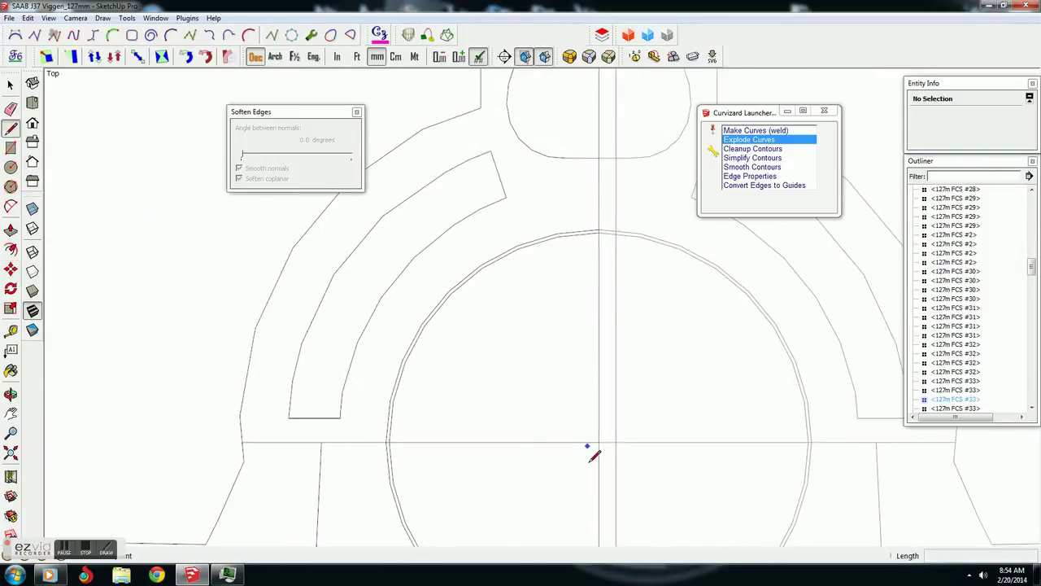
click(587, 446)
scroll(431, 295, up, 2)
scroll(488, 301, down, 3)
key(e)
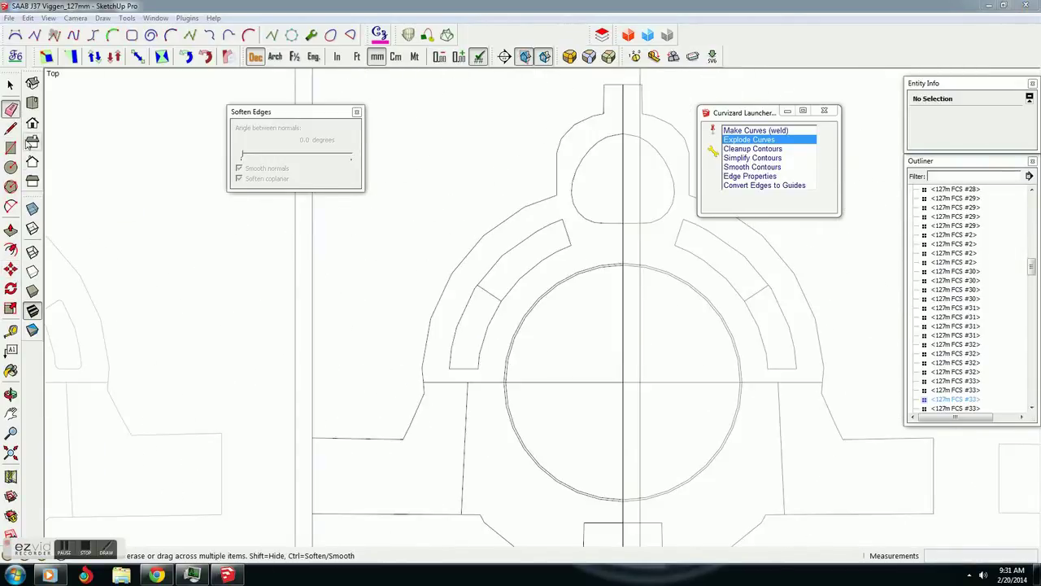
key(l)
scroll(599, 350, up, 2)
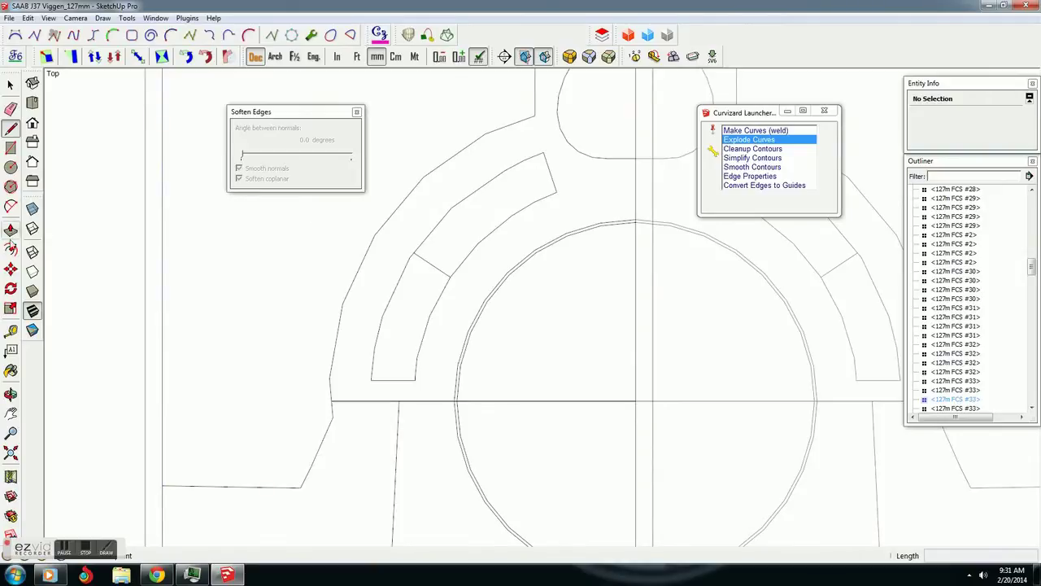
click(12, 86)
scroll(455, 276, up, 1)
scroll(455, 277, up, 1)
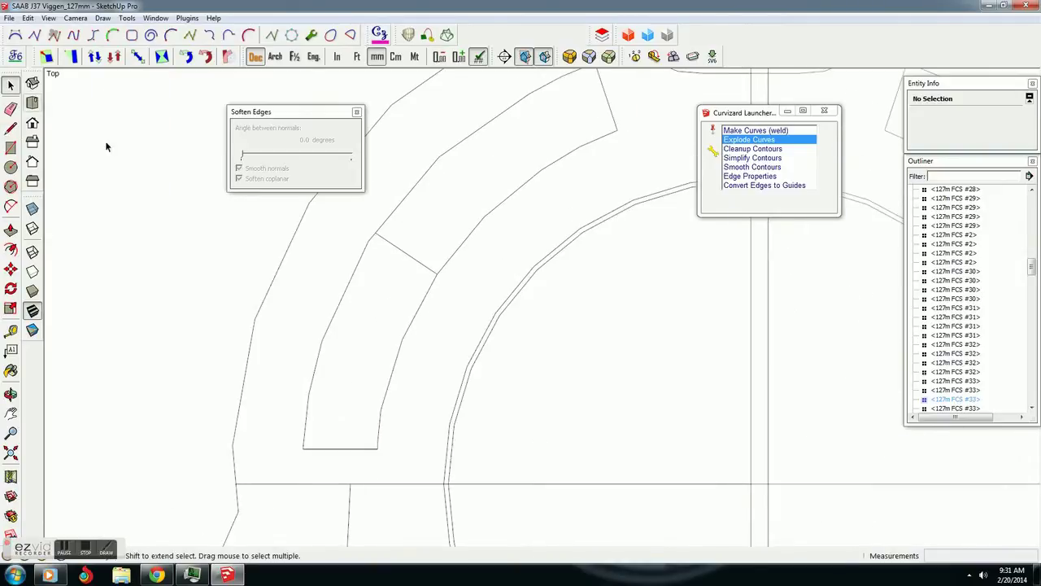
click(11, 129)
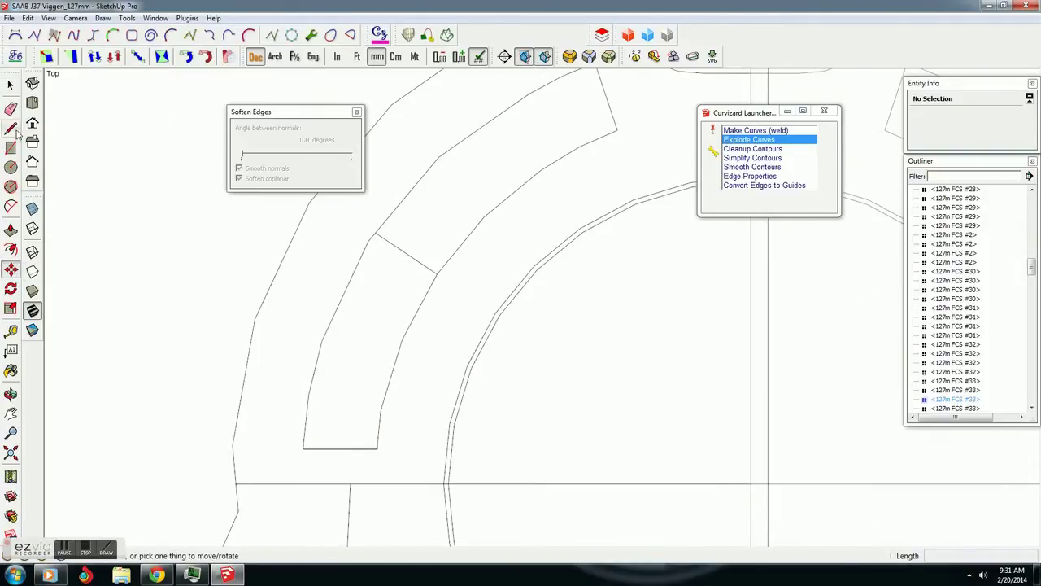
click(408, 249)
text(5)
key(Return)
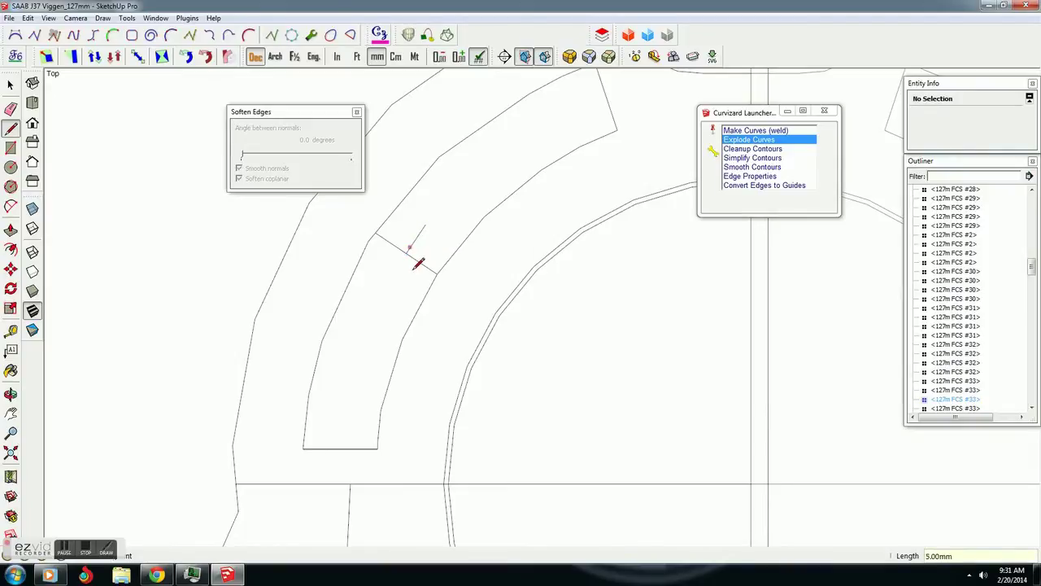
- Copy the cross edge with Move to the end of the 5 mm line
click(387, 282)
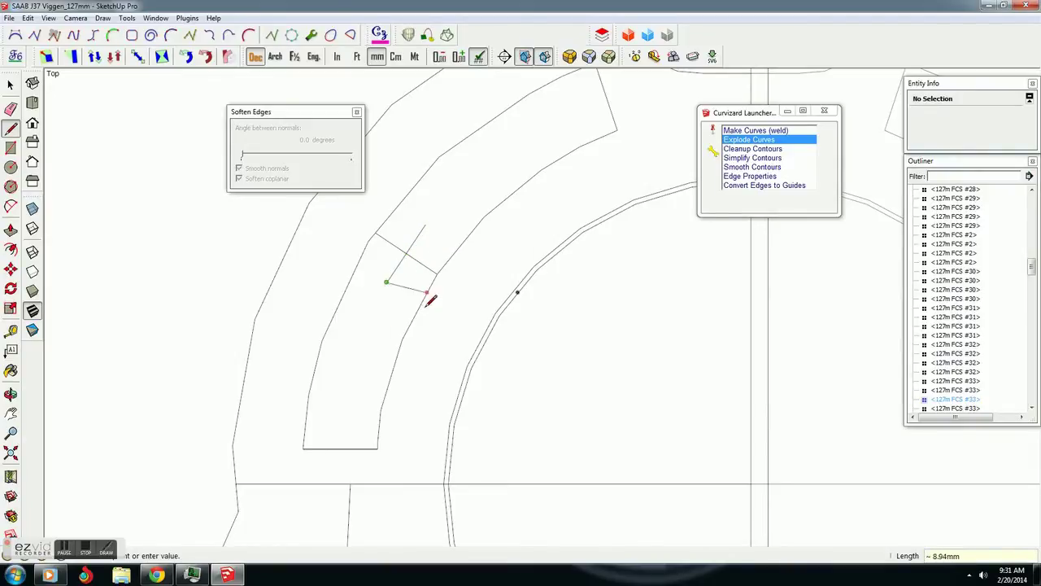
scroll(418, 308, up, 3)
click(11, 85)
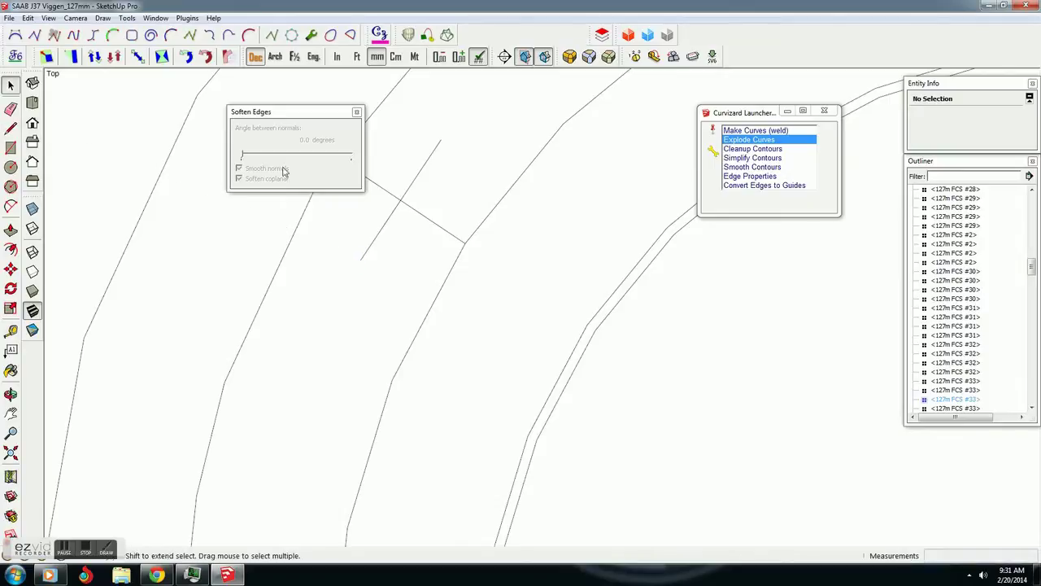
click(401, 216)
click(412, 209)
scroll(469, 291, up, 2)
key(m)
click(470, 241)
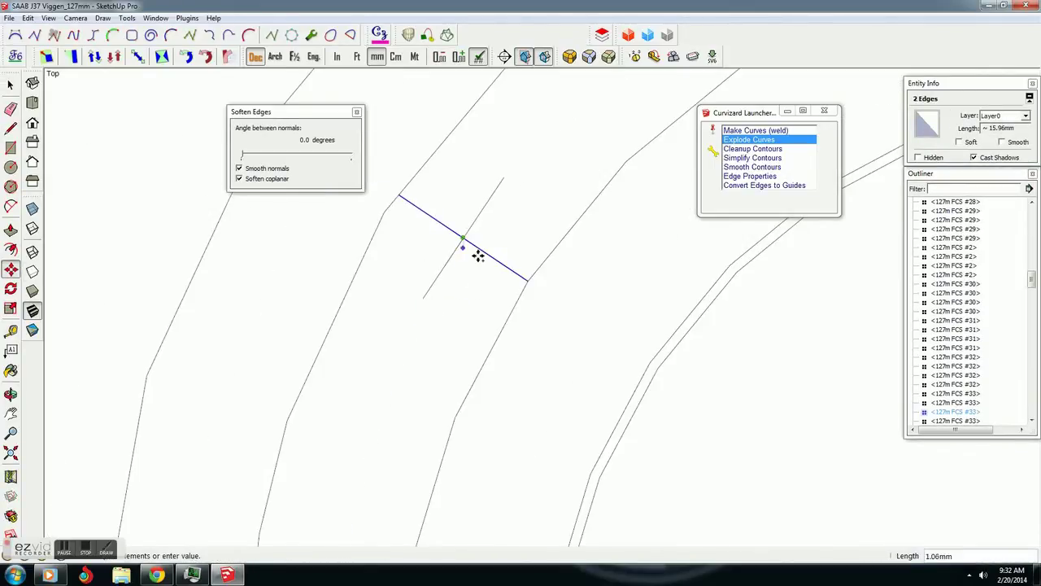
click(422, 298)
- Extend the copied cross edge outward across the slanted band
click(435, 306)
key(Escape)
click(616, 250)
click(495, 352)
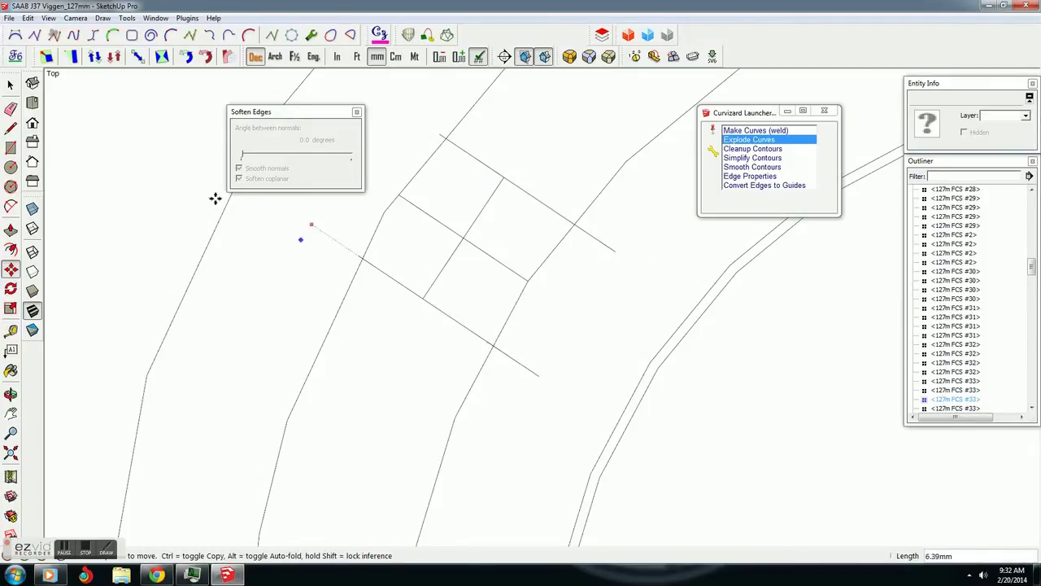
key(Escape)
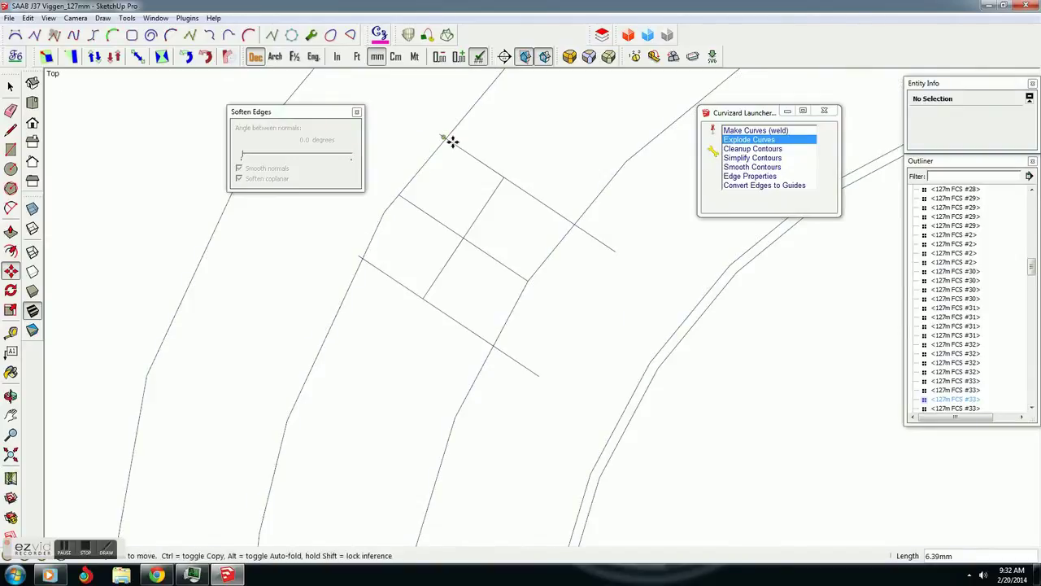
- Erase the leftover diagonal segment on the curved strip piece
key(e)
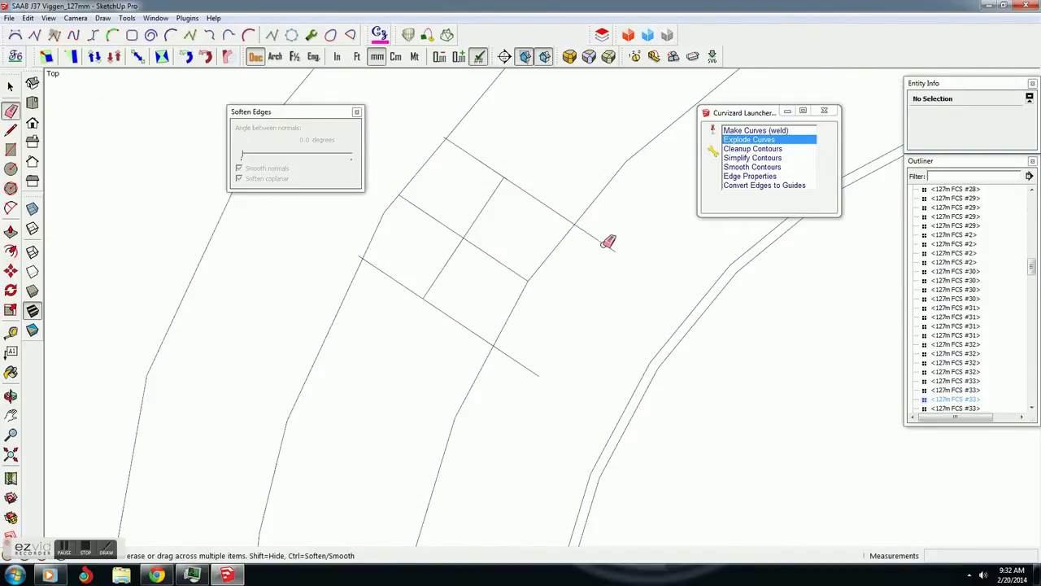
click(604, 245)
scroll(541, 232, down, 1)
key(l)
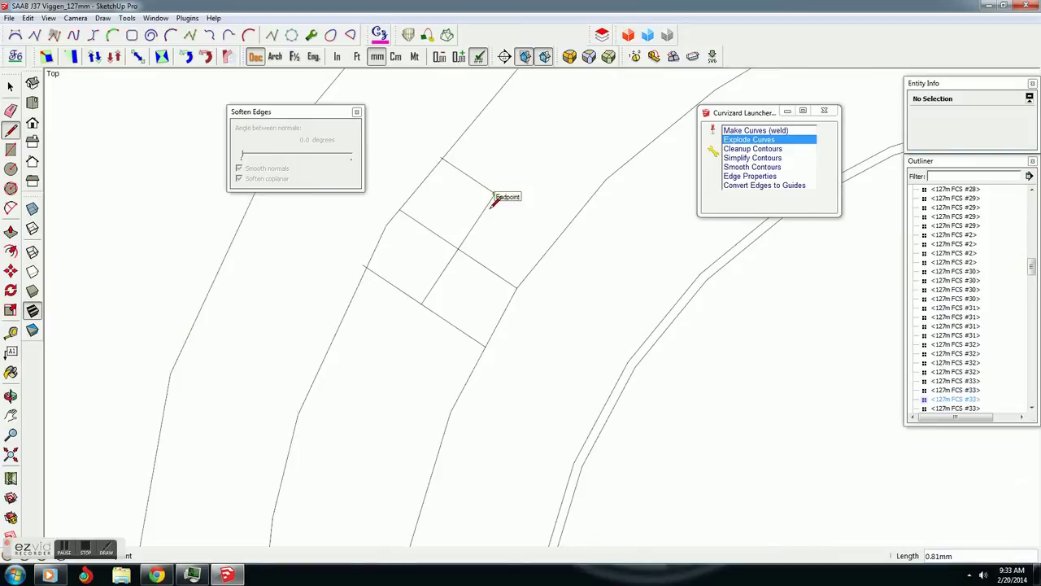
key(e)
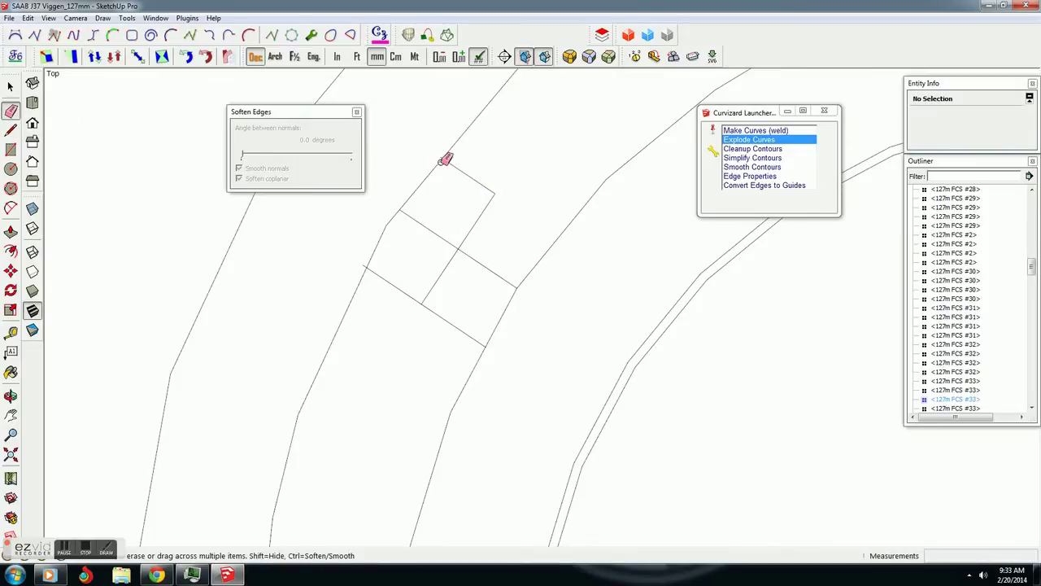
scroll(422, 226, up, 2)
scroll(524, 242, up, 1)
scroll(467, 288, down, 1)
scroll(592, 402, down, 1)
- Draw a line closing the piece's end from the corner vertex, then erase the three surplus crossing edges
key(l)
click(542, 165)
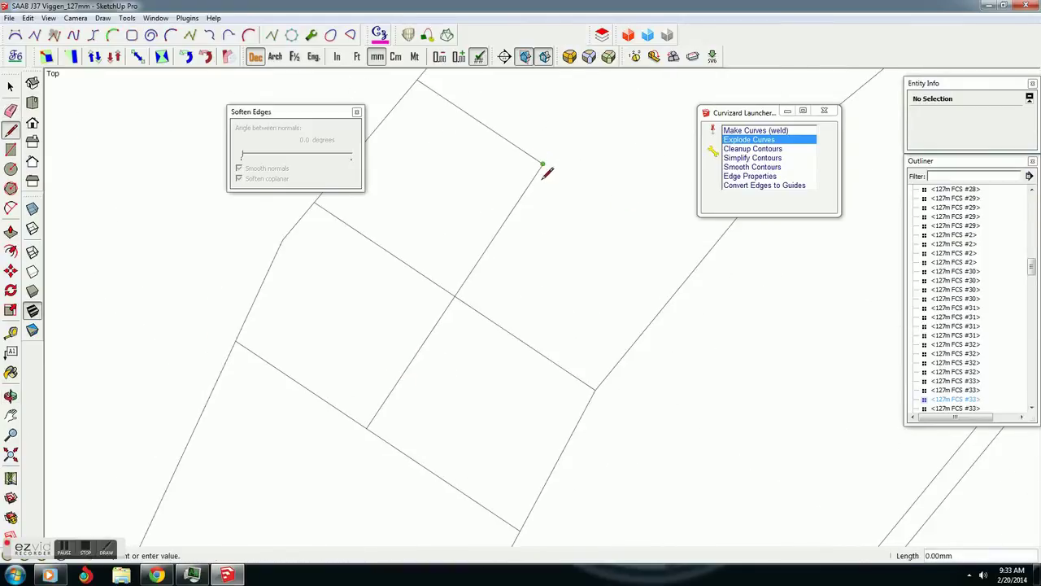
click(702, 276)
key(e)
scroll(586, 362, up, 2)
mouse_move(586, 363)
mouse_down()
mouse_move(509, 328)
mouse_move(431, 258)
mouse_up()
mouse_move(400, 302)
shift+middle_down()
mouse_move(380, 454)
mouse_move(588, 109)
mouse_move(574, 171)
shift+middle_up()
click(10, 86)
- Divide the first piece's left edge at its midpoint and grab the new vertex with Move
right_click(403, 254)
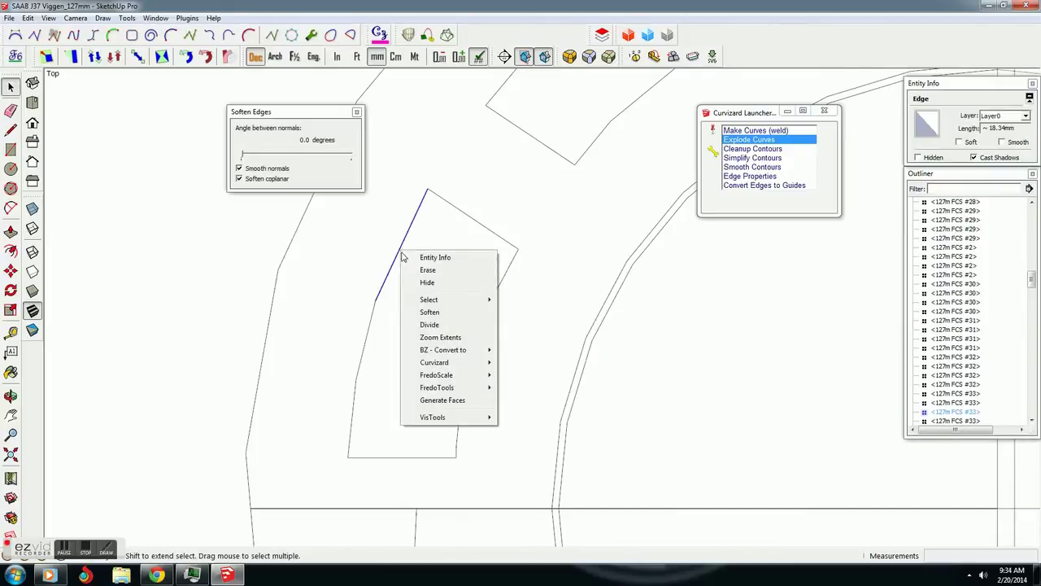
click(424, 279)
click(407, 249)
click(403, 253)
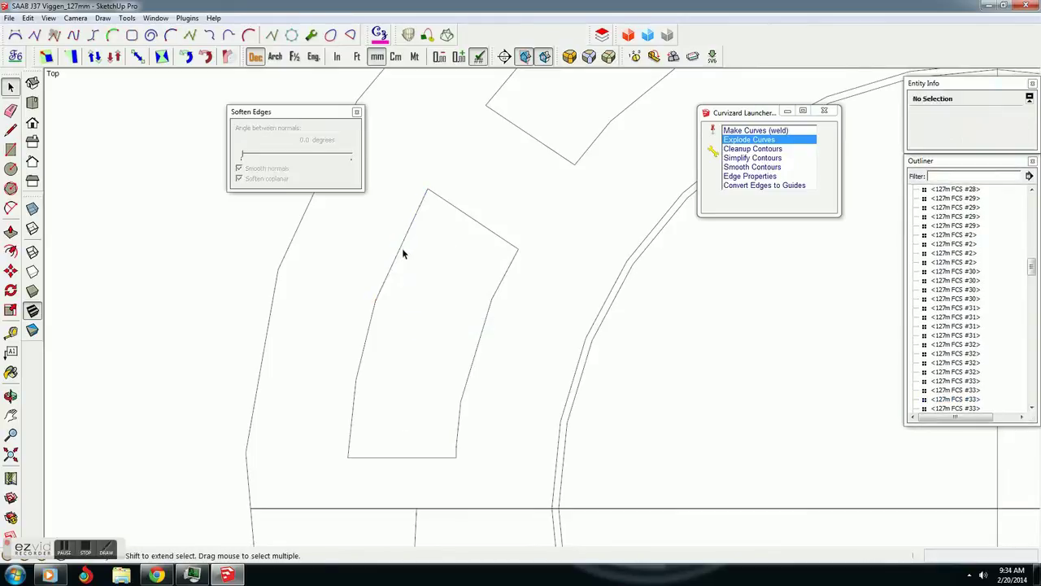
click(9, 271)
key(space)
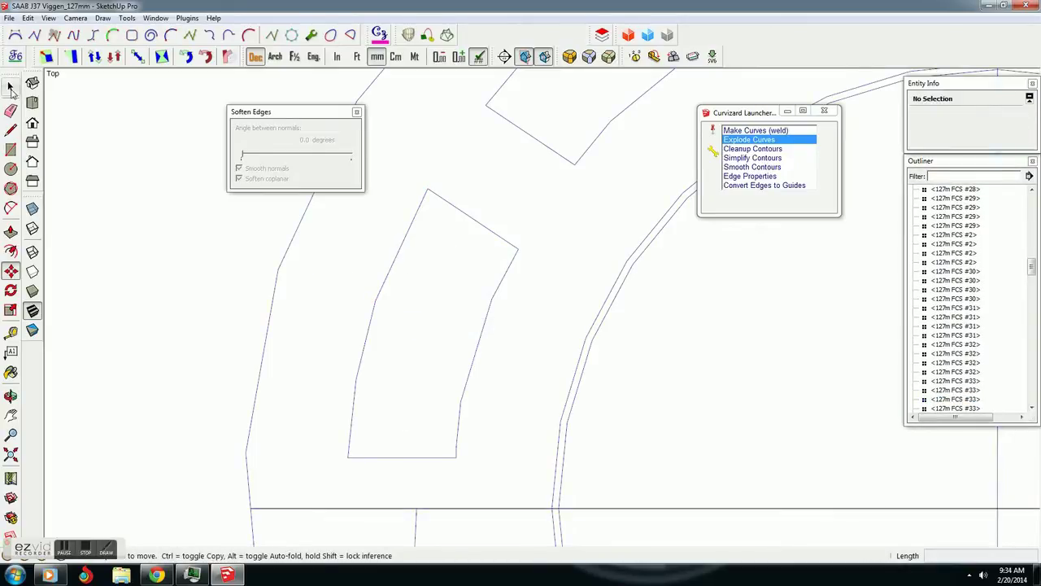
key(m)
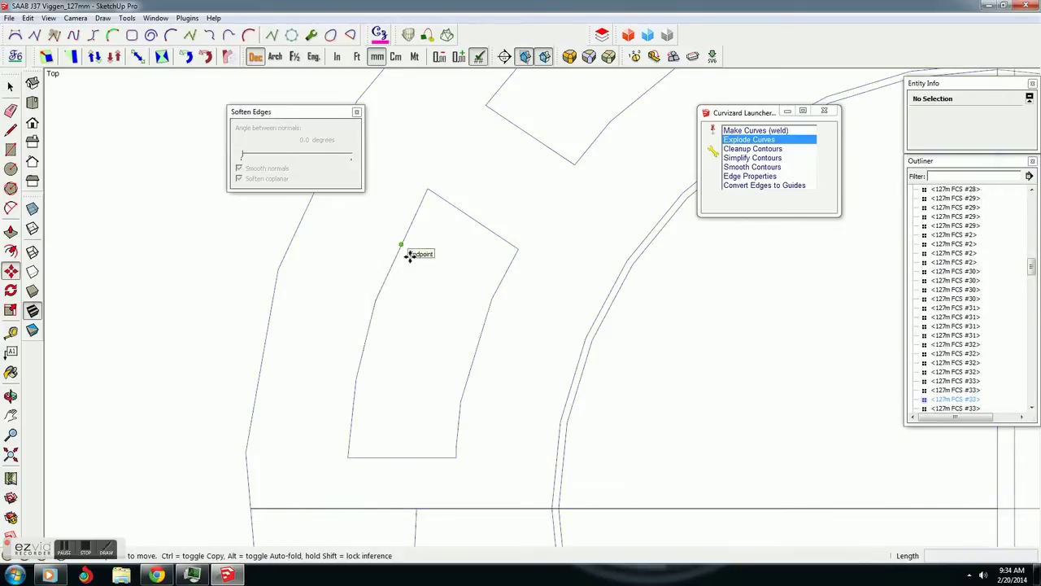
click(396, 244)
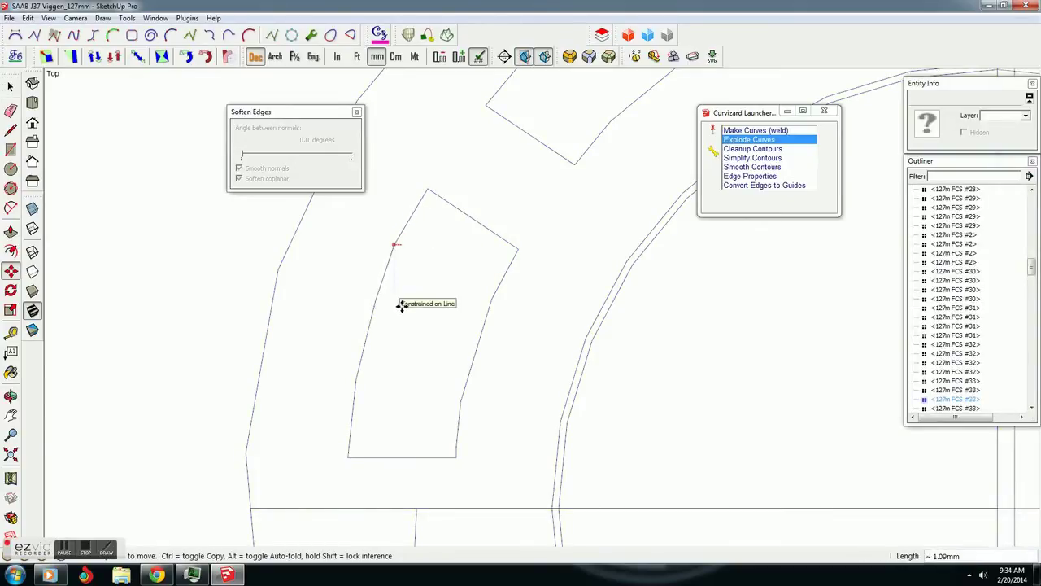
scroll(361, 442, down, 3)
scroll(523, 214, up, 2)
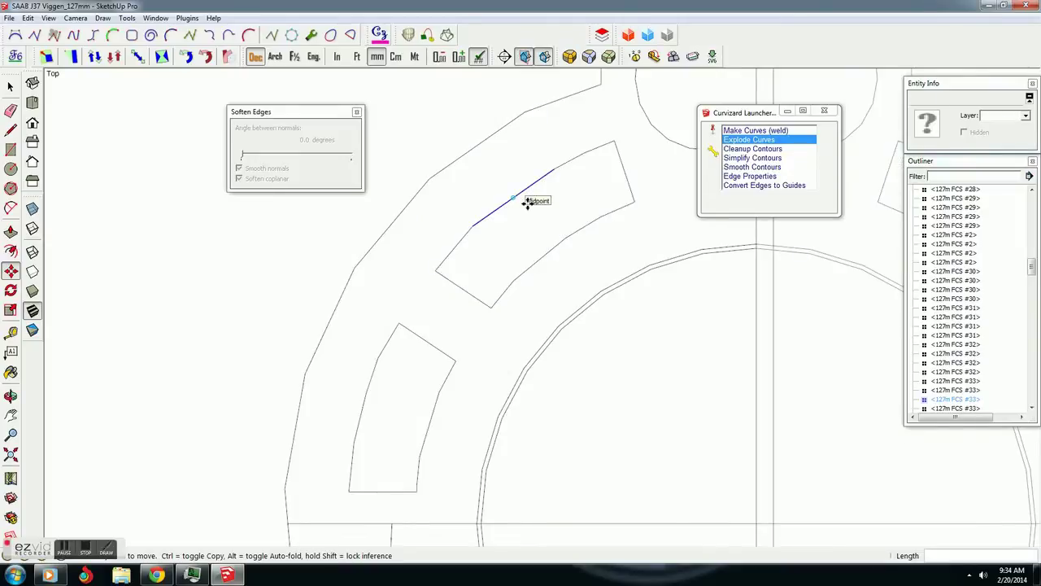
- Divide the second piece's upper edge at its midpoint and slide that vertex about 1.2 mm along it
right_click(527, 203)
click(553, 271)
scroll(514, 198, up, 2)
click(515, 198)
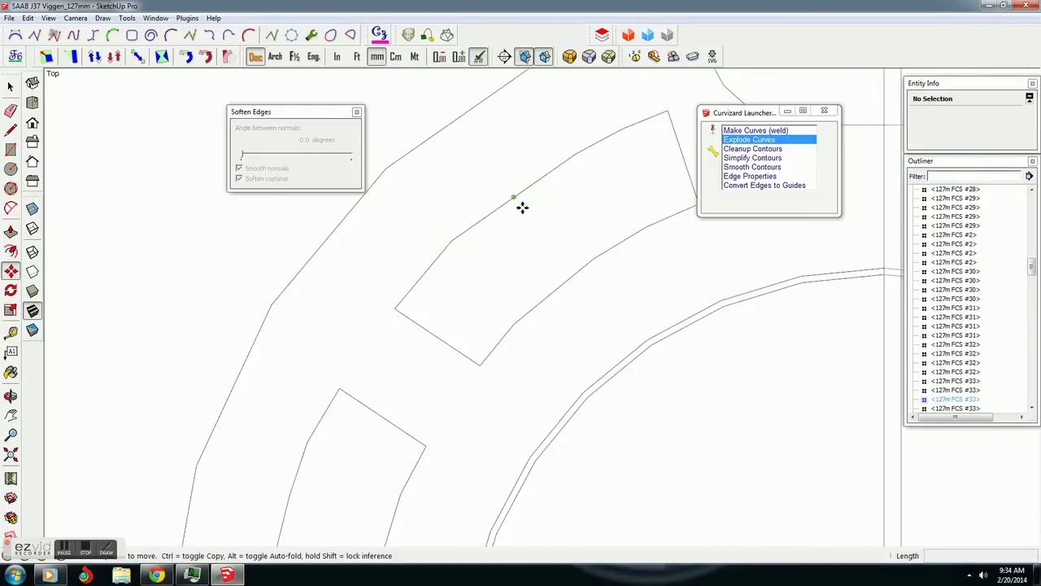
click(514, 198)
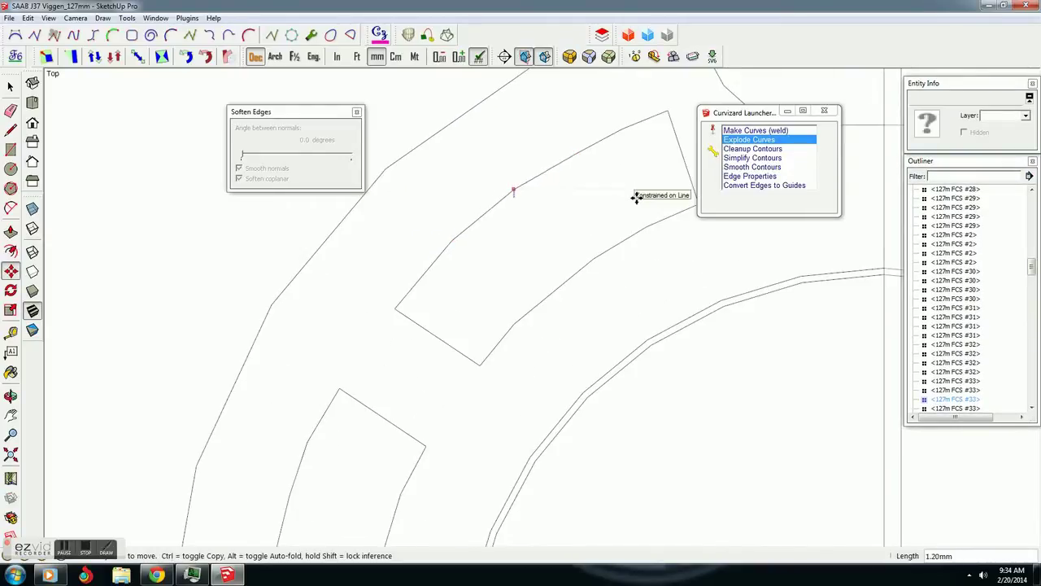
click(636, 198)
- Fillet the lower, left and right corners of the first slot outline
click(11, 208)
scroll(490, 373, up, 2)
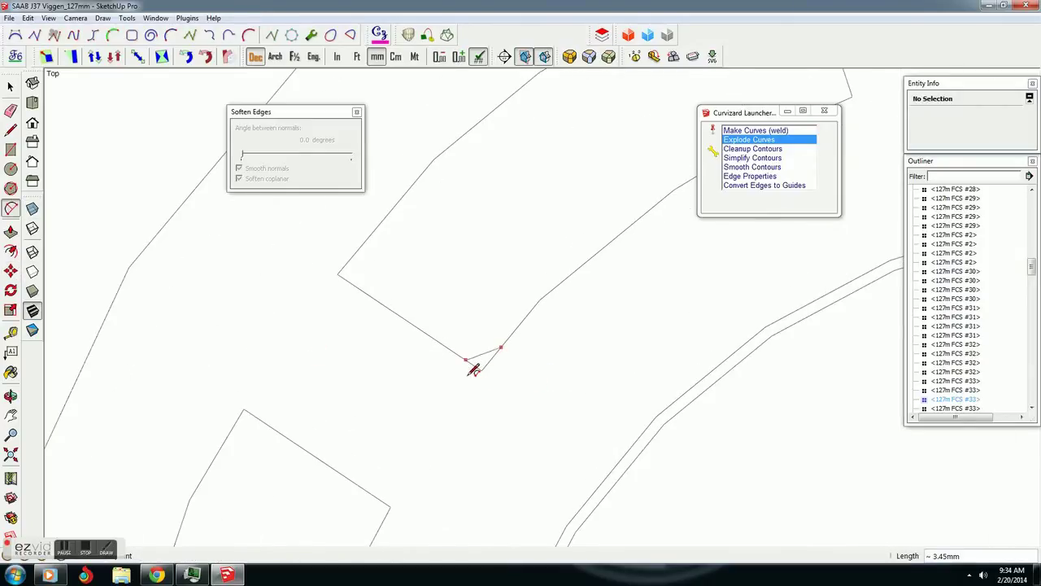
click(472, 370)
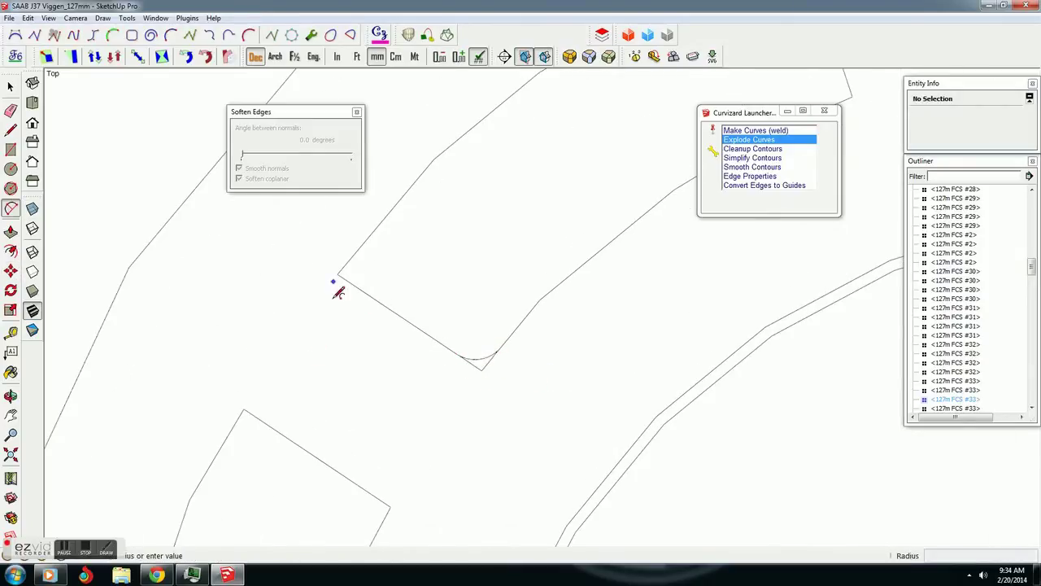
click(357, 258)
click(355, 279)
scroll(442, 309, down, 2)
scroll(590, 106, up, 2)
click(589, 88)
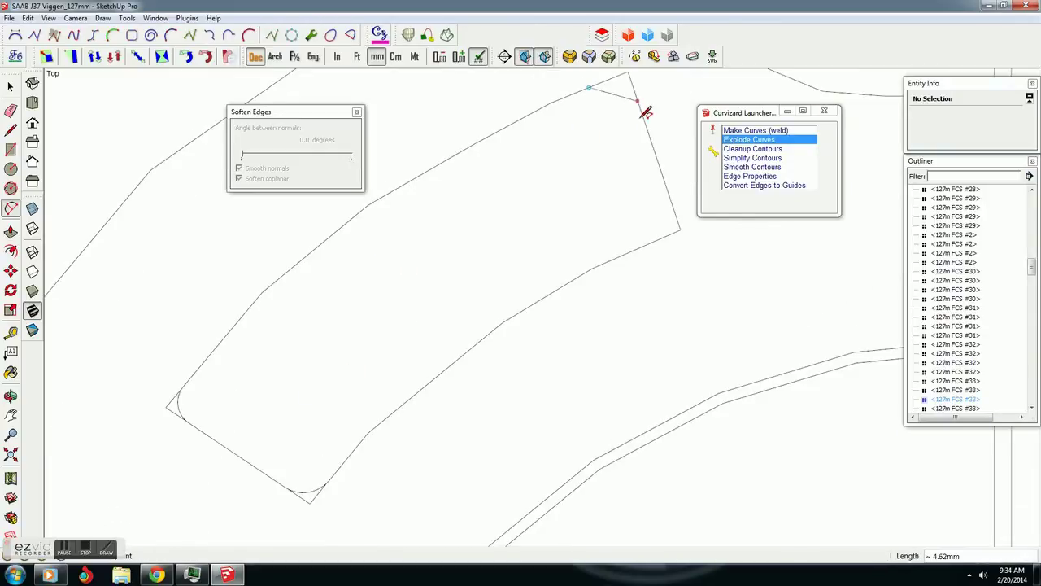
click(647, 116)
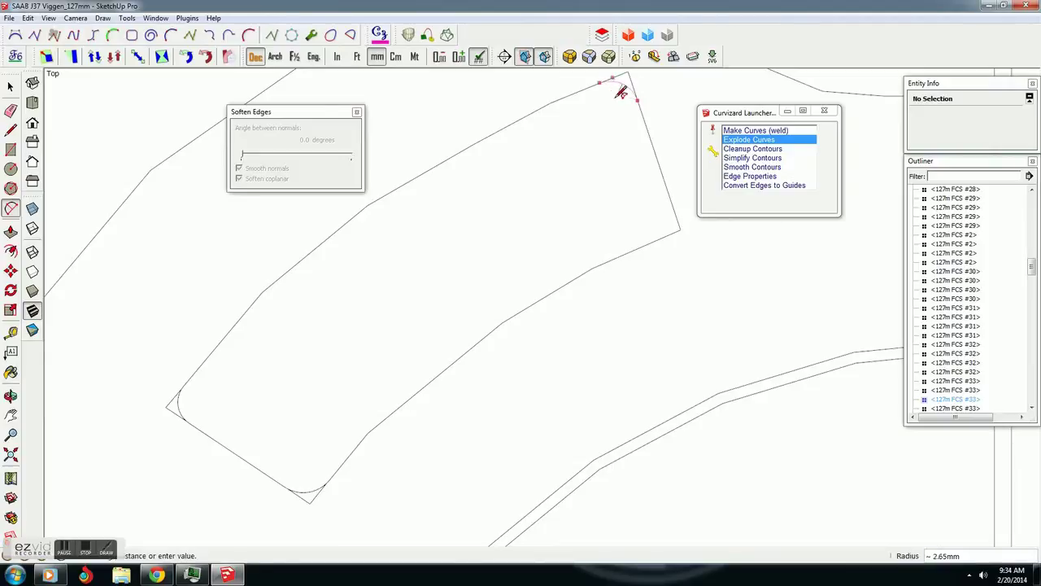
key(Escape)
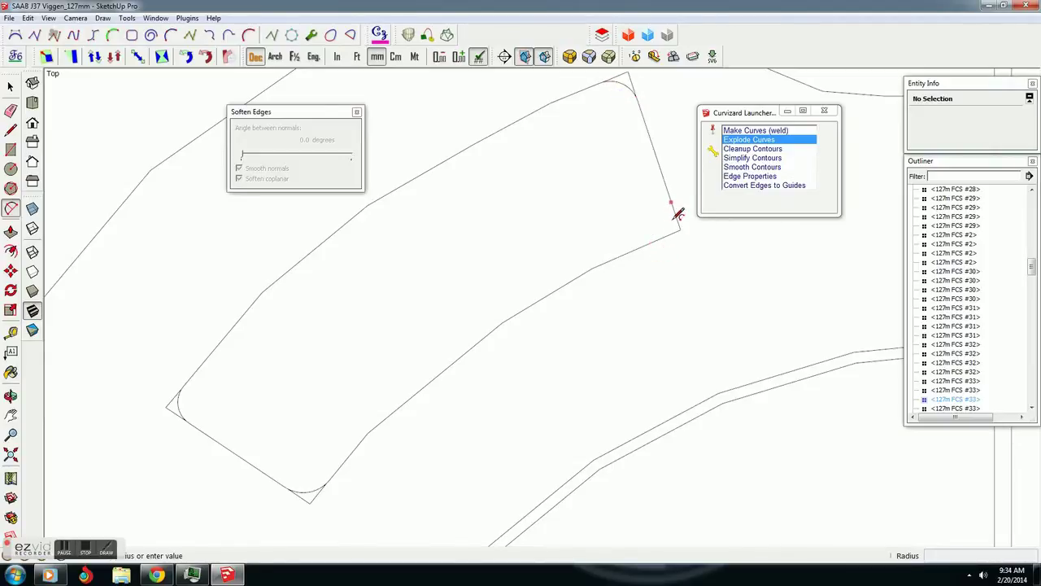
click(674, 247)
key(e)
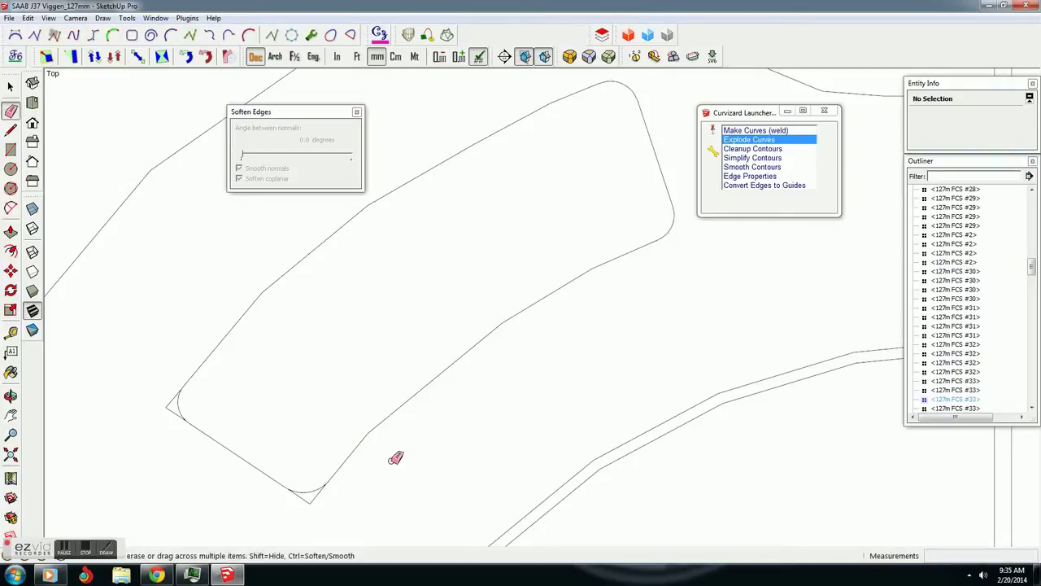
- Fillet the top corner of the neighbouring strip piece
middle_drag(384, 378, 104, 158)
scroll(553, 238, up, 3)
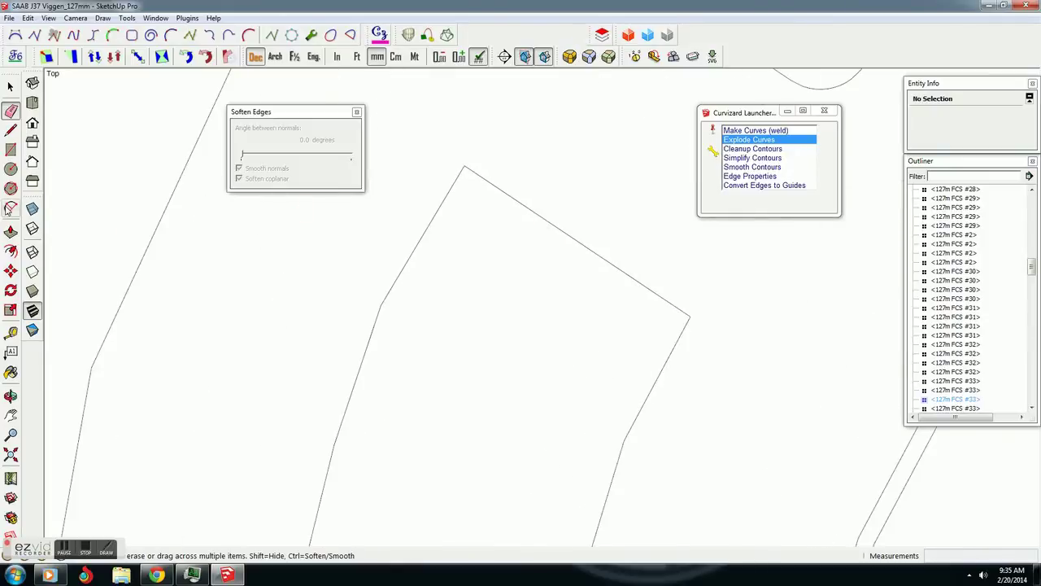
click(10, 209)
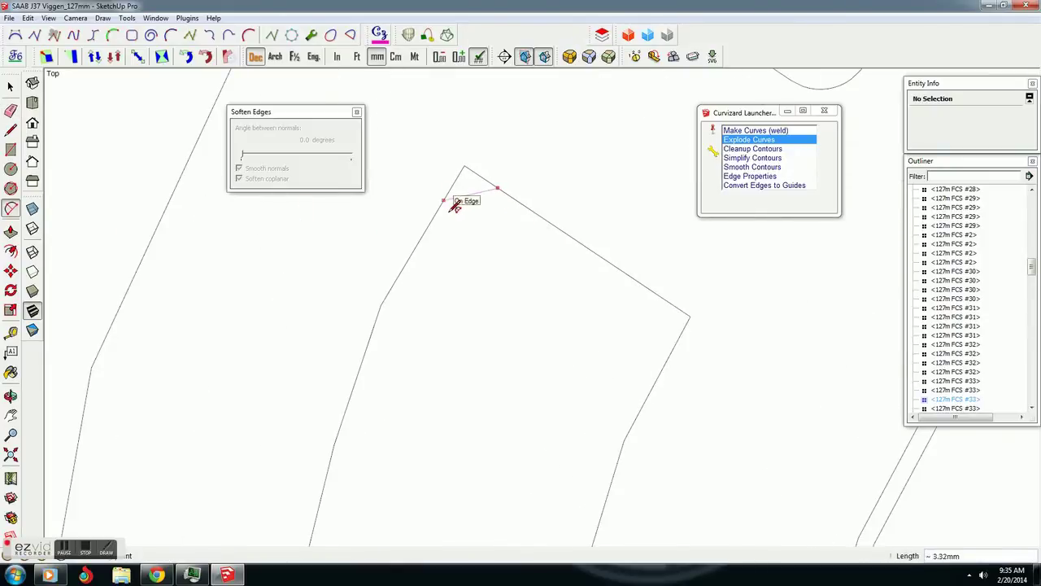
click(672, 353)
click(684, 340)
key(e)
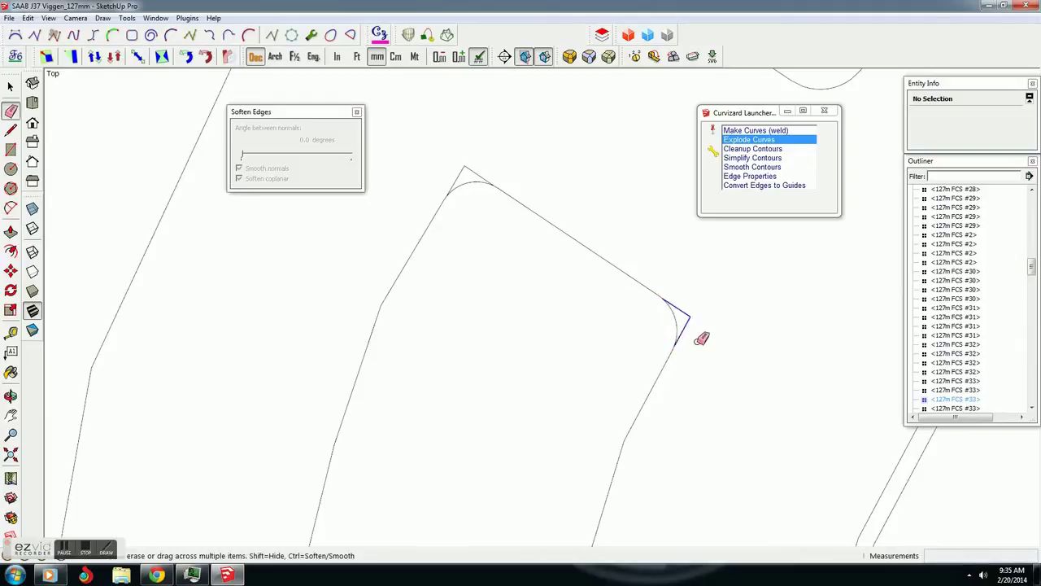
- Round the remaining sharp corner with a bulged arc, leaving four smoothly rounded slots
key(l)
scroll(576, 400, up, 2)
scroll(506, 239, up, 3)
scroll(507, 239, up, 2)
key(a)
scroll(569, 274, up, 3)
scroll(539, 260, up, 2)
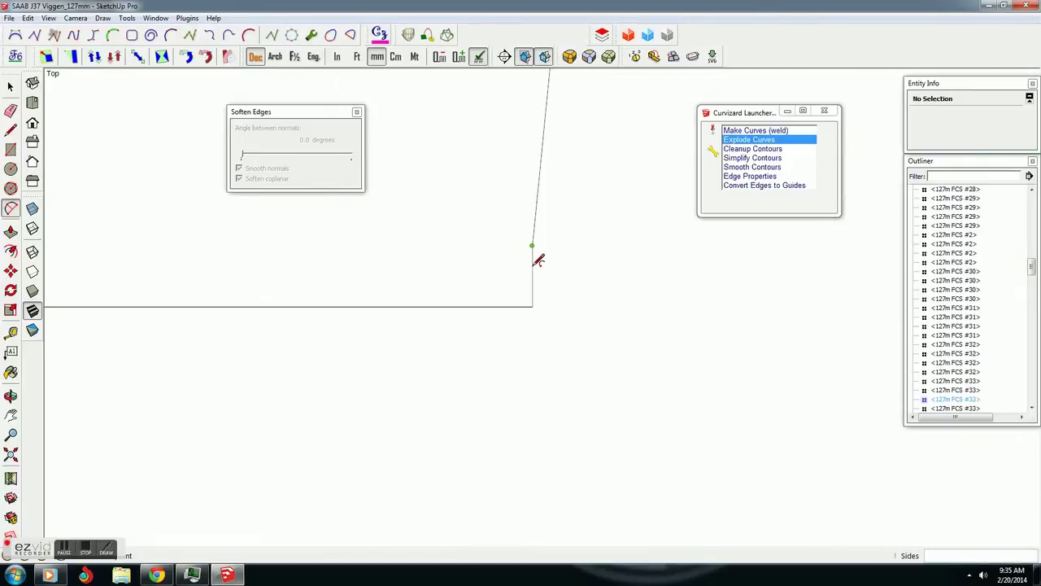
key(Escape)
click(498, 316)
shift+middle_drag(380, 339, 492, 383)
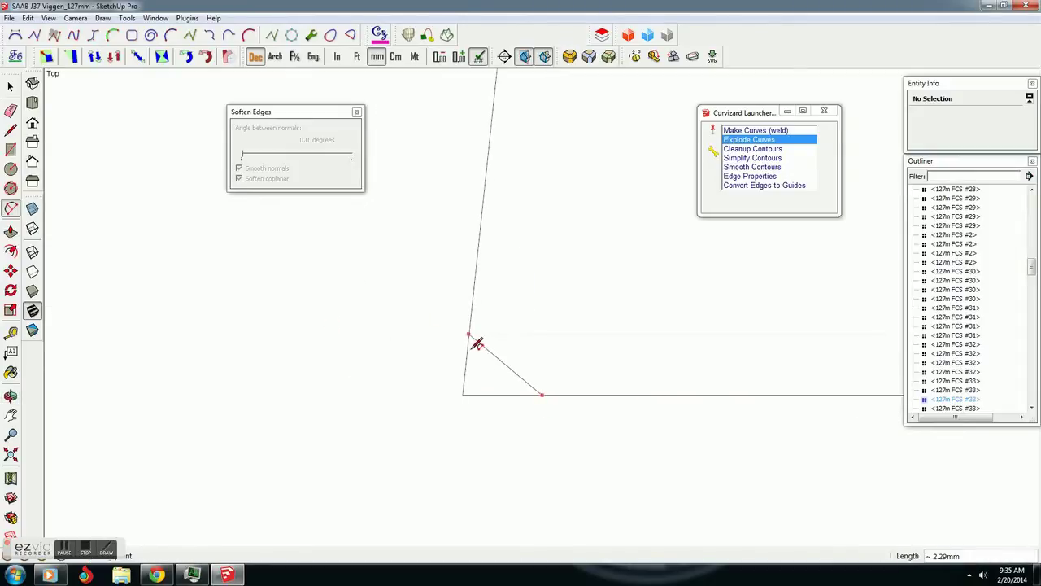
click(487, 380)
key(e)
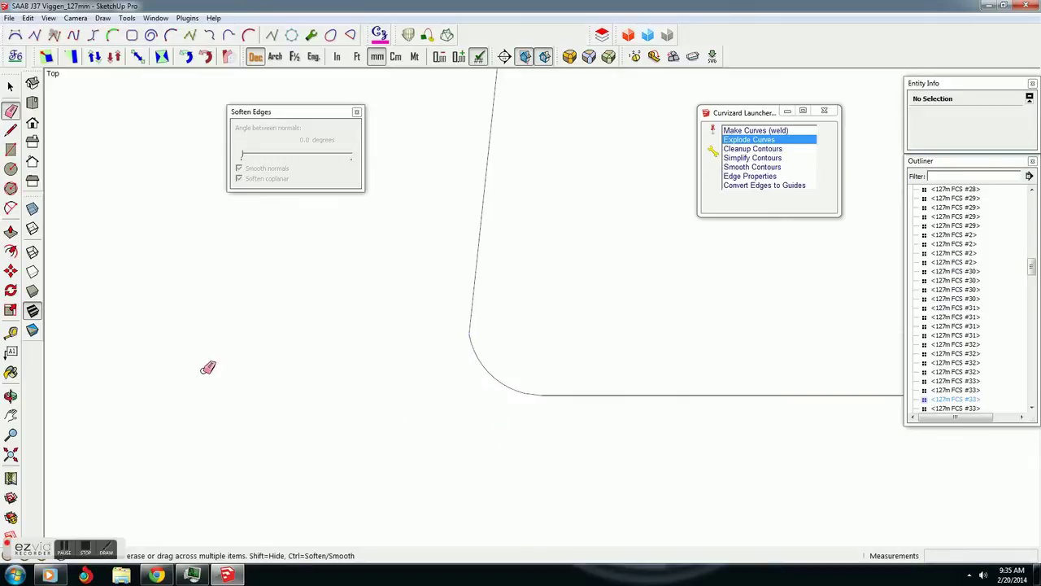
middle_drag(635, 377, 604, 193)
scroll(529, 310, down, 1)
scroll(500, 295, down, 2)
scroll(475, 313, down, 2)
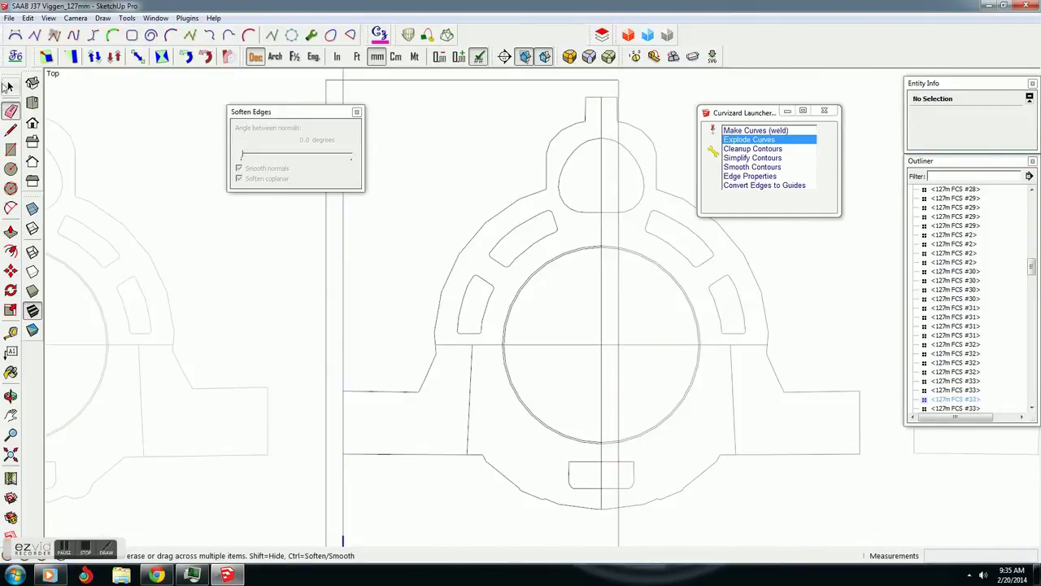
- Select two neighbouring formers in the 3D view and move them out of the frame stack
scroll(507, 328, down, 2)
scroll(355, 298, down, 1)
scroll(464, 274, down, 1)
scroll(480, 292, down, 3)
mouse_move(481, 292)
middle_down()
mouse_move(442, 380)
mouse_move(497, 311)
middle_up()
scroll(442, 381, up, 3)
scroll(465, 354, up, 3)
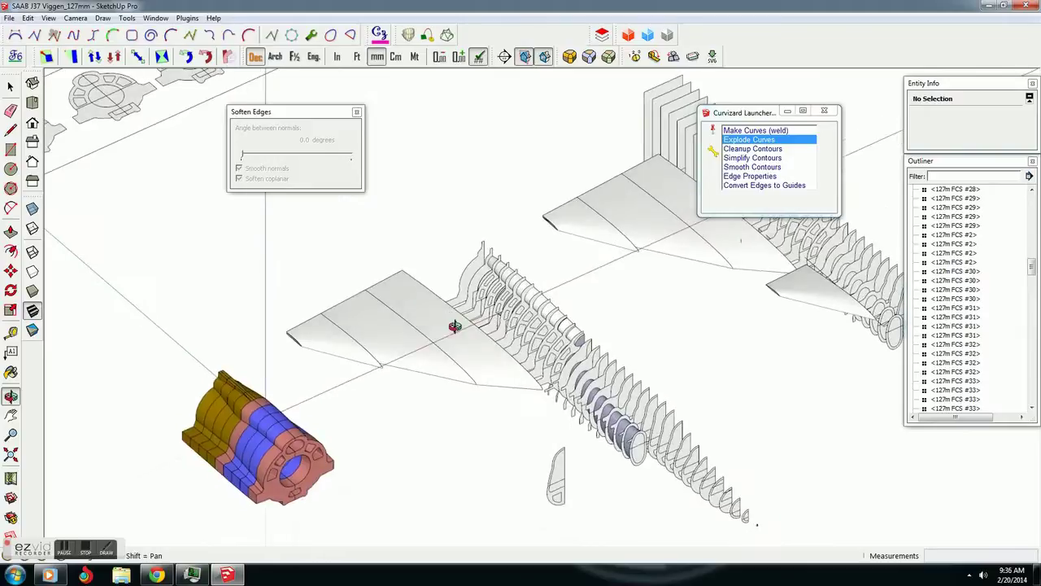
click(496, 311)
shift+click(486, 297)
scroll(486, 383, down, 2)
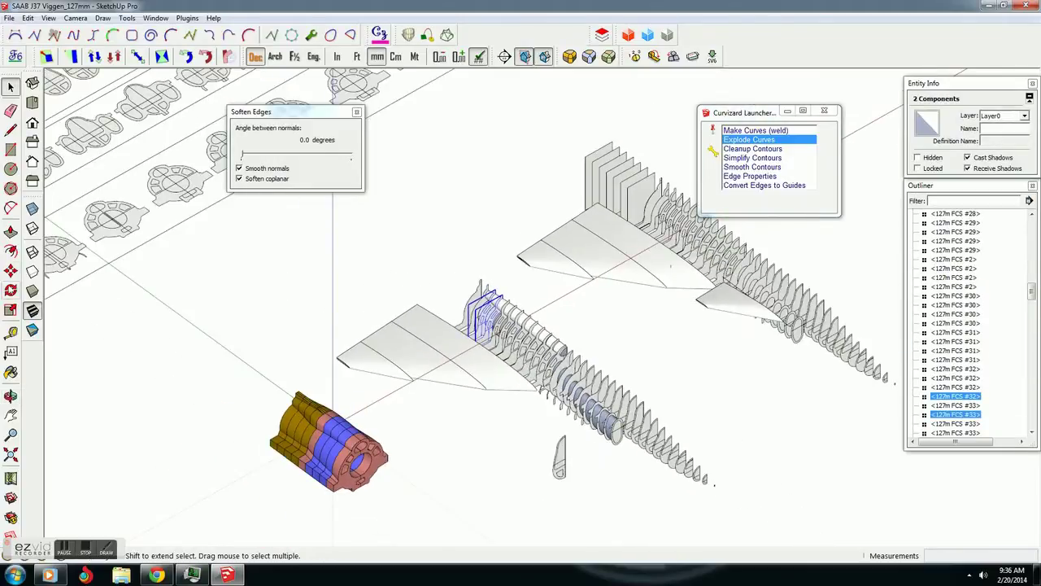
middle_drag(438, 475, 532, 295)
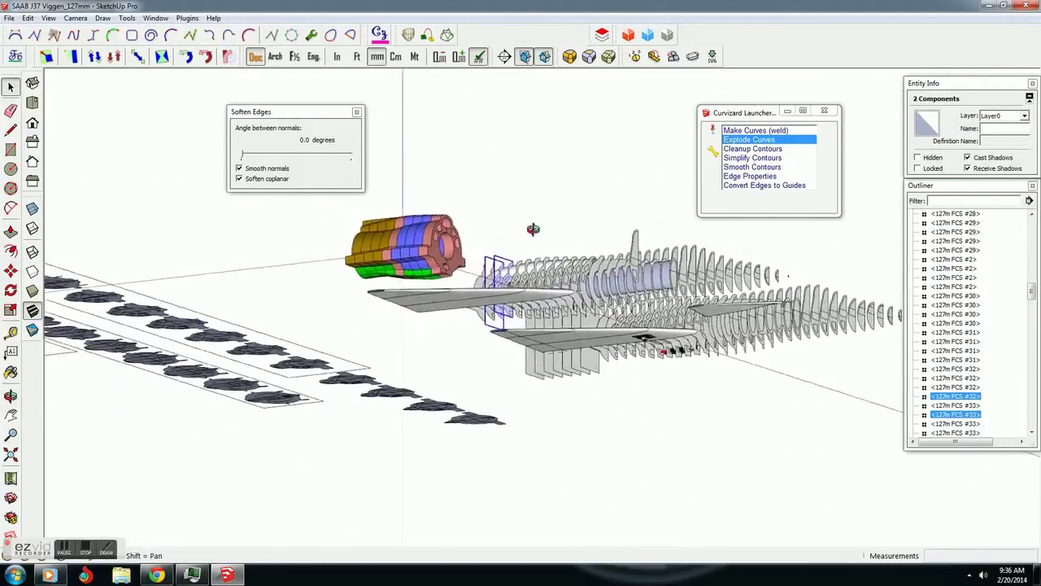
click(10, 271)
click(538, 298)
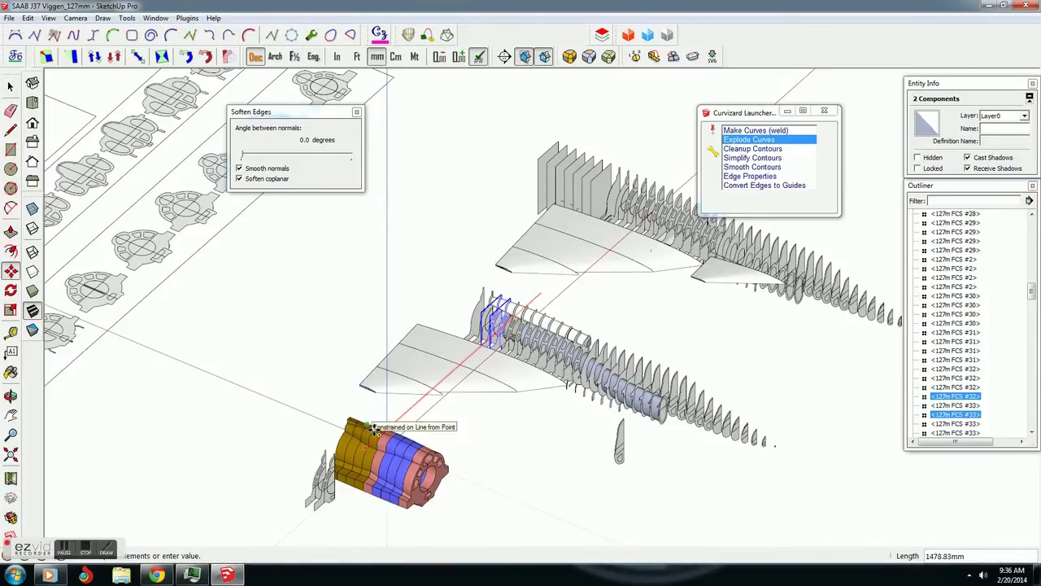
click(351, 439)
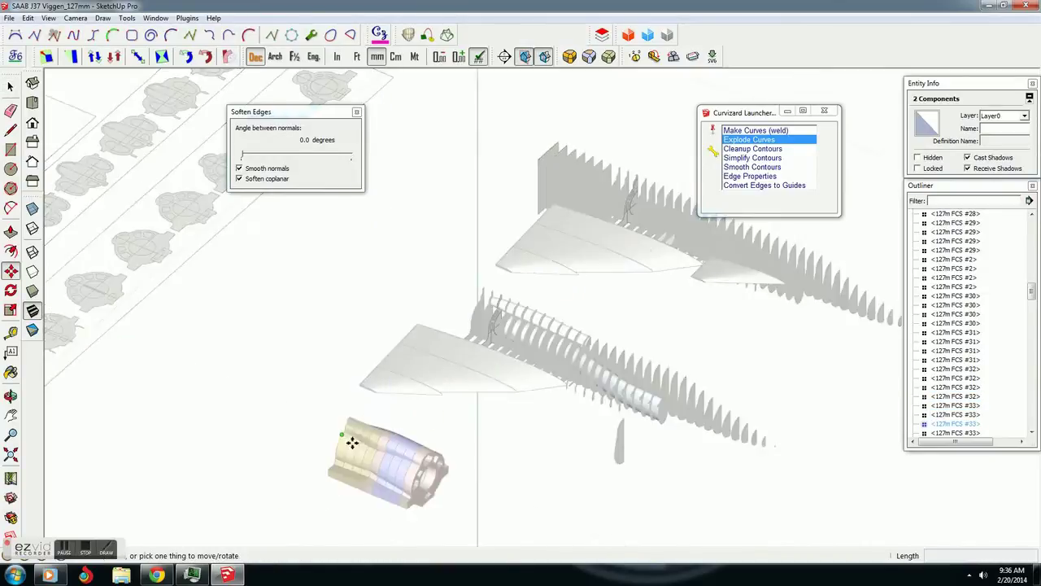
click(9, 88)
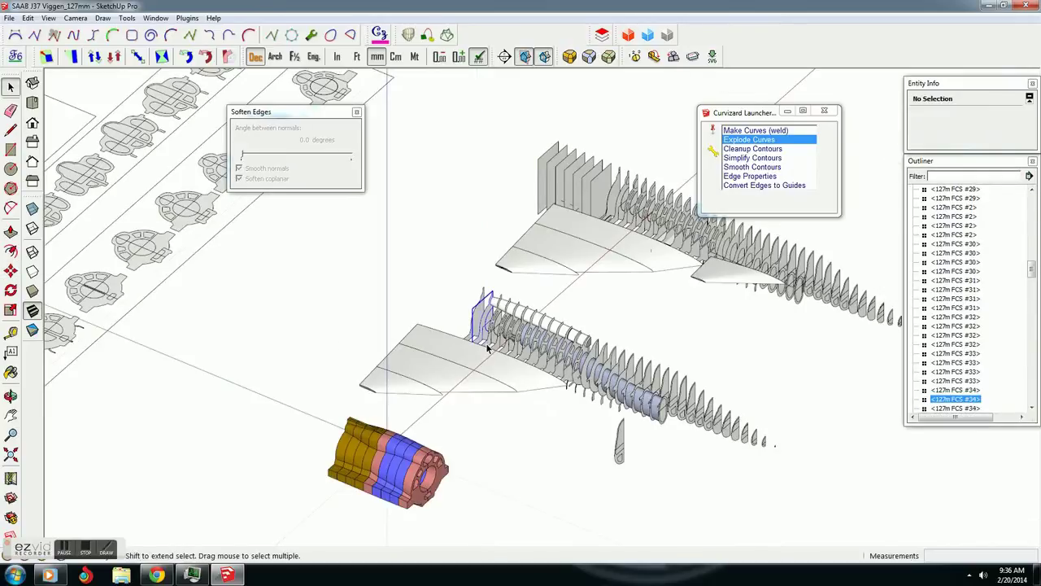
- Select formers FCS #32 and #33 and move them beside the lofted engine section
click(488, 348)
middle_drag(609, 344, 4, 96)
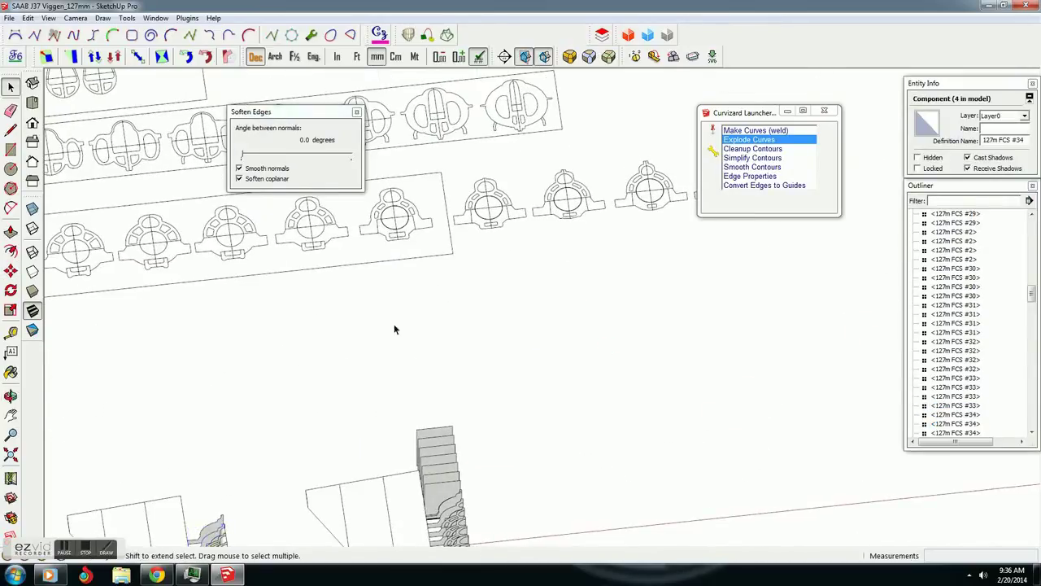
click(394, 329)
middle_drag(394, 329, 561, 263)
mouse_move(138, 461)
middle_down()
mouse_move(302, 360)
mouse_move(551, 286)
mouse_move(537, 256)
middle_up()
shift+click(483, 271)
click(553, 338)
mouse_move(553, 337)
middle_down()
mouse_move(416, 394)
mouse_move(511, 397)
mouse_move(455, 350)
middle_up()
scroll(455, 350, up, 3)
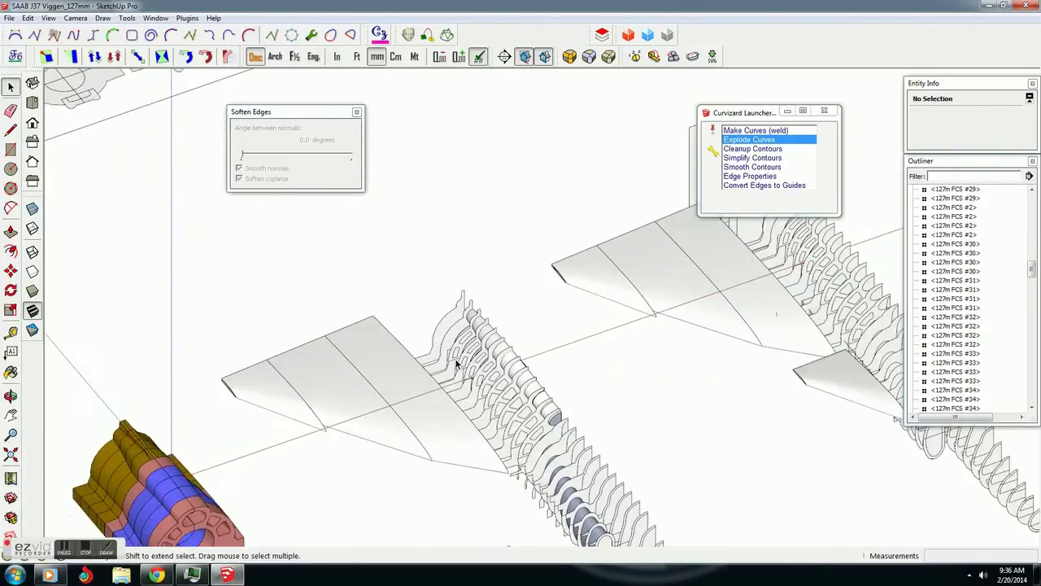
click(451, 342)
shift+click(460, 362)
scroll(446, 354, down, 1)
scroll(446, 354, down, 2)
key(m)
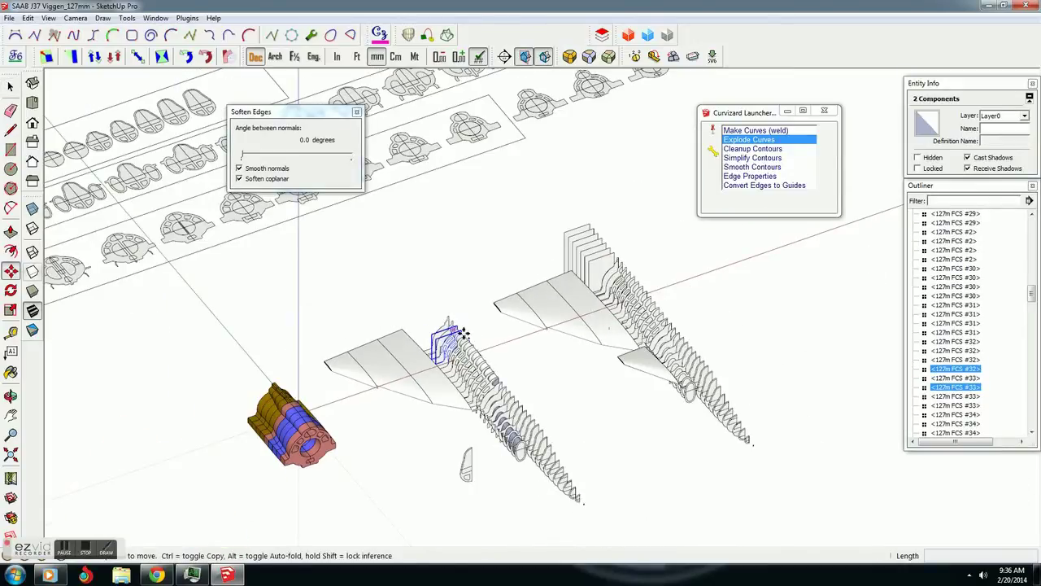
click(462, 334)
mouse_move(225, 471)
shift+middle_down()
mouse_move(406, 390)
mouse_move(503, 381)
shift+middle_up()
scroll(393, 360, up, 3)
mouse_move(392, 361)
middle_down()
mouse_move(558, 256)
mouse_move(455, 314)
middle_up()
- Explode the two formers into loose geometry and frame their outline front-on
right_click(452, 322)
click(477, 115)
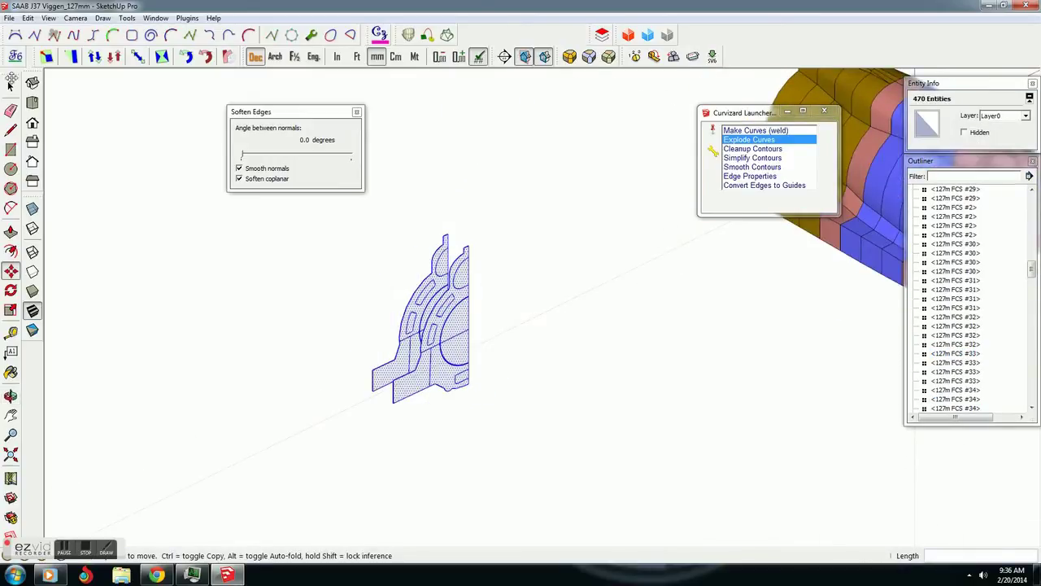
click(10, 110)
scroll(508, 347, up, 2)
scroll(509, 347, up, 2)
click(509, 347)
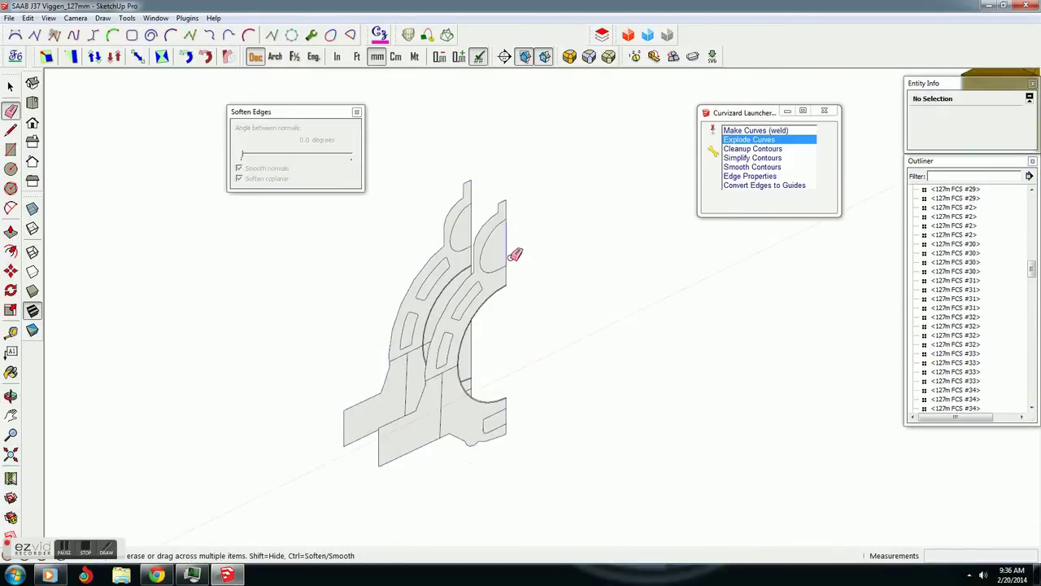
scroll(521, 398, up, 2)
scroll(553, 385, up, 2)
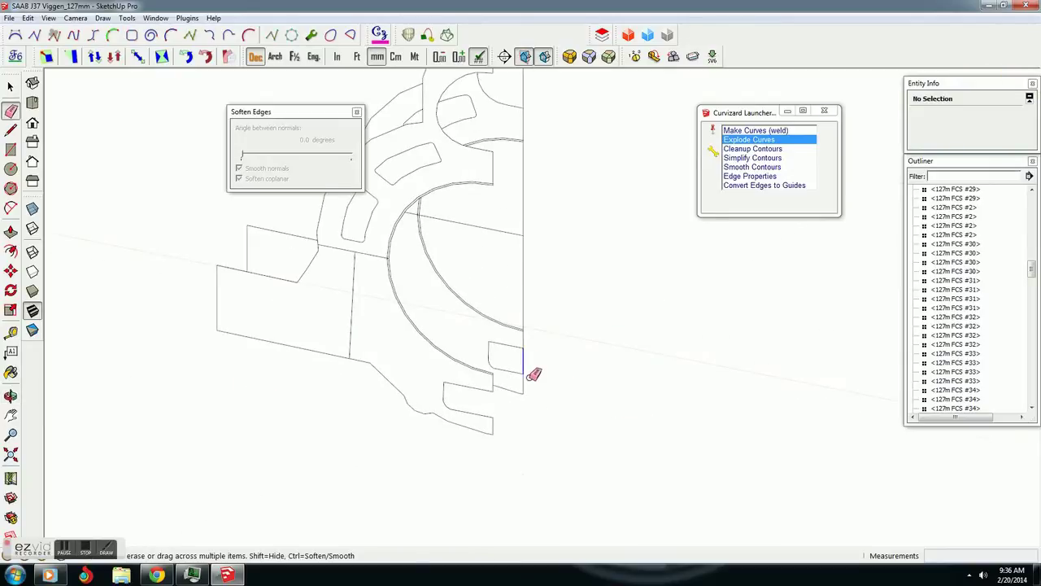
middle_drag(535, 263, 526, 275)
mouse_move(532, 404)
middle_down()
mouse_move(493, 263)
mouse_move(505, 434)
mouse_move(235, 382)
mouse_move(401, 295)
mouse_move(453, 418)
middle_up()
scroll(477, 244, up, 3)
scroll(461, 232, up, 2)
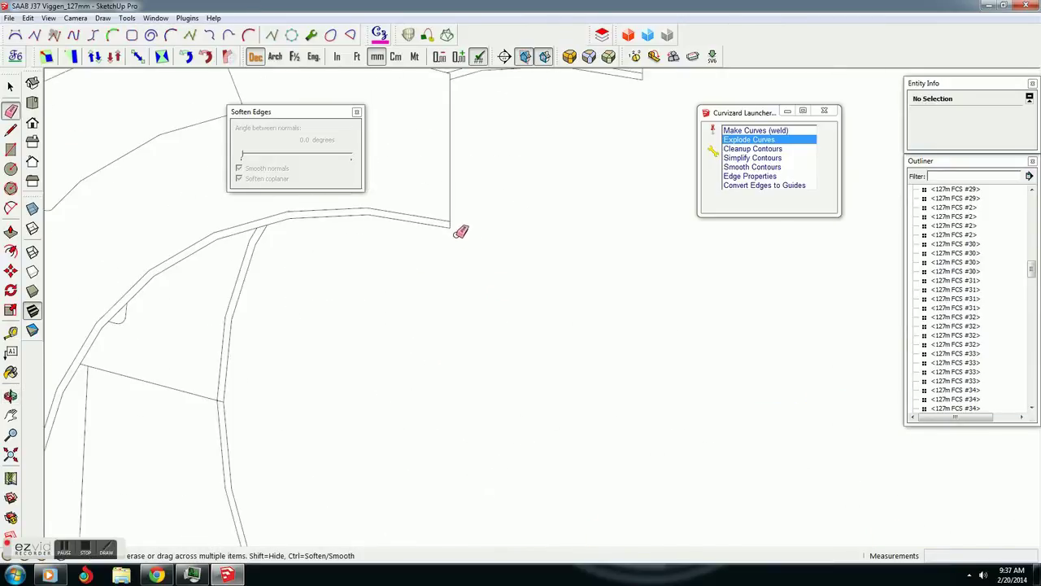
shift+middle_drag(475, 260, 514, 303)
scroll(529, 366, up, 3)
scroll(488, 325, down, 2)
shift+middle_drag(488, 224, 575, 321)
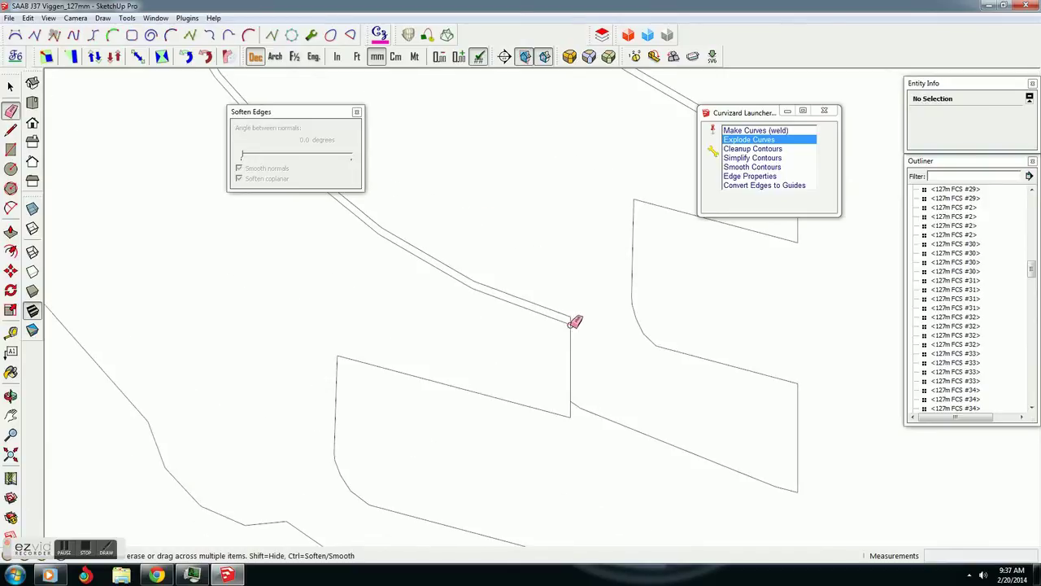
- Erase a stray edge and delete the doubled curve edge on the former outline
click(472, 285)
key(e)
scroll(555, 472, up, 2)
scroll(488, 366, up, 2)
scroll(411, 312, up, 2)
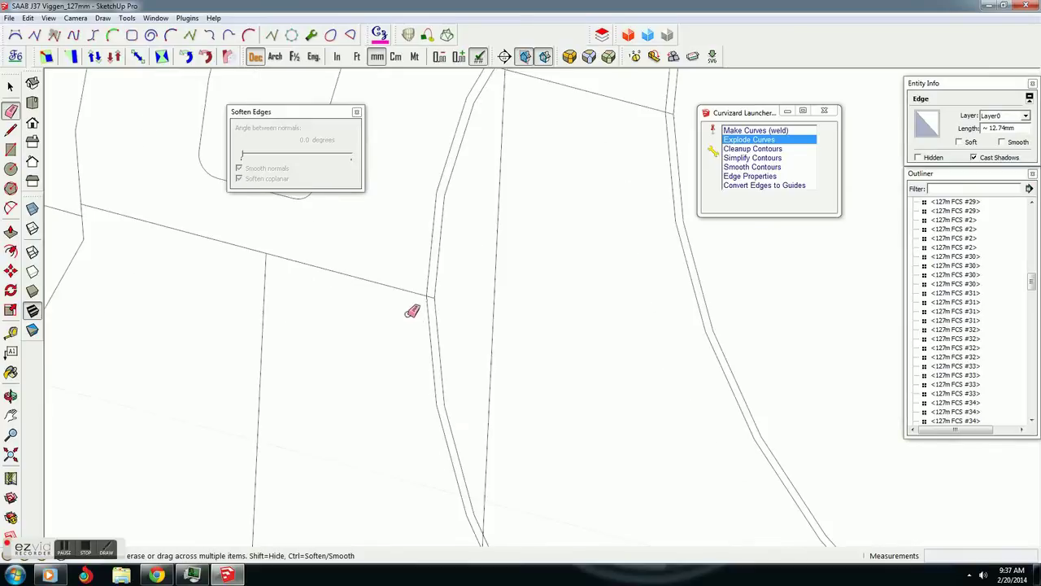
click(673, 128)
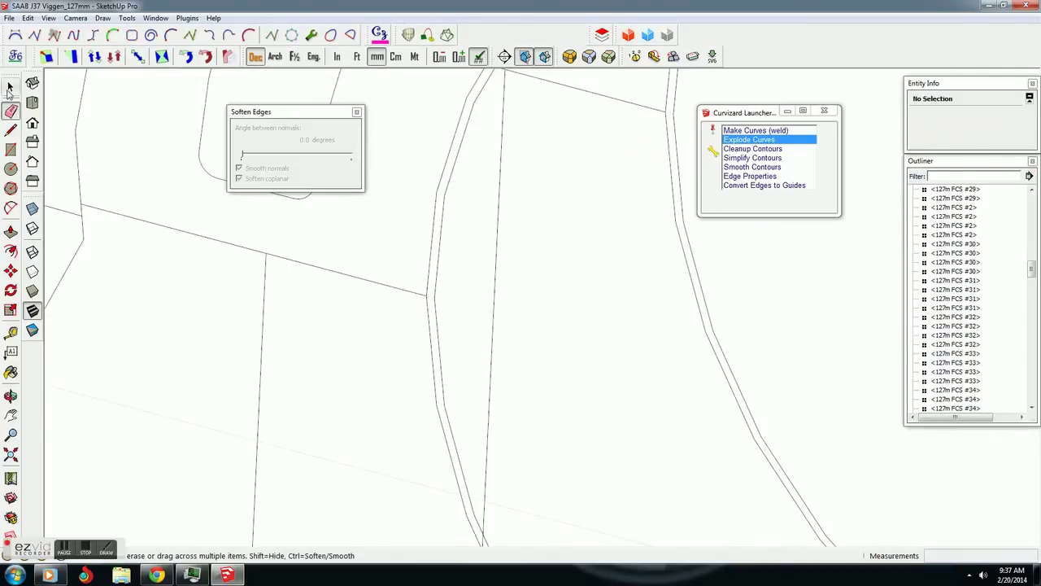
click(442, 248)
key(Delete)
- Select the right-hand edge and a former face with its edges for further editing
click(683, 218)
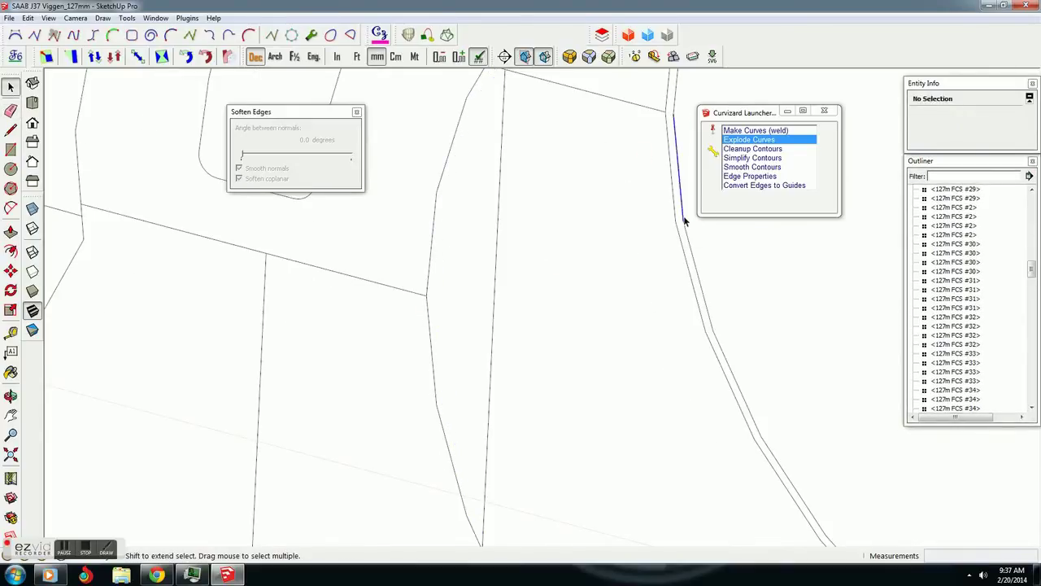
scroll(552, 231, down, 5)
scroll(354, 350, down, 2)
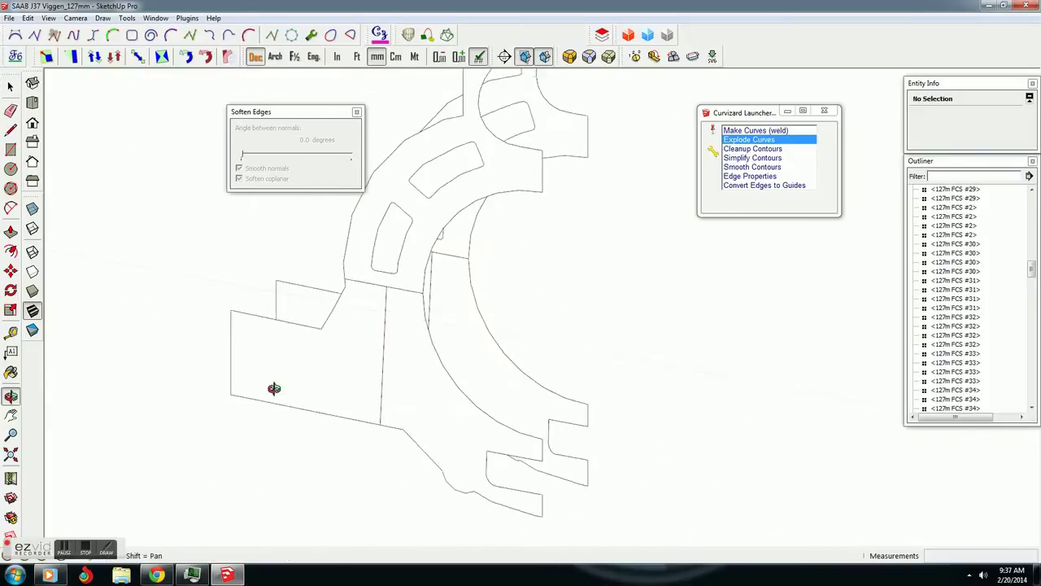
double_click(464, 448)
right_click(517, 376)
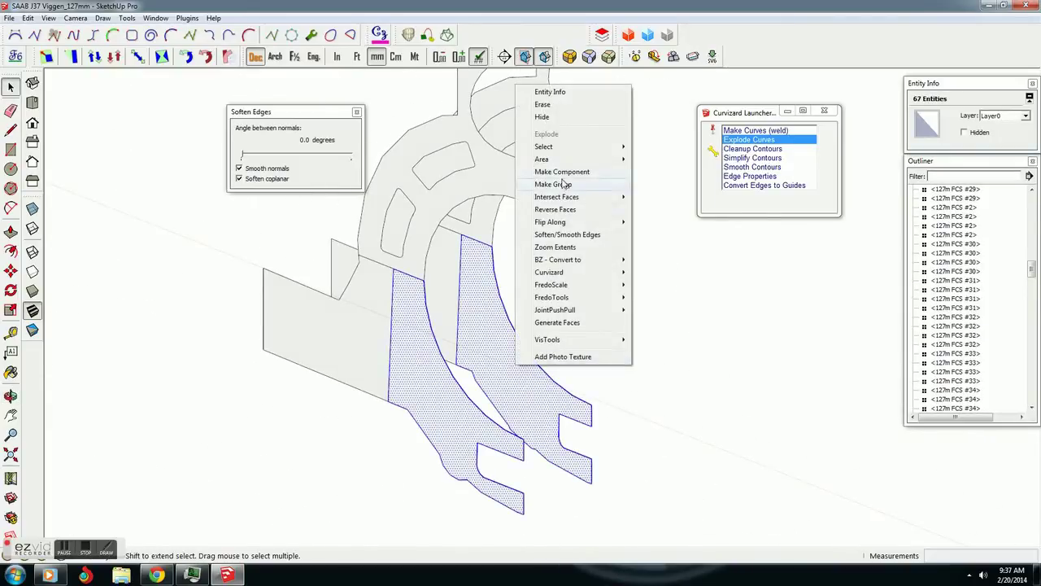
- Group the selected lower former faces and move the group down below the formers
click(565, 183)
click(11, 270)
click(549, 296)
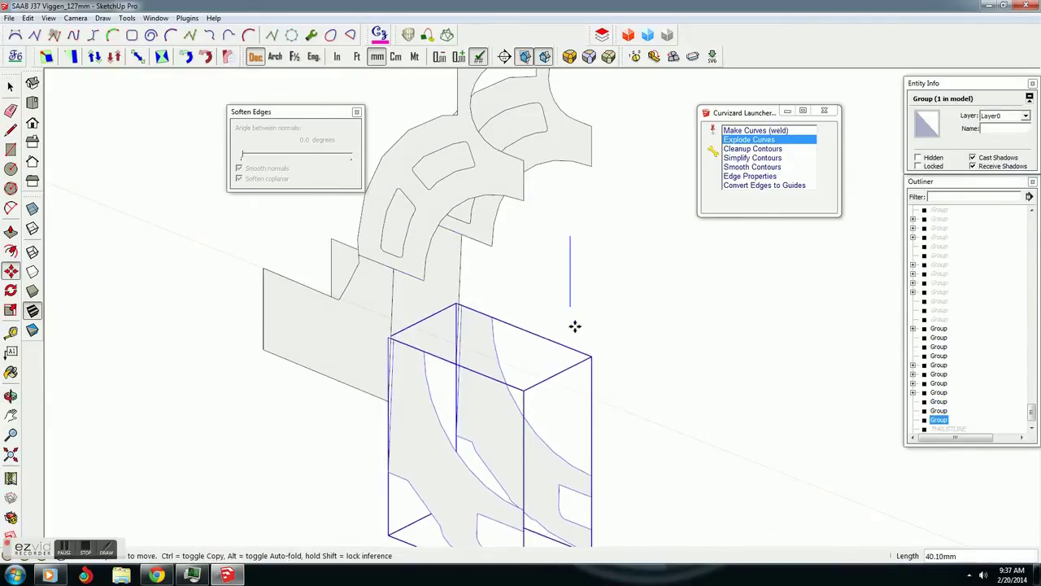
click(565, 339)
- Weld the connected upper former edges into curves with Curvizard Make Curves
click(11, 85)
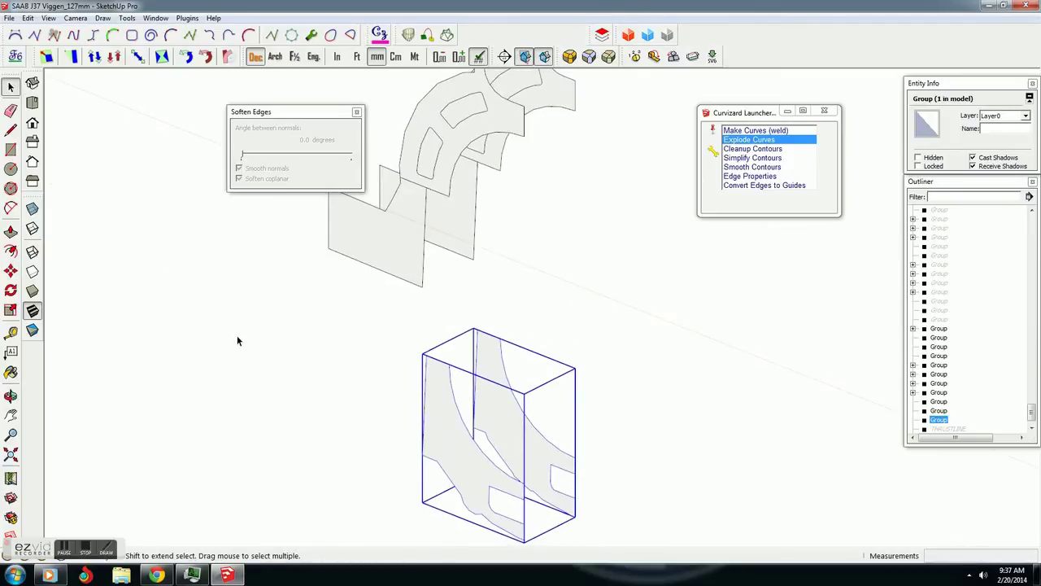
click(236, 335)
middle_drag(236, 335, 583, 337)
click(11, 112)
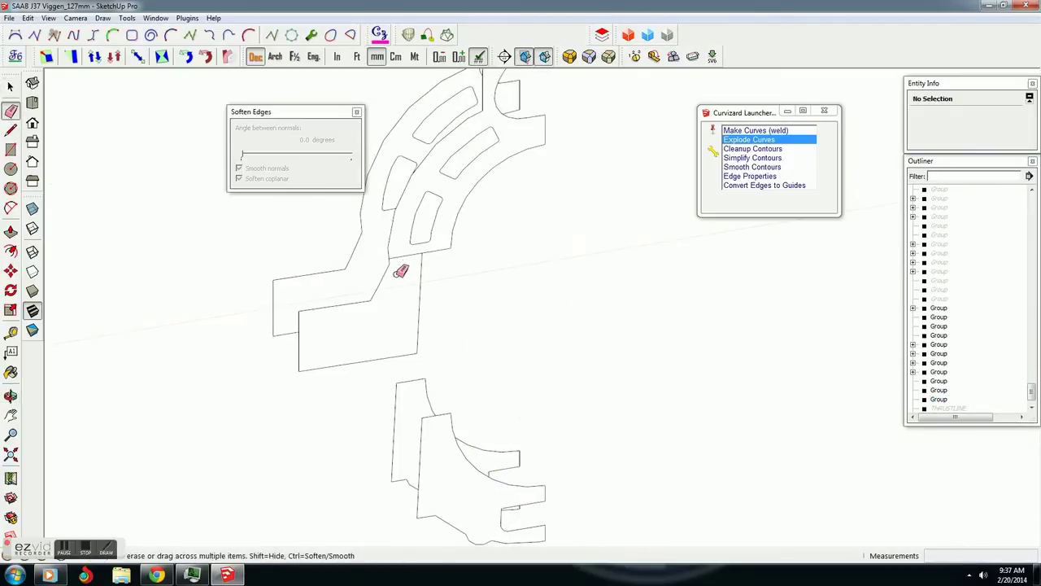
click(11, 85)
mouse_move(423, 361)
middle_down()
mouse_move(559, 374)
mouse_move(702, 269)
middle_up()
triple_click(439, 369)
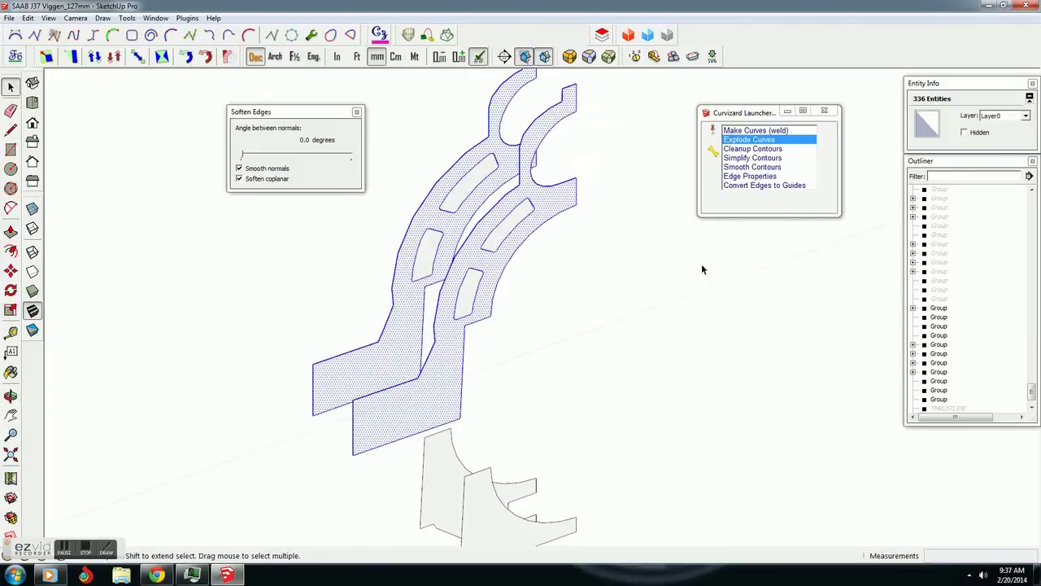
click(755, 131)
mouse_move(589, 369)
middle_down()
mouse_move(302, 348)
mouse_move(623, 363)
middle_up()
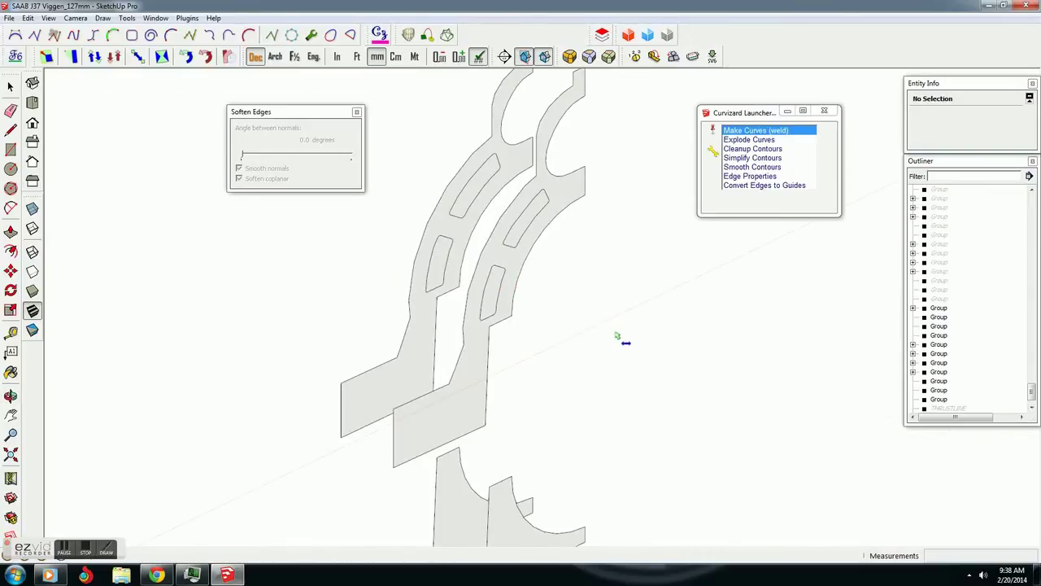
- Select both former outer curves and loft them with Curviloft Loft by Spline, # Seq. 1
click(11, 90)
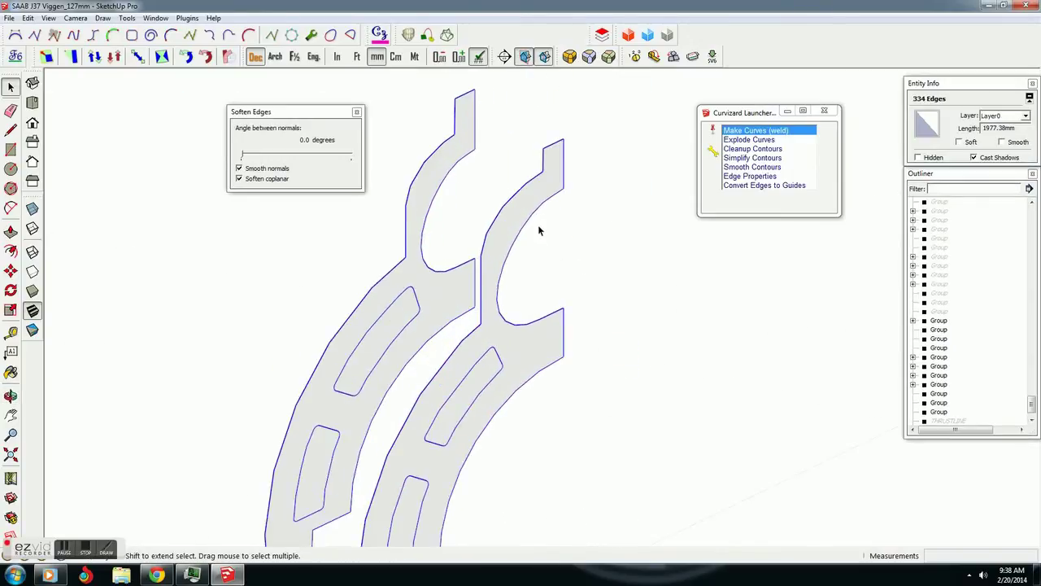
ctrl+shift+double_click(534, 220)
click(533, 362)
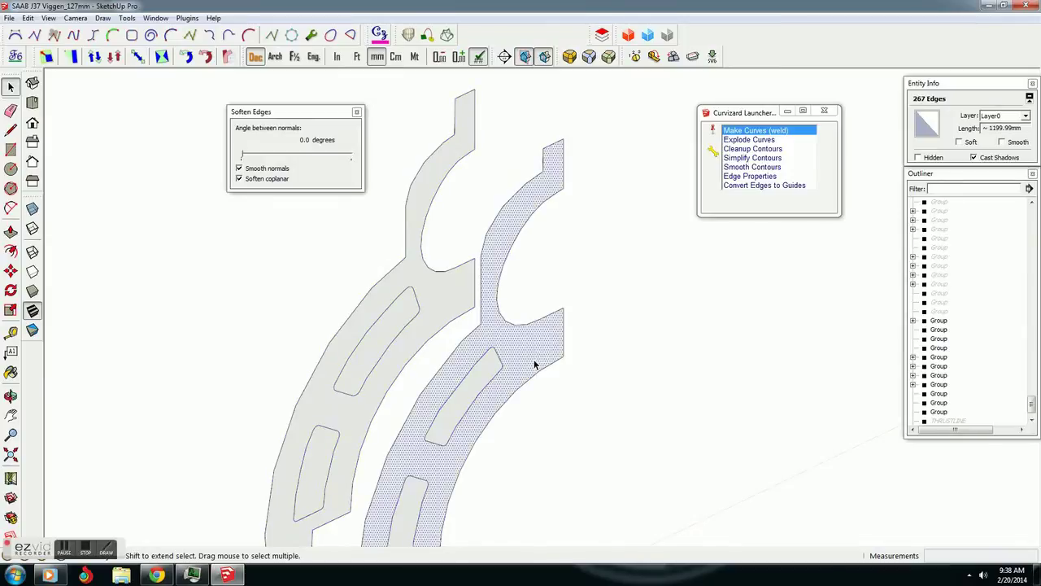
key(e)
click(477, 128)
key(ctrl+z)
click(454, 169)
click(522, 197)
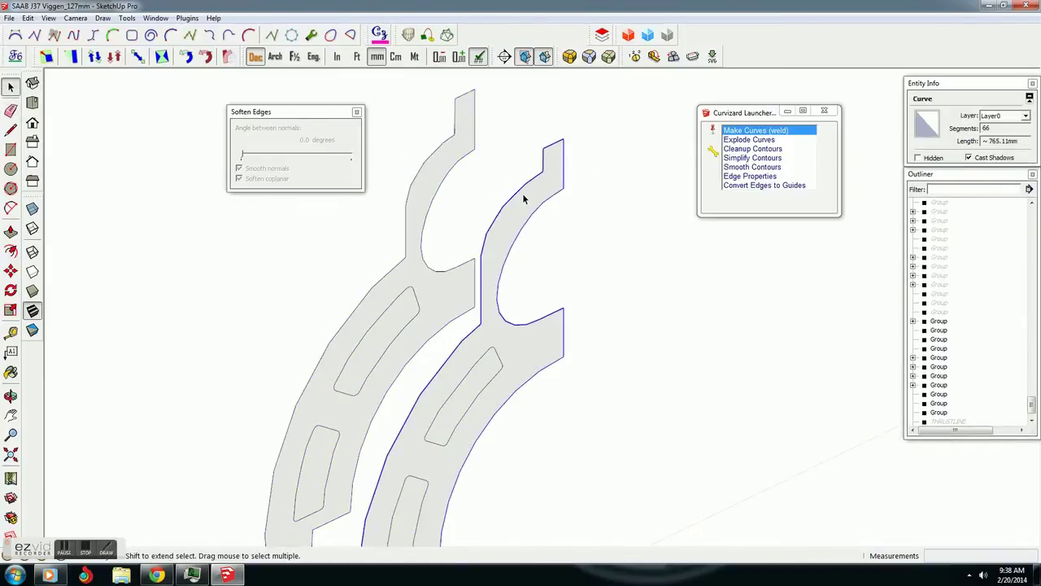
shift+click(448, 282)
mouse_move(448, 281)
middle_down()
mouse_move(464, 355)
mouse_move(461, 118)
middle_up()
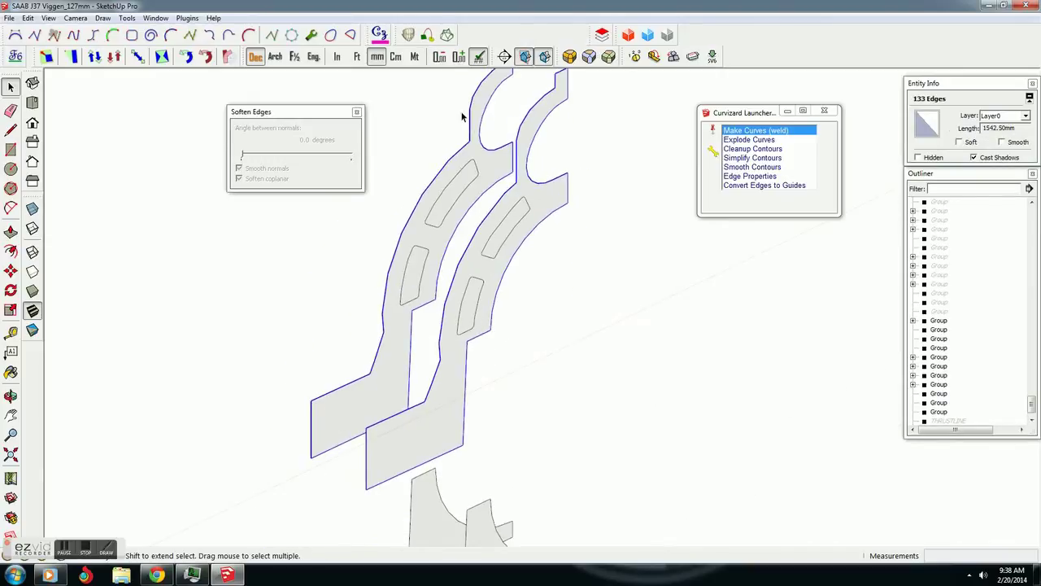
click(411, 36)
click(400, 84)
- Re-pair a loft junction vertex with its opposite vertex in Curviloft junction edit
scroll(578, 430, up, 2)
scroll(529, 415, up, 2)
scroll(482, 404, up, 1)
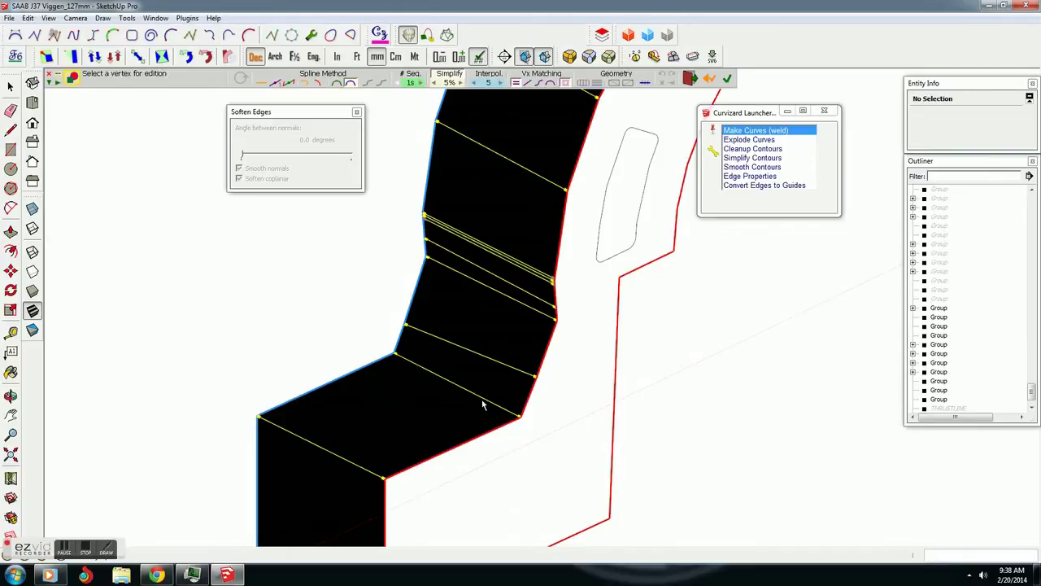
middle_drag(482, 405, 517, 347)
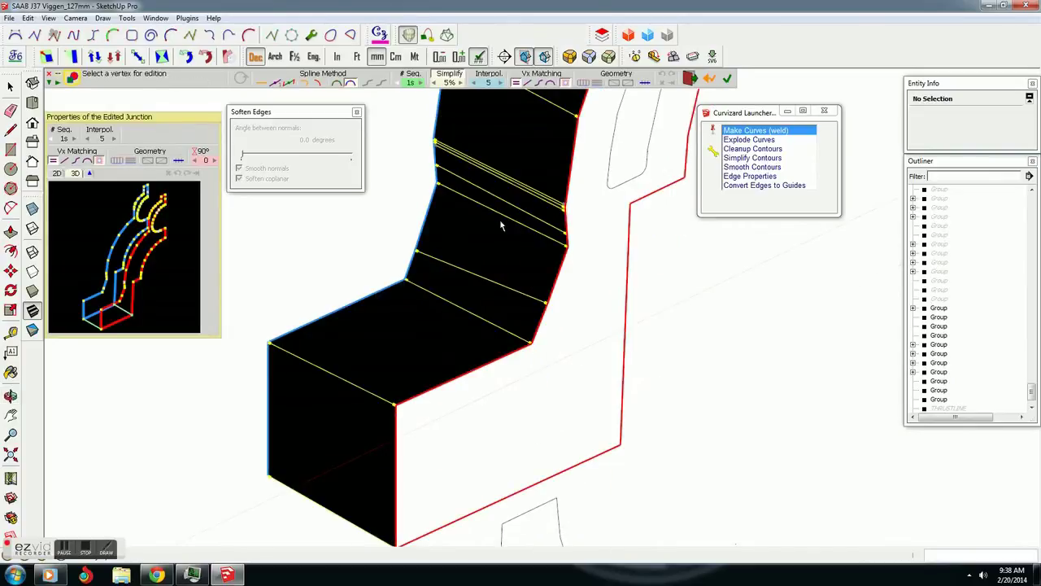
mouse_move(438, 307)
middle_down()
mouse_move(476, 344)
mouse_move(437, 247)
middle_up()
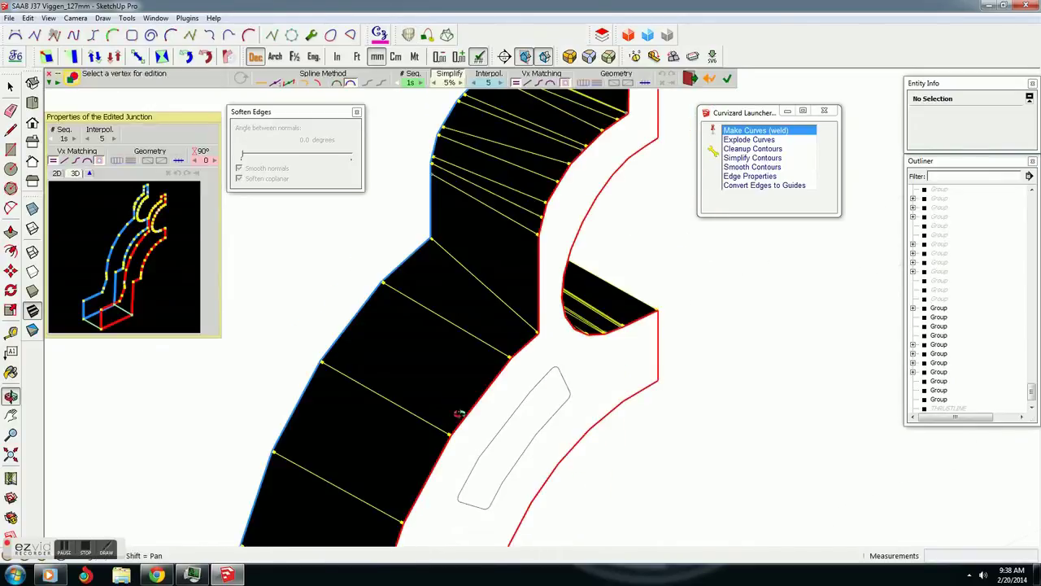
middle_drag(459, 413, 488, 350)
middle_drag(213, 431, 453, 295)
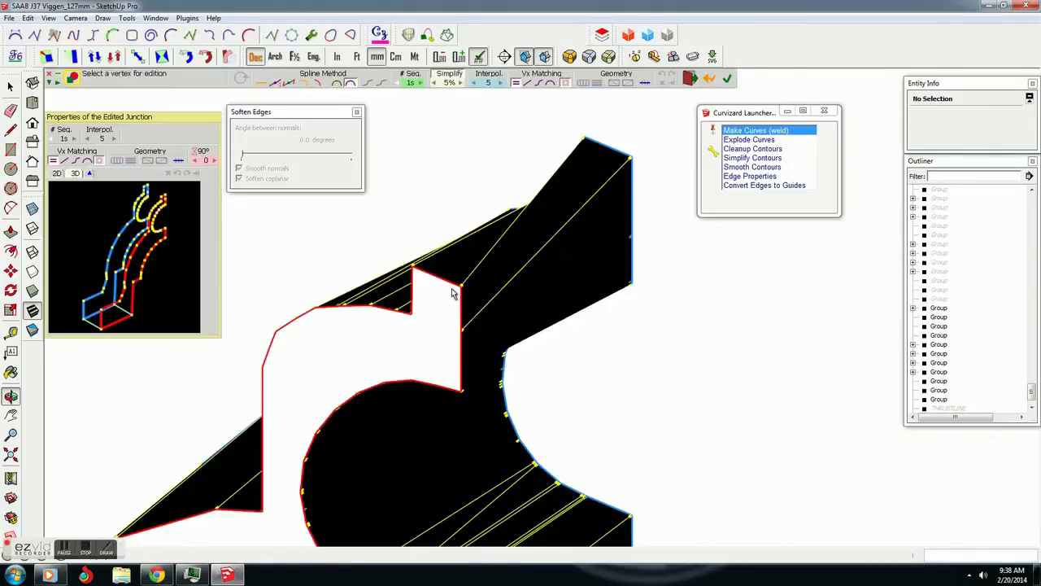
click(462, 286)
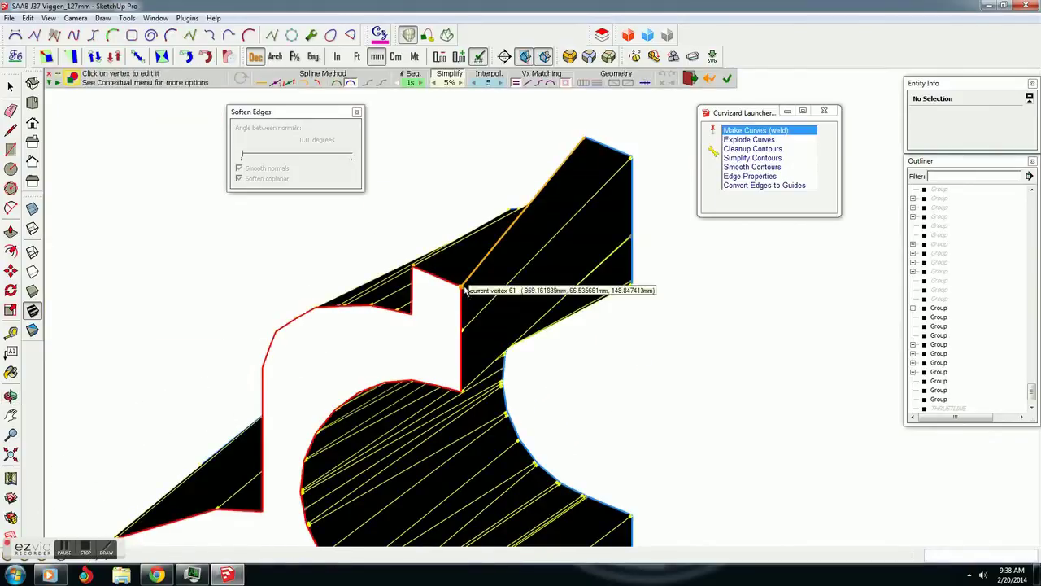
mouse_move(414, 276)
middle_down()
mouse_move(458, 312)
mouse_move(614, 181)
middle_up()
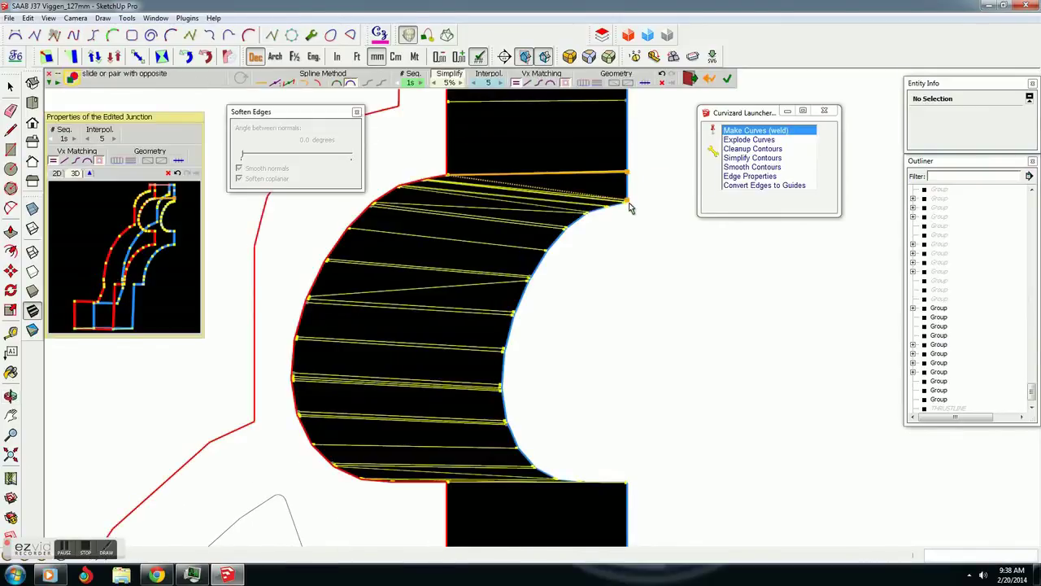
click(628, 203)
- Check the re-meshed loft, validate it, and select the resulting loft group
middle_drag(634, 391, 594, 379)
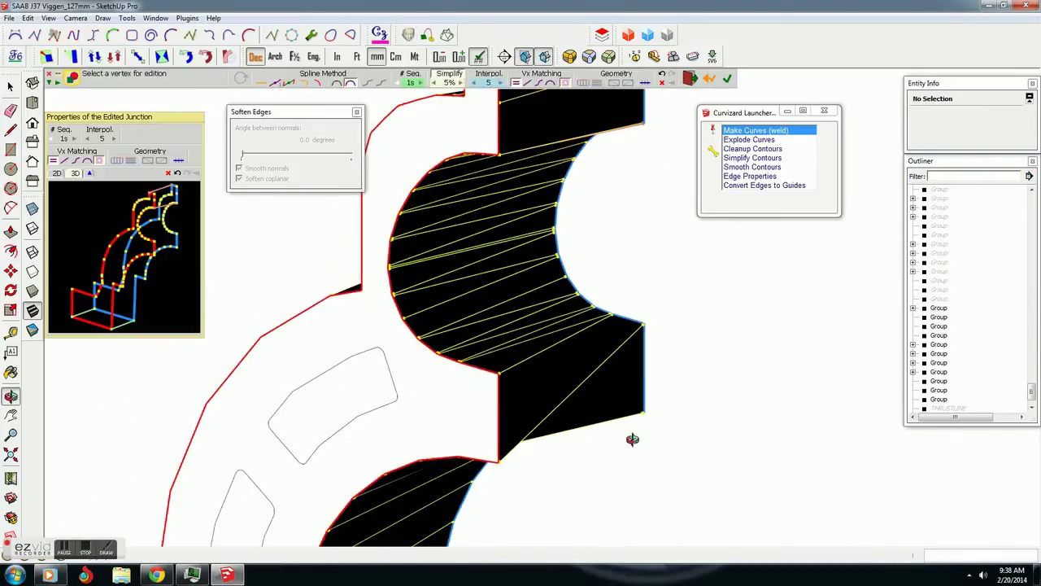
middle_drag(633, 440, 561, 252)
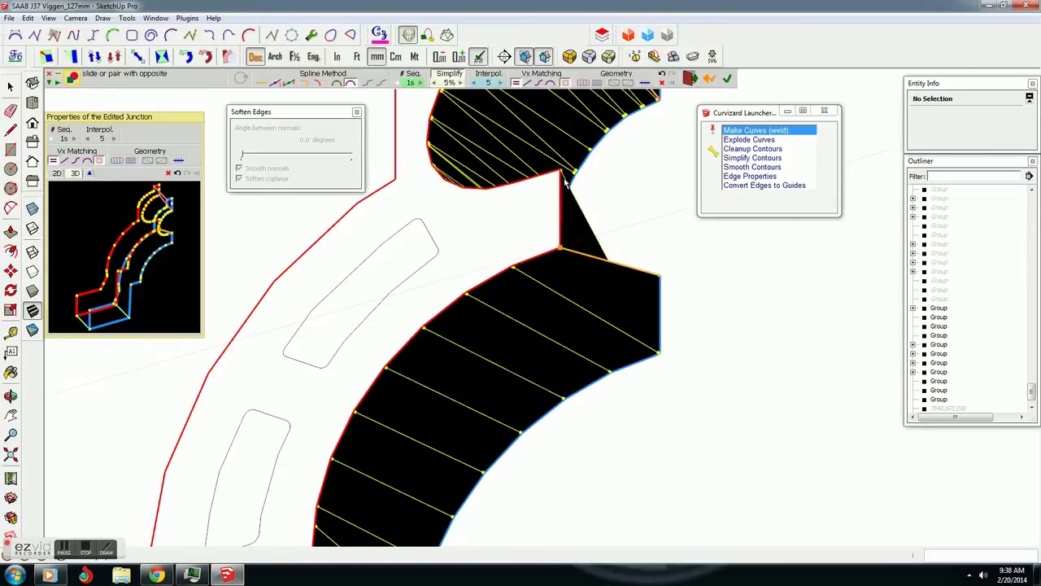
mouse_move(563, 175)
middle_down()
mouse_move(442, 549)
mouse_move(455, 290)
mouse_move(414, 366)
mouse_move(472, 330)
mouse_move(624, 168)
mouse_move(401, 334)
mouse_move(720, 421)
mouse_move(588, 331)
mouse_move(468, 437)
mouse_move(378, 311)
middle_up()
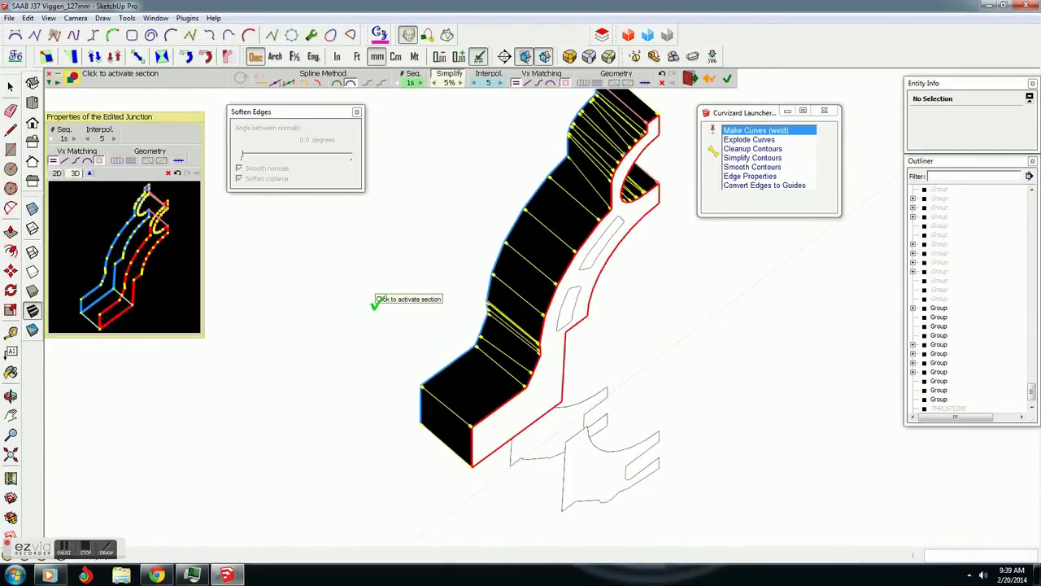
click(376, 305)
click(520, 295)
right_click(521, 296)
- Soften the loft's edges at about 51.3° and turn on View > Hidden Geometry
click(553, 137)
mouse_move(241, 155)
mouse_down()
mouse_move(298, 156)
mouse_move(272, 162)
mouse_up()
click(48, 18)
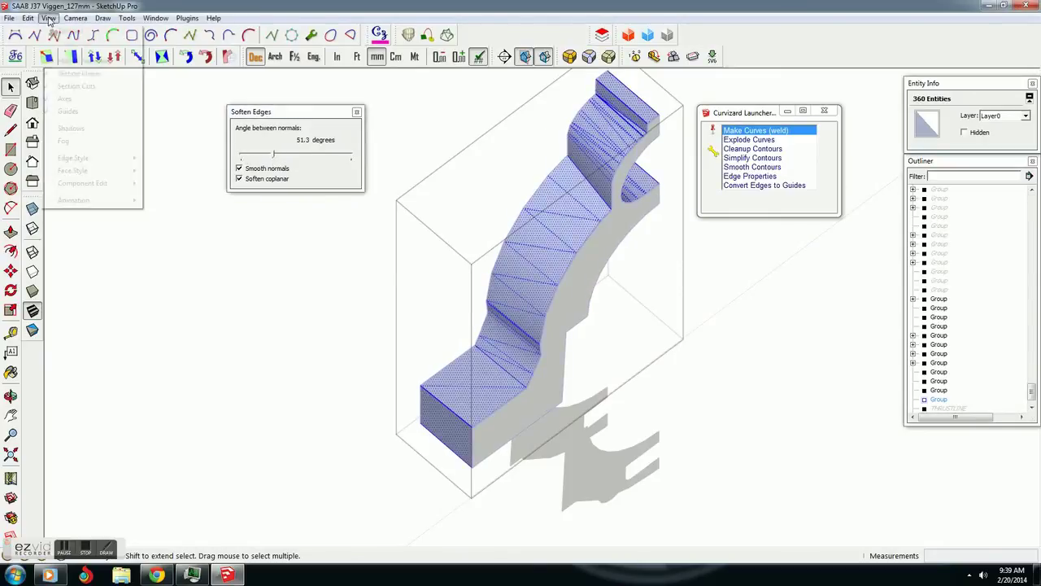
click(89, 70)
click(312, 339)
- Inside the lofted bracket group, unsoften the crease edge across the curved face
scroll(462, 392, up, 3)
middle_drag(462, 392, 748, 297)
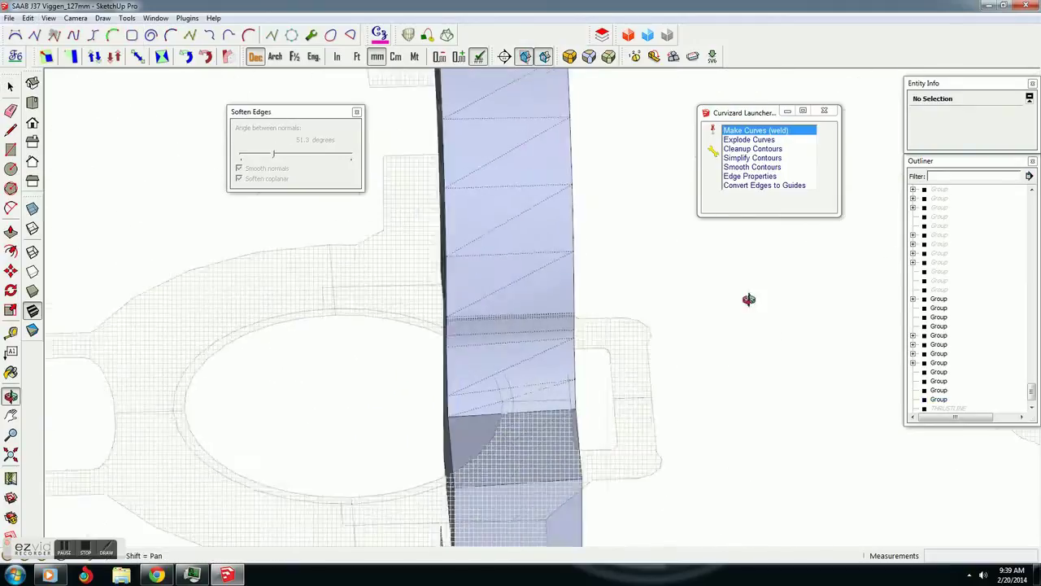
scroll(705, 334, down, 5)
mouse_move(705, 334)
middle_down()
mouse_move(606, 401)
mouse_move(617, 457)
middle_up()
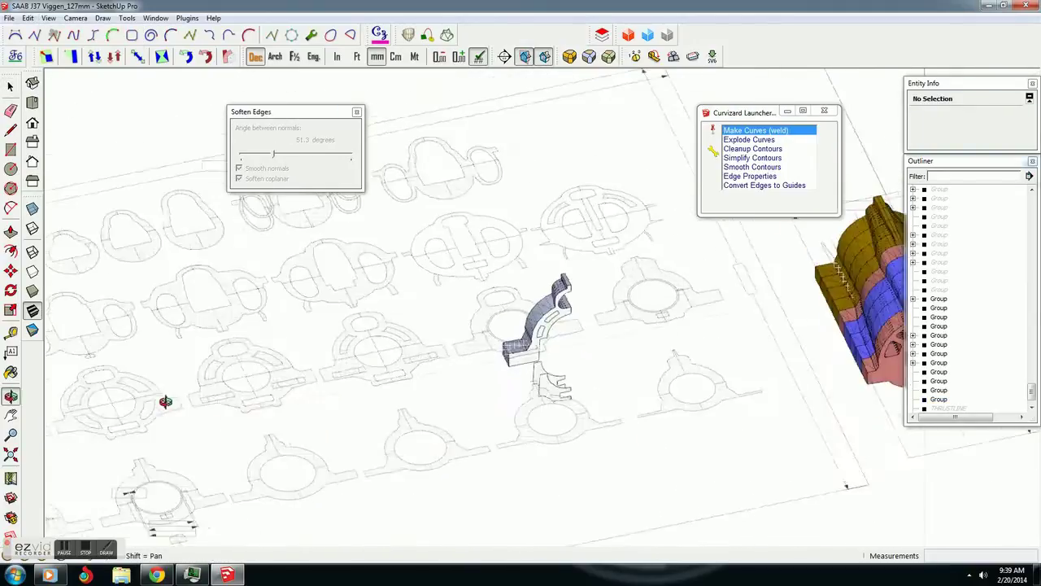
scroll(484, 423, up, 3)
scroll(425, 391, up, 3)
mouse_move(425, 390)
middle_down()
mouse_move(735, 342)
mouse_move(723, 360)
middle_up()
key(space)
scroll(505, 350, up, 2)
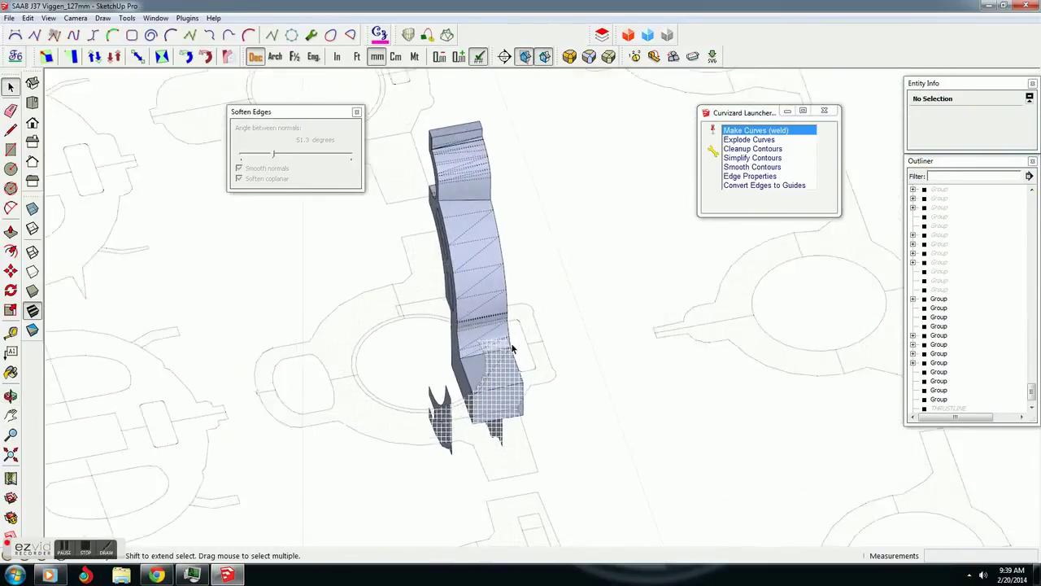
scroll(486, 342, up, 3)
scroll(402, 395, up, 3)
scroll(432, 317, up, 2)
click(431, 317)
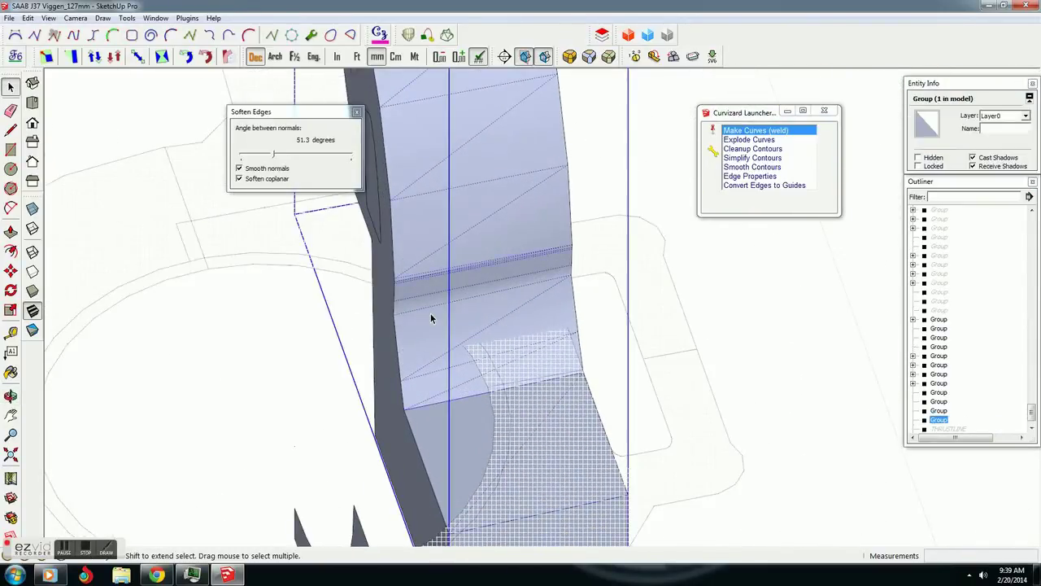
double_click(428, 314)
right_click(425, 312)
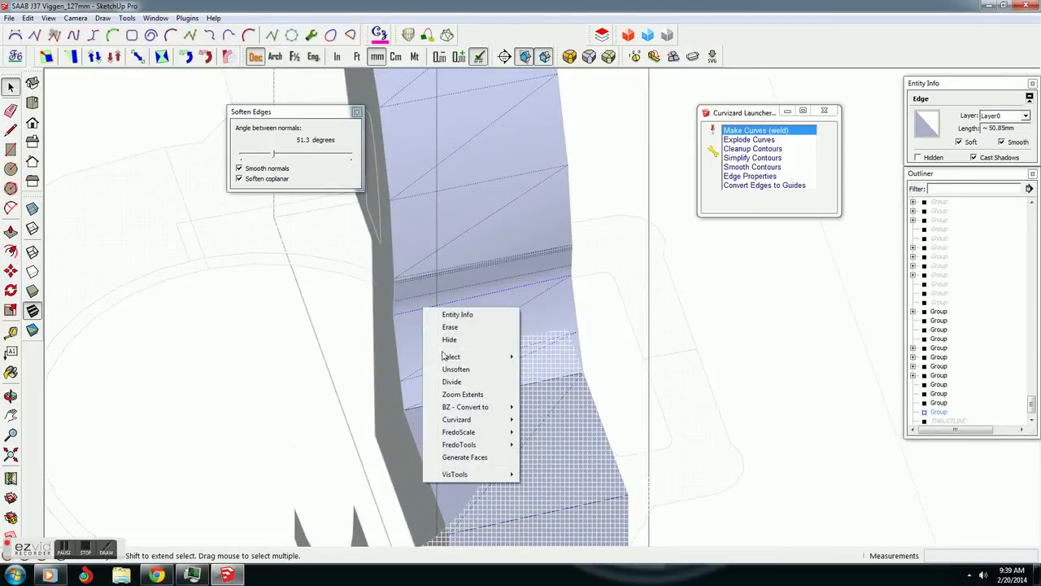
click(447, 370)
mouse_move(421, 291)
middle_down()
mouse_move(444, 411)
mouse_move(550, 356)
mouse_move(951, 340)
mouse_move(263, 432)
middle_up()
key(space)
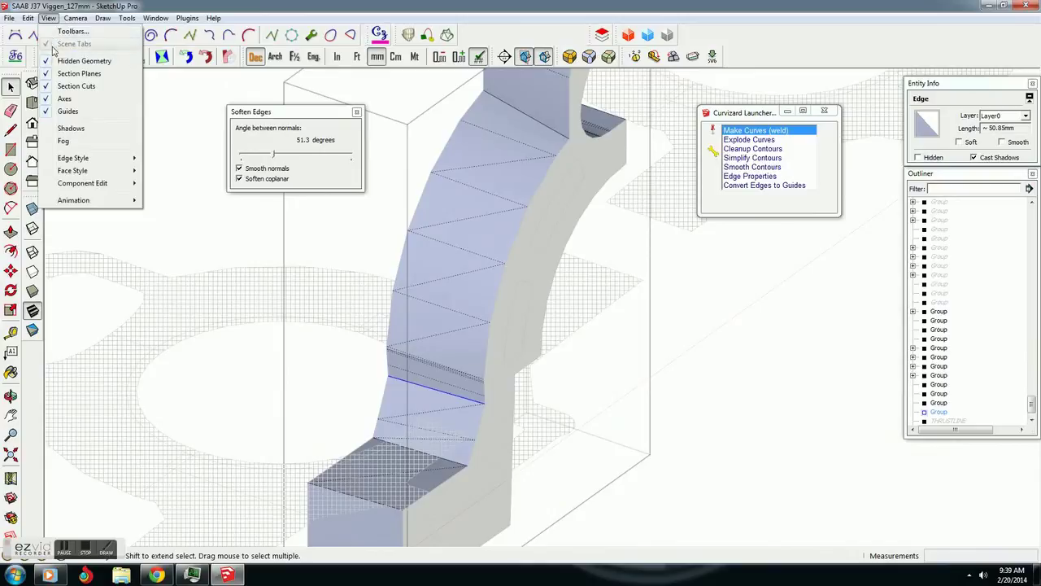
- Turn Hidden Geometry display back off and inspect the bracket's pocket faces
click(268, 348)
middle_drag(503, 491, 504, 314)
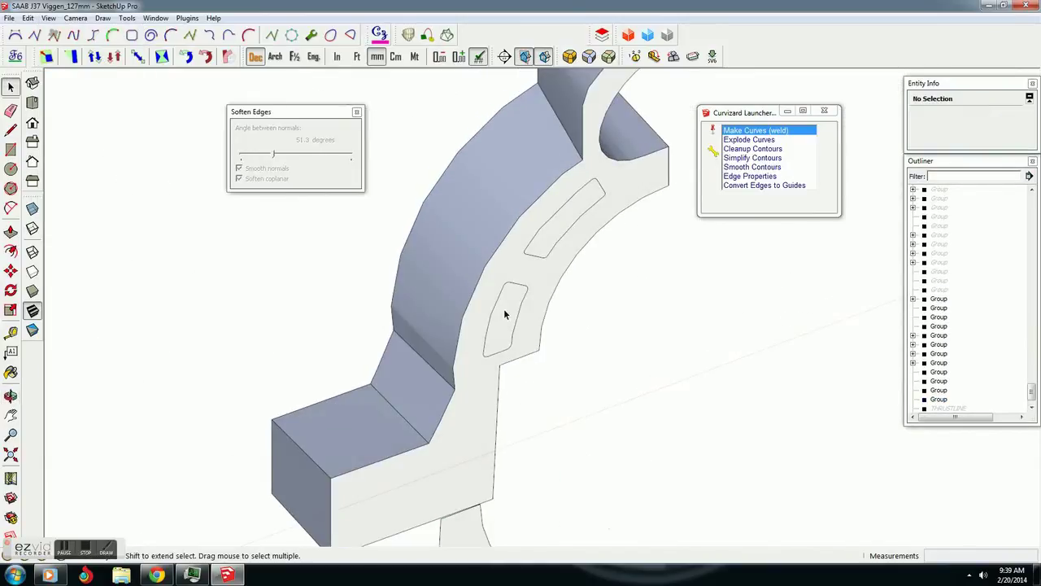
click(494, 300)
right_click(494, 298)
key(Escape)
click(519, 305)
middle_drag(531, 345, 414, 287)
click(489, 319)
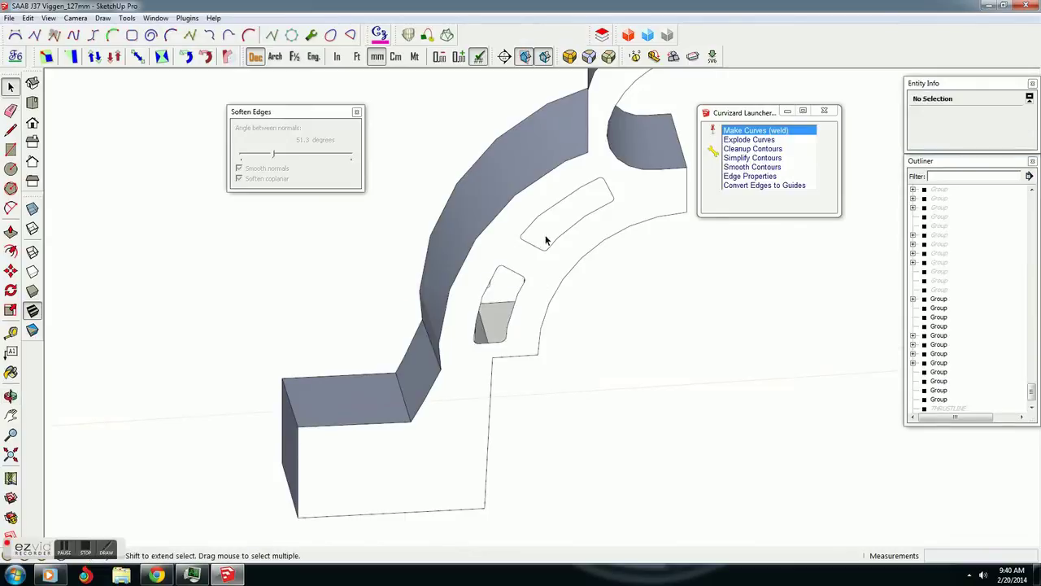
middle_drag(489, 319, 497, 295)
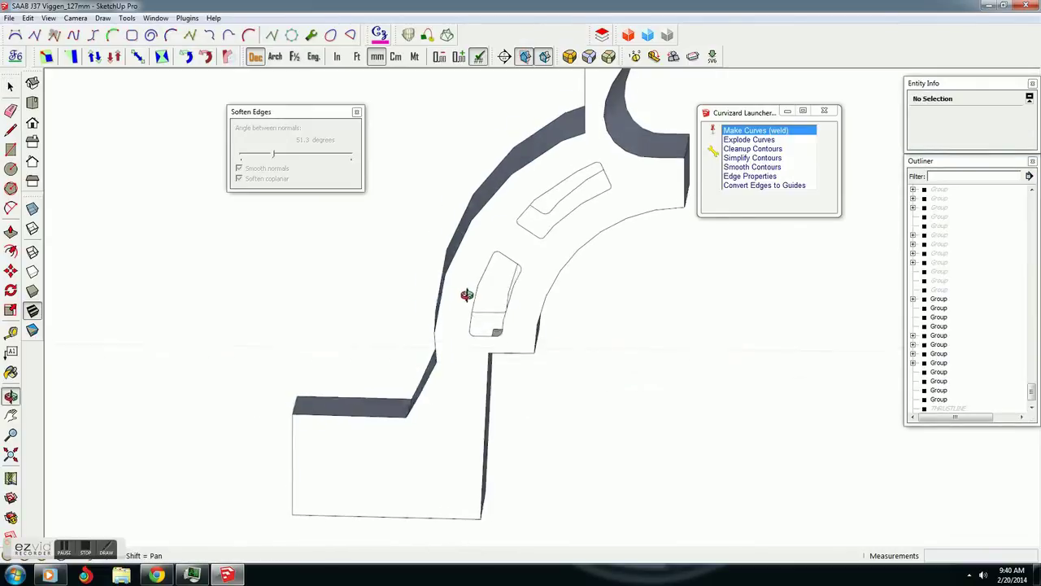
click(558, 217)
click(556, 226)
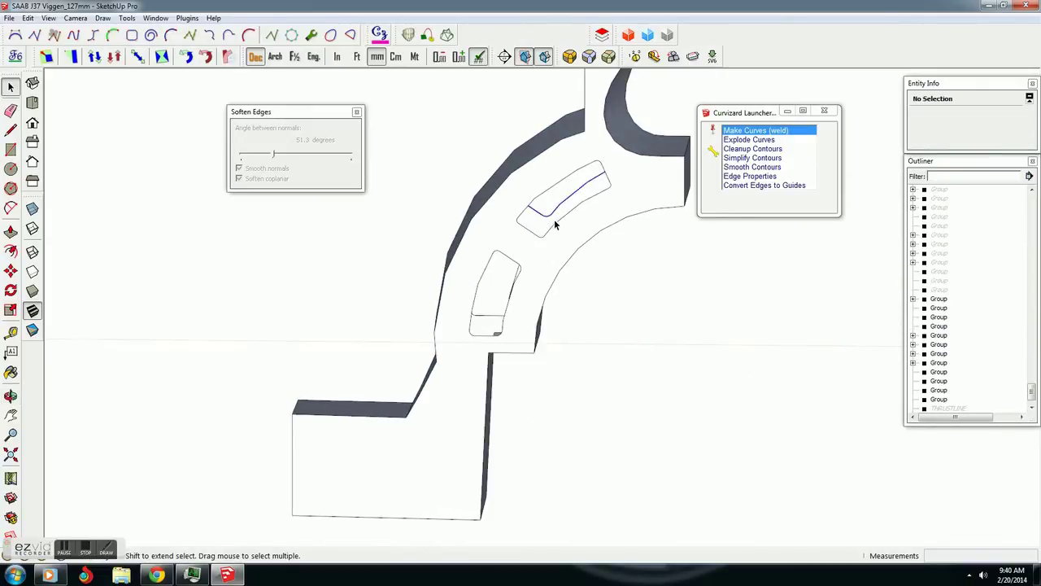
- Select the upper pocket's outline and loft its inner wall with Curviloft
click(555, 227)
click(539, 228)
click(541, 244)
middle_drag(541, 258, 575, 226)
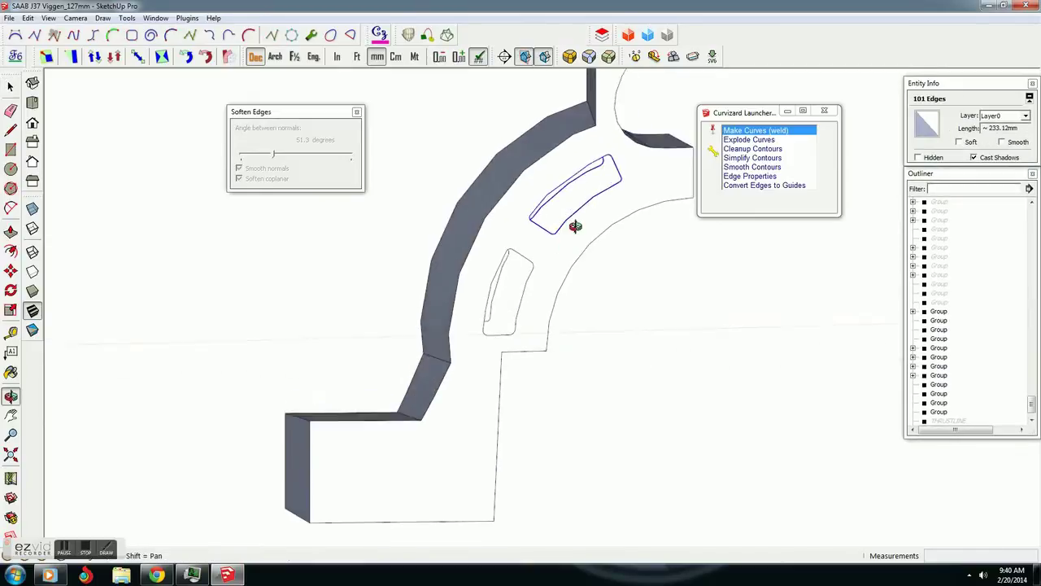
click(408, 34)
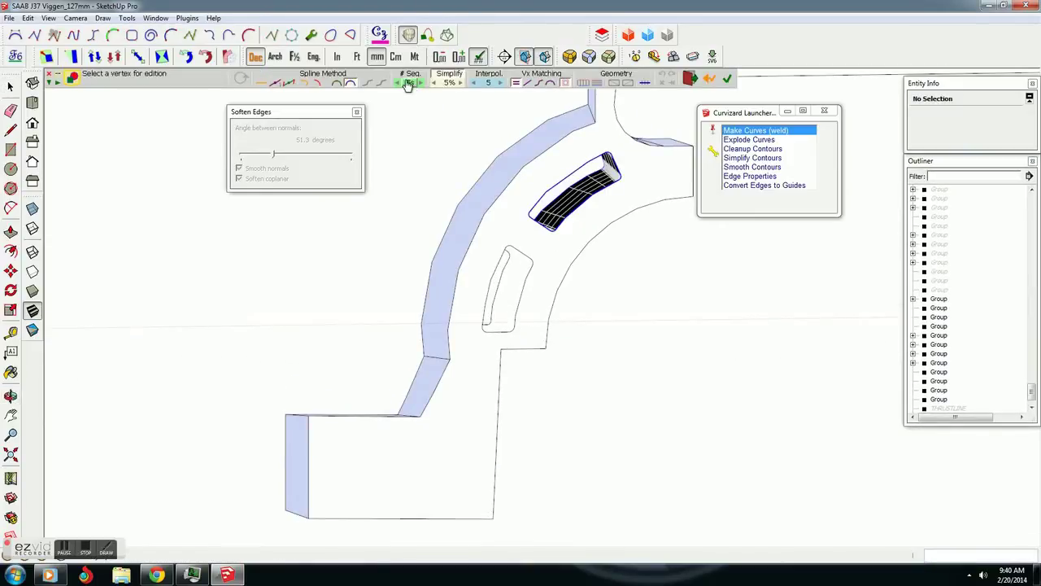
click(440, 168)
- Loft the lower pocket's inner wall, then select the flat front face with its edges
click(505, 275)
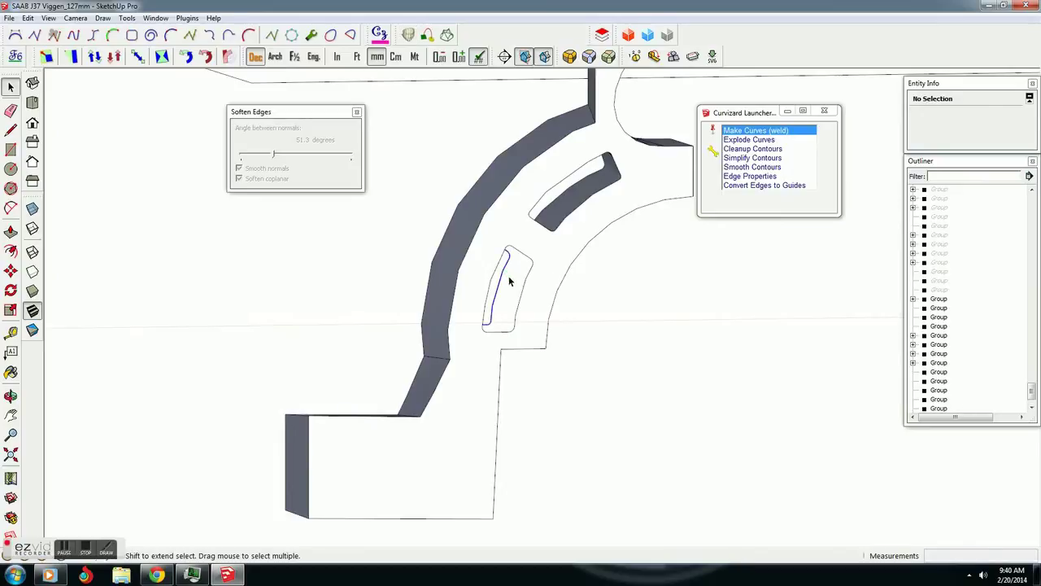
shift+click(533, 265)
key(s)
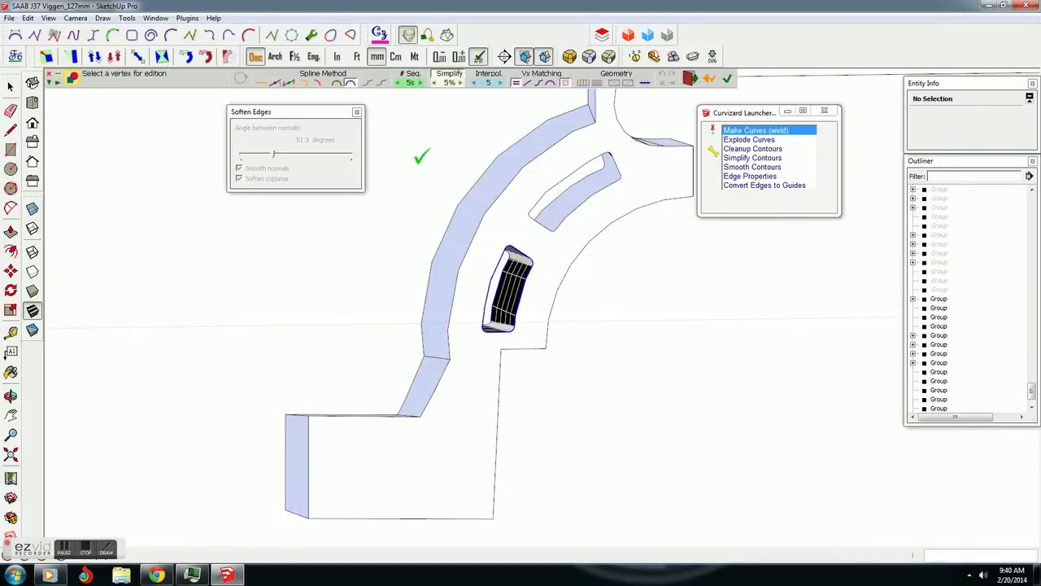
mouse_move(505, 257)
middle_down()
mouse_move(305, 330)
mouse_move(353, 318)
mouse_move(667, 420)
mouse_move(561, 313)
middle_up()
double_click(561, 313)
right_click(563, 307)
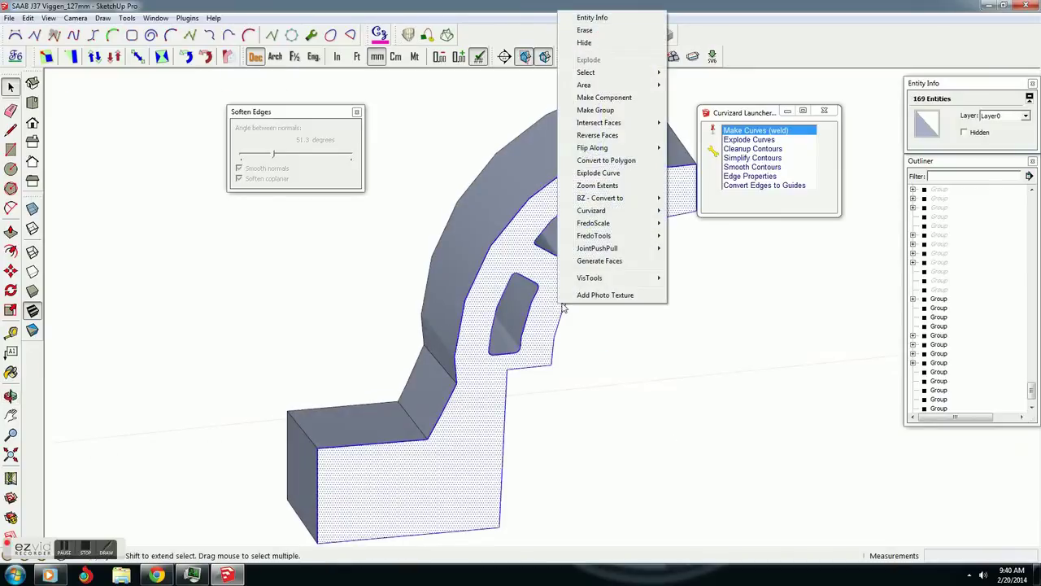
- Reverse the selected front faces of the bracket
click(590, 135)
click(623, 442)
mouse_move(623, 441)
middle_down()
mouse_move(604, 376)
mouse_move(725, 387)
mouse_move(635, 131)
middle_up()
- Smooth all surfaces inside the bracket group and adjust one edge's softening
scroll(602, 162, up, 2)
triple_click(572, 201)
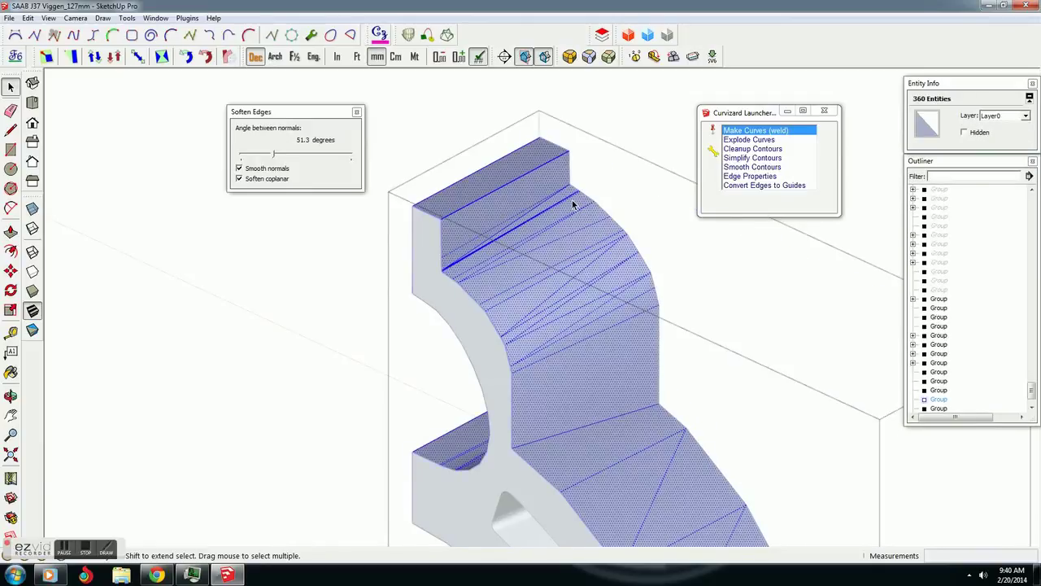
right_click(572, 200)
click(604, 261)
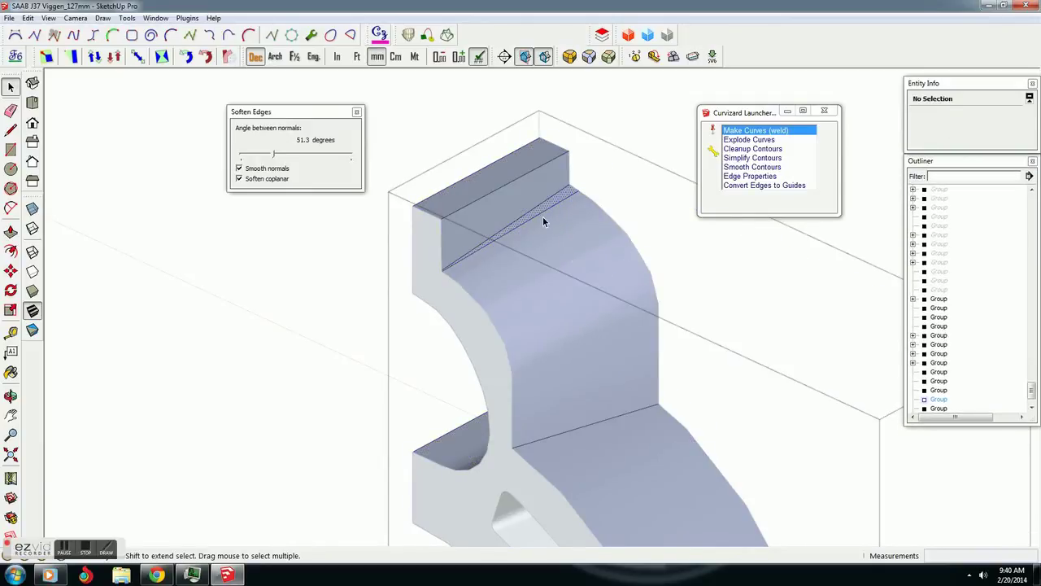
right_click(543, 216)
click(582, 275)
mouse_move(582, 275)
middle_down()
mouse_move(486, 263)
mouse_move(688, 341)
mouse_move(172, 364)
middle_up()
click(485, 268)
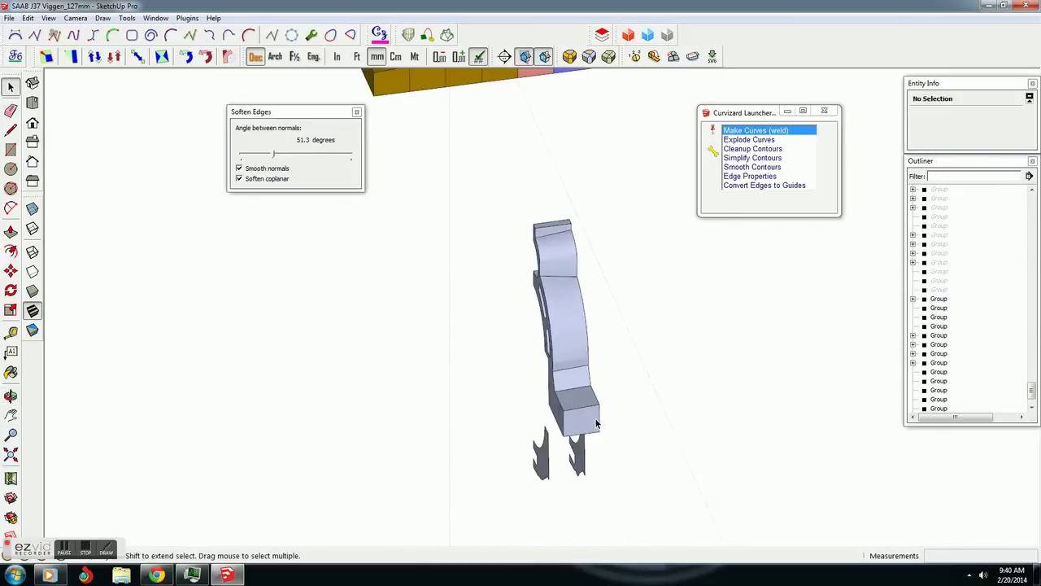
- Explode the selected bracket groups into loose geometry and clear the selection
middle_drag(535, 460, 220, 349)
drag(417, 431, 414, 425)
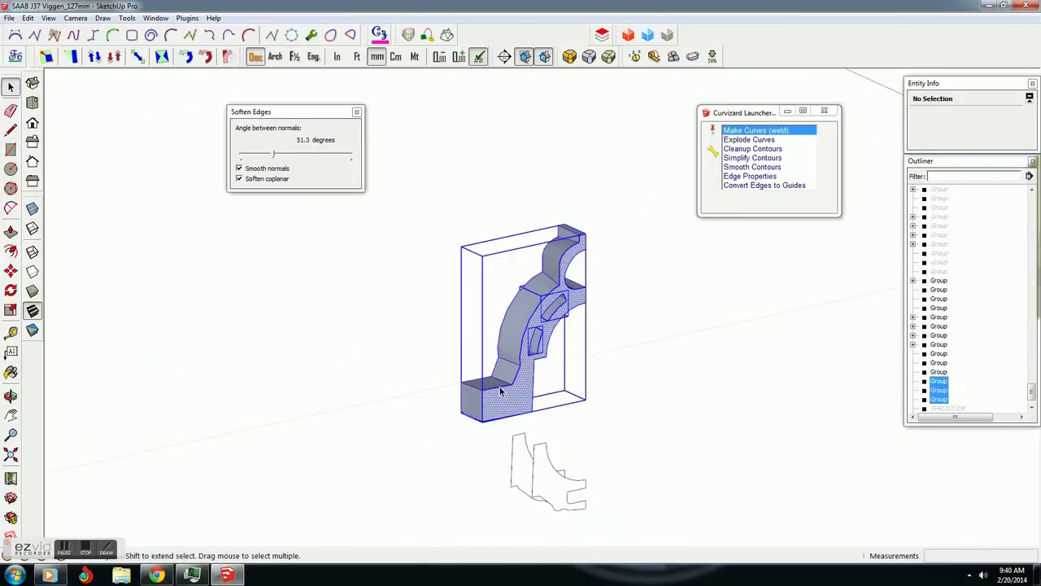
right_click(514, 376)
click(547, 120)
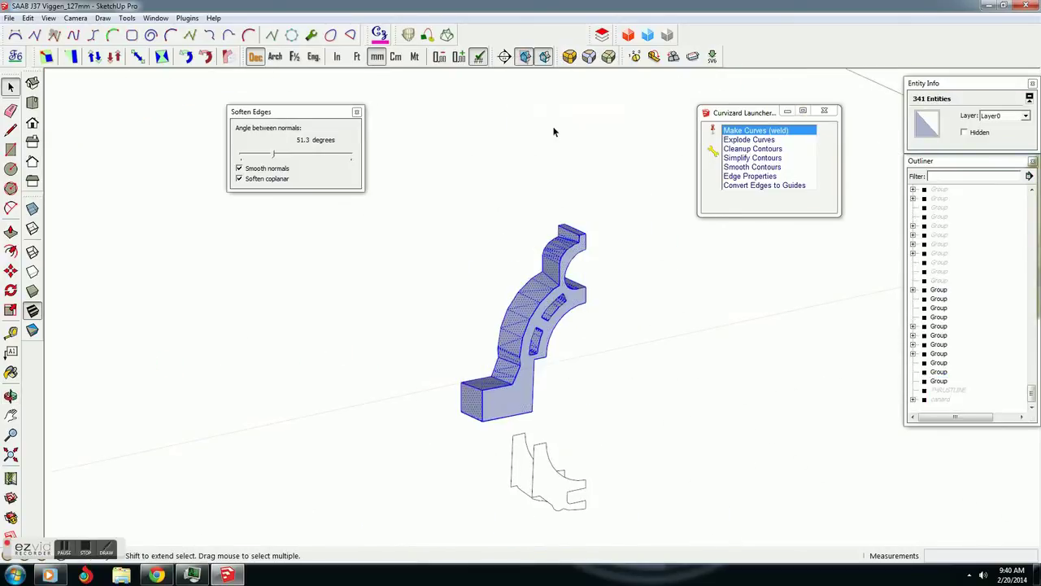
click(567, 343)
middle_drag(578, 307, 541, 378)
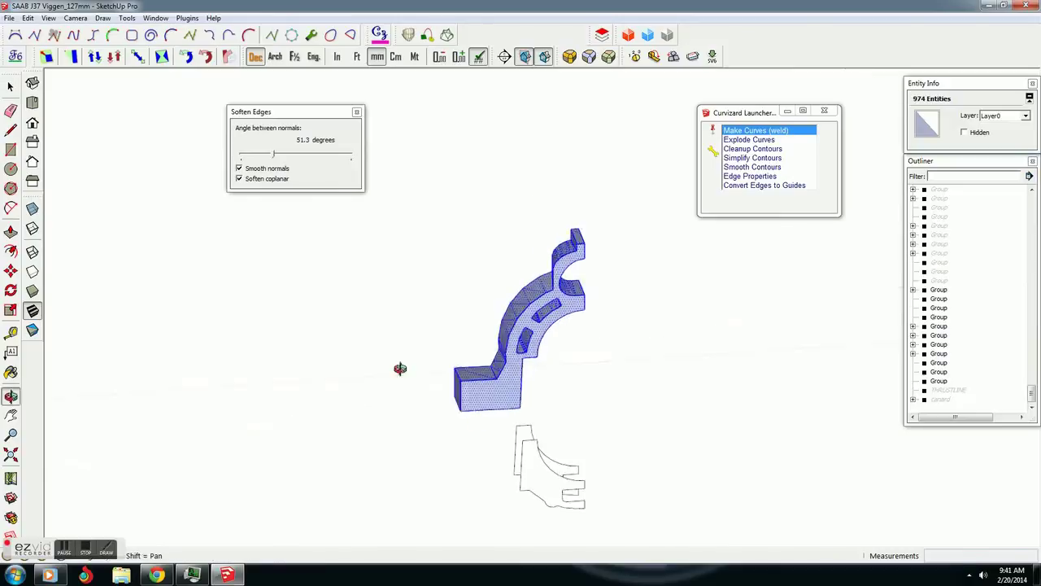
click(548, 486)
- In the lower former group, skin a surface across its contour edges with Curviloft
double_click(548, 486)
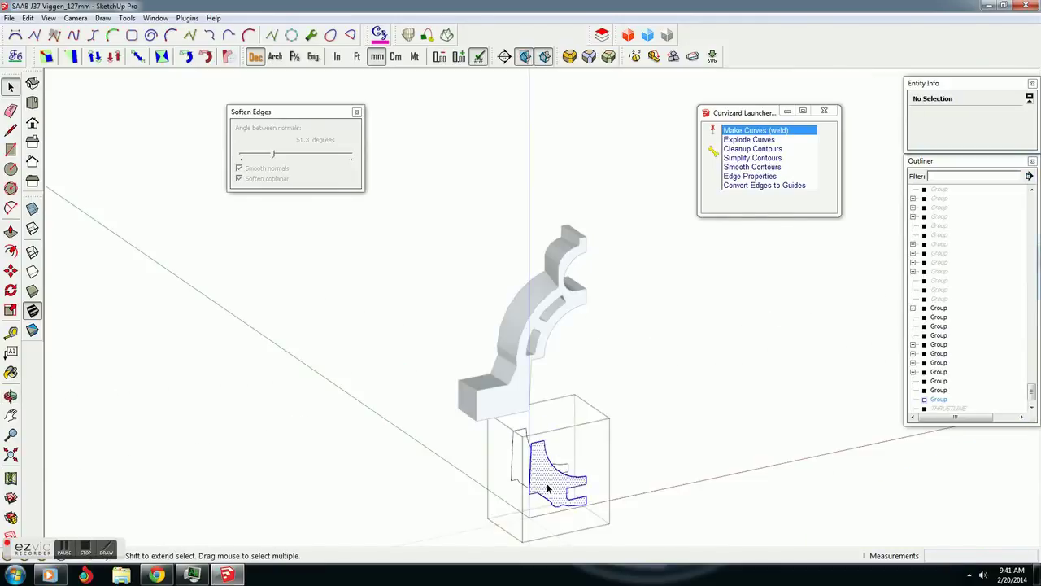
click(551, 485)
click(524, 477)
middle_drag(523, 476, 314, 490)
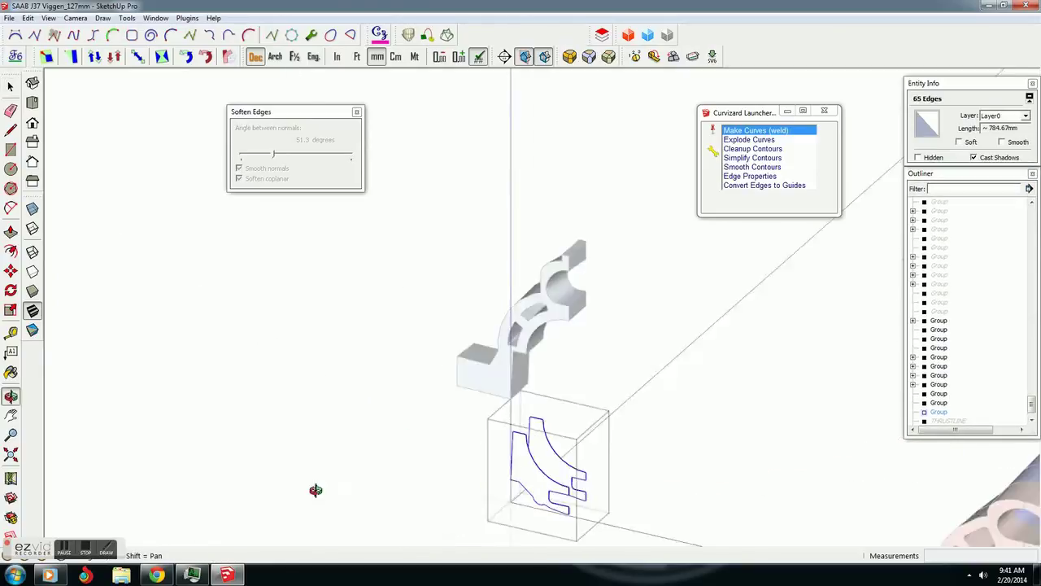
click(408, 36)
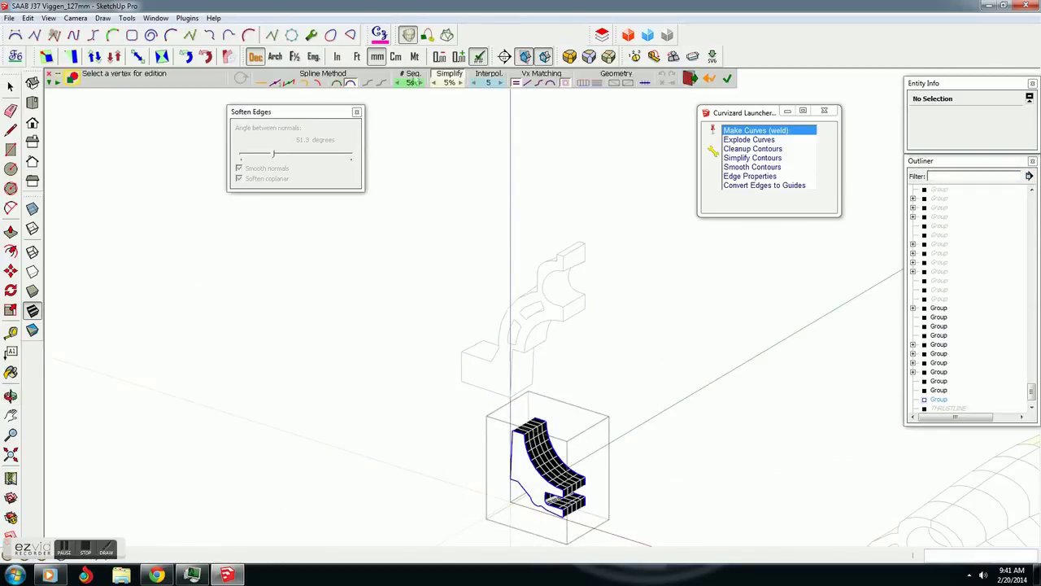
- Check one junction's properties and validate the skinned surface
scroll(600, 309, up, 3)
scroll(510, 390, up, 2)
scroll(510, 390, up, 2)
scroll(510, 391, up, 2)
mouse_move(510, 390)
middle_down()
mouse_move(635, 309)
mouse_move(708, 323)
mouse_move(516, 372)
mouse_move(535, 407)
mouse_move(725, 305)
mouse_move(633, 250)
middle_up()
click(632, 251)
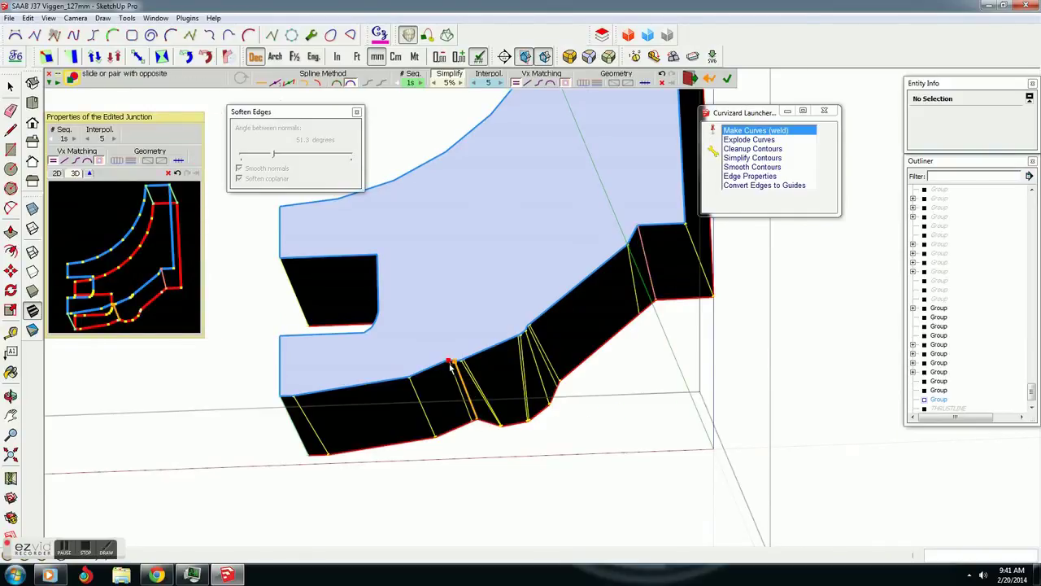
scroll(450, 366, up, 2)
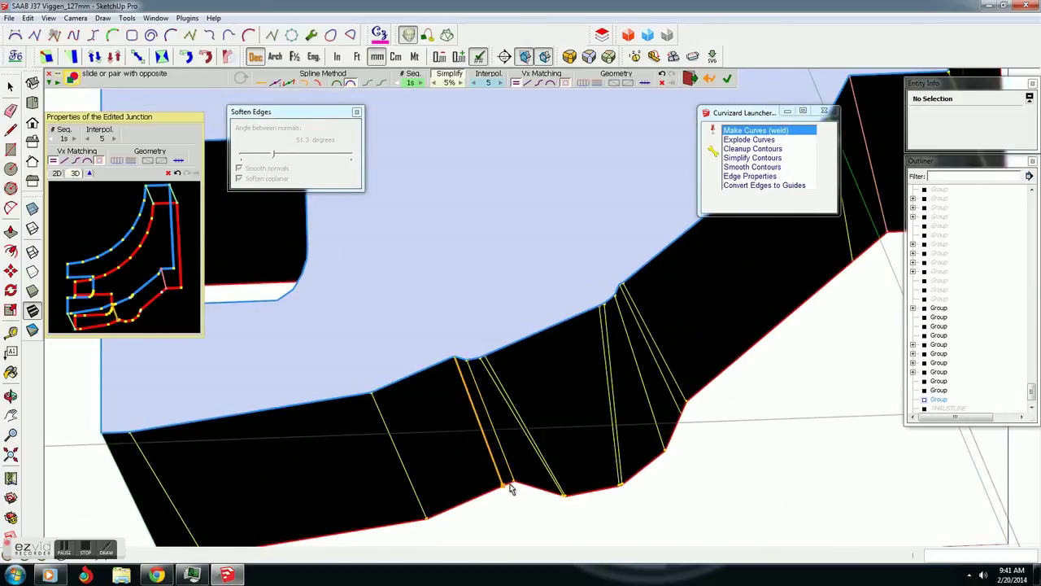
click(706, 494)
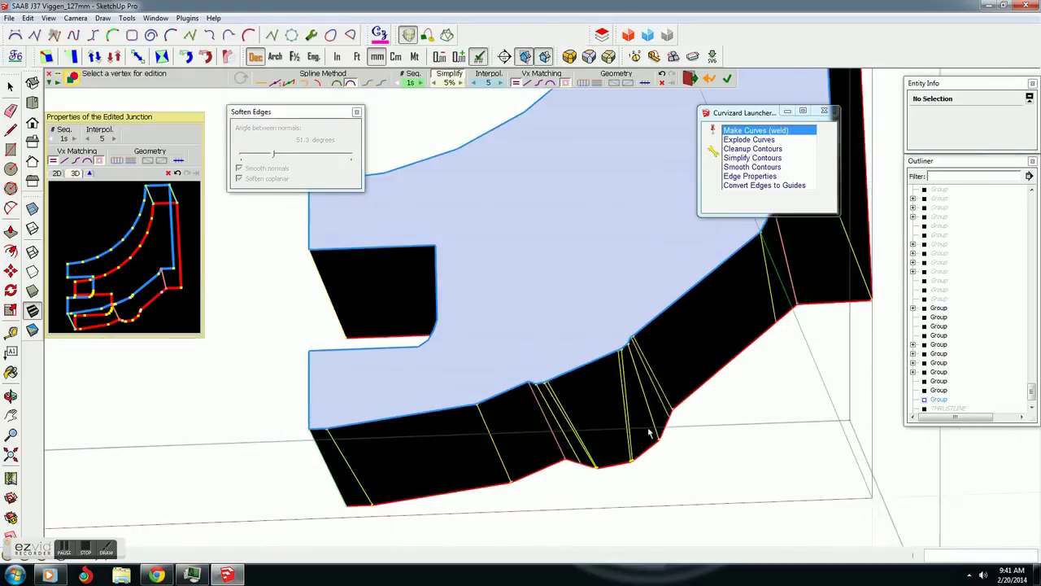
mouse_move(637, 292)
middle_down()
mouse_move(515, 314)
mouse_move(263, 323)
middle_up()
scroll(582, 342, up, 2)
scroll(662, 399, down, 3)
mouse_move(662, 399)
middle_down()
mouse_move(551, 426)
mouse_move(575, 366)
mouse_move(423, 373)
middle_up()
scroll(424, 373, up, 3)
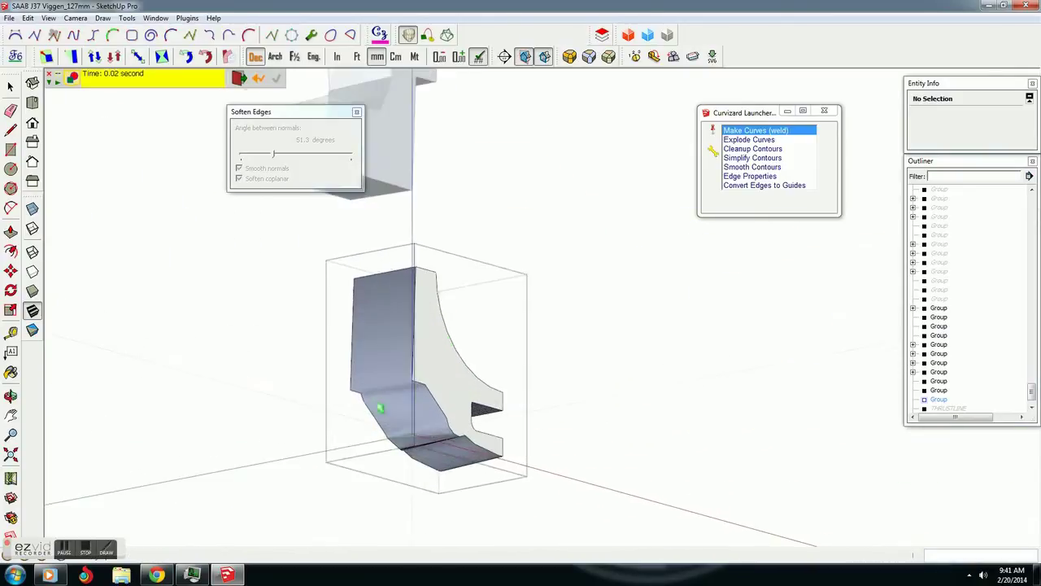
scroll(372, 407, up, 3)
- Select the whole lofted surface, nudge its soften angle up, and view it from above
key(space)
triple_click(418, 383)
drag(273, 155, 261, 157)
scroll(500, 279, down, 2)
mouse_move(500, 279)
middle_down()
mouse_move(488, 139)
mouse_move(458, 325)
mouse_move(648, 104)
middle_up()
scroll(386, 251, up, 2)
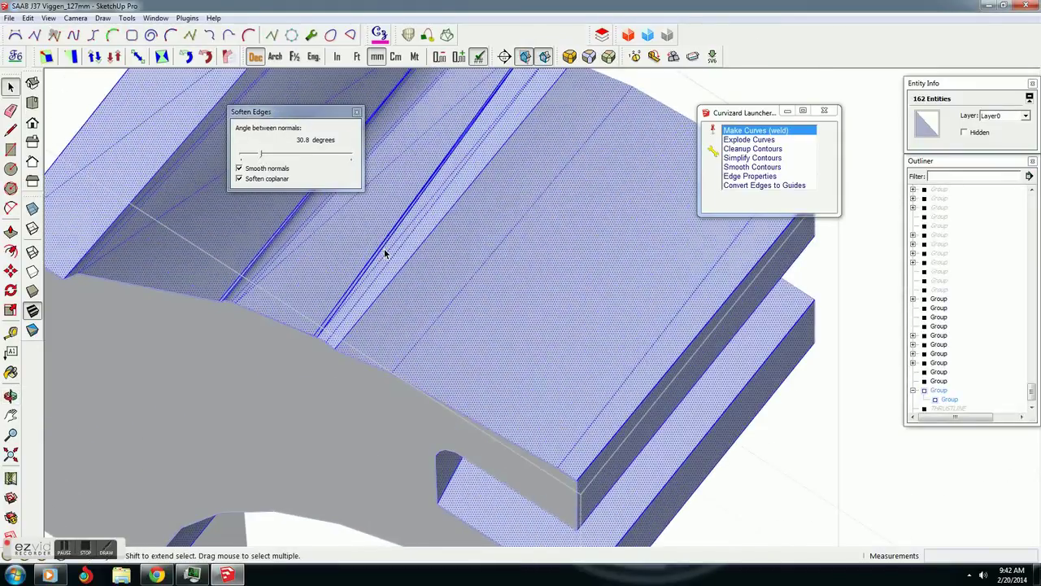
- Select the surface's seam edges and connected geometry, then soften them at 101.7 degrees
click(386, 254)
shift+click(384, 257)
scroll(347, 317, up, 2)
scroll(345, 297, up, 1)
click(344, 292)
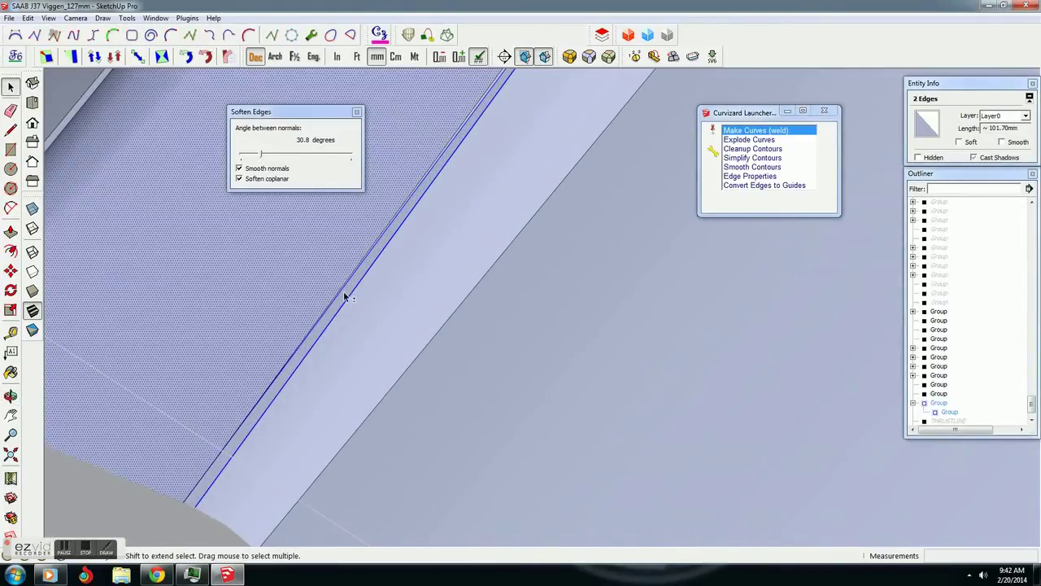
click(345, 291)
click(346, 303)
triple_click(364, 279)
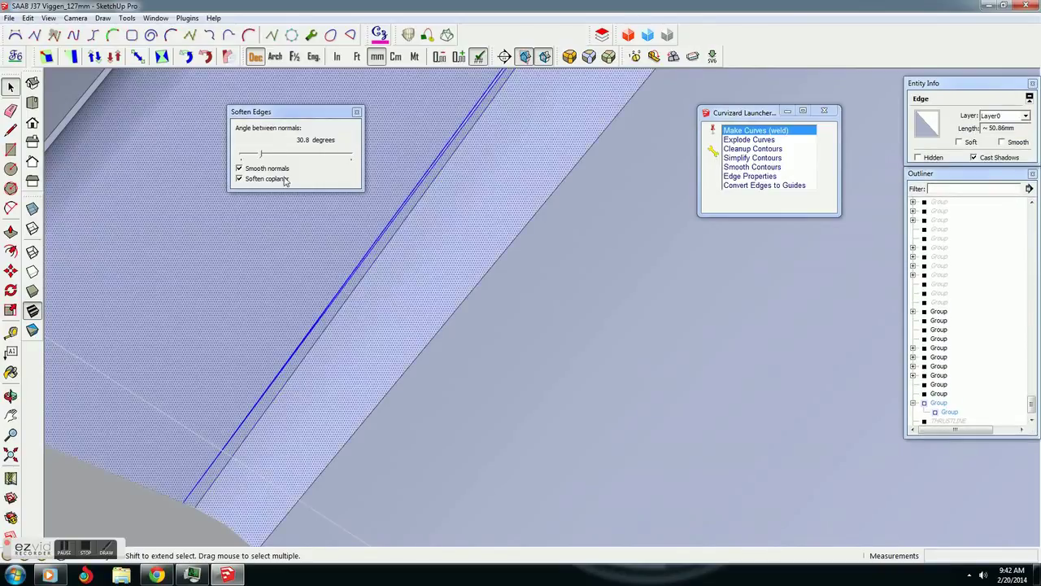
drag(260, 154, 304, 154)
- Open the lofted group for editing and reverse the faces of the surface
right_click(355, 299)
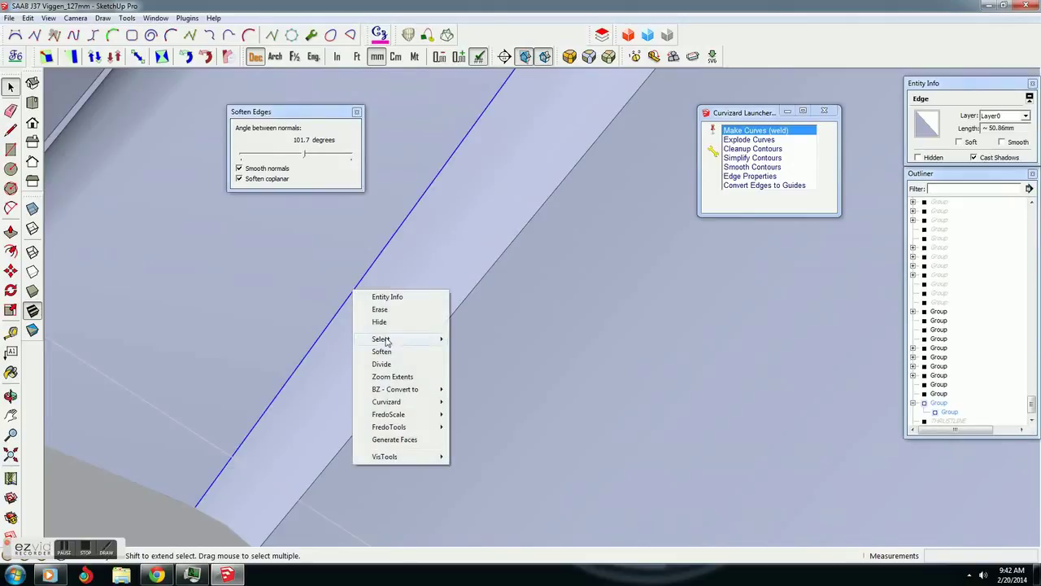
scroll(727, 474, down, 3)
scroll(397, 324, down, 3)
scroll(395, 322, down, 3)
mouse_move(249, 283)
middle_down()
mouse_move(416, 241)
mouse_move(464, 174)
mouse_move(516, 372)
middle_up()
right_click(474, 350)
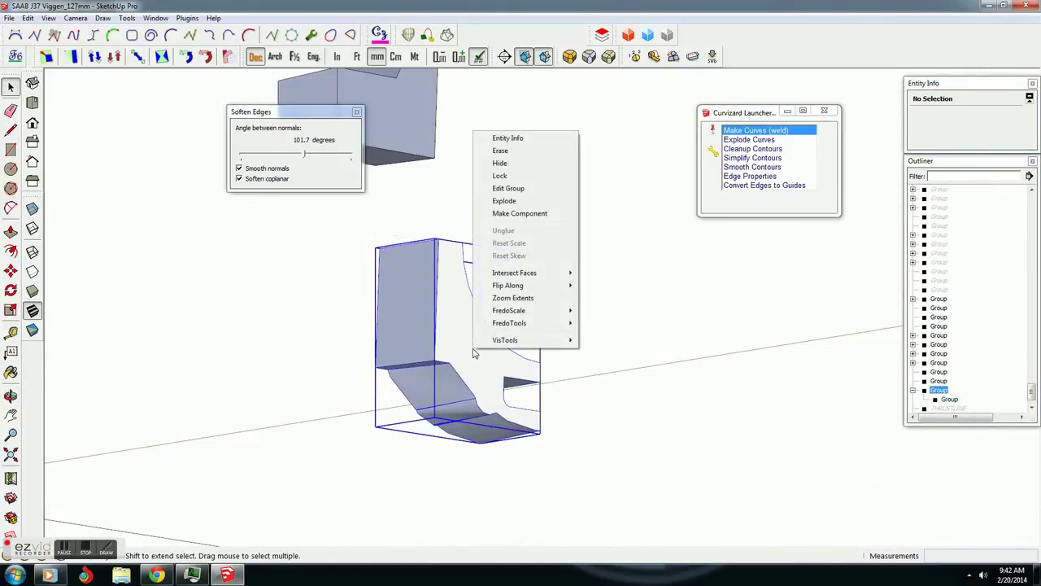
click(458, 342)
double_click(458, 341)
right_click(456, 335)
click(485, 214)
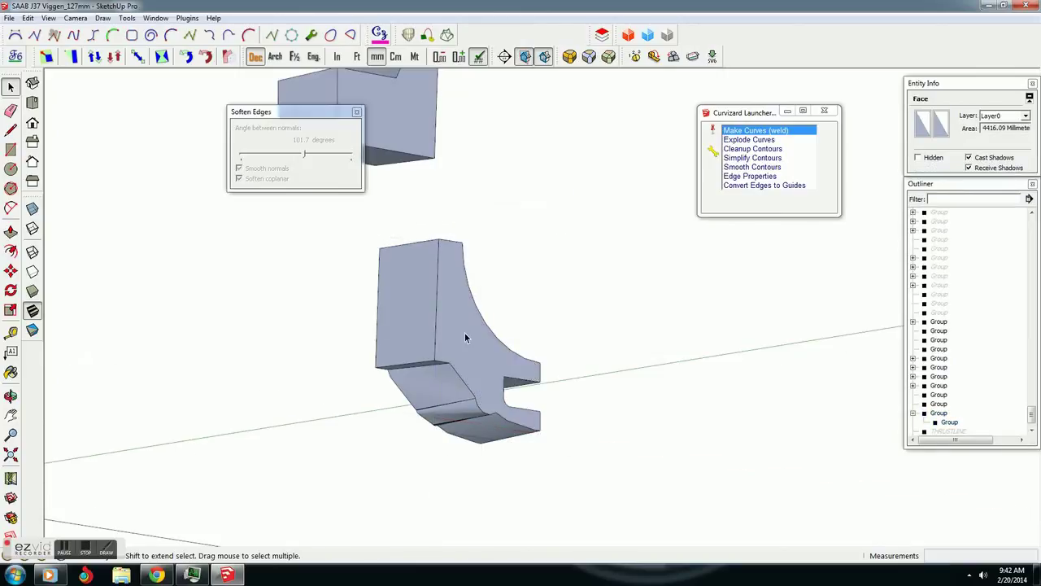
- Review the group's intersect options without applying them, then reopen the lofted group for editing
click(406, 488)
click(420, 319)
right_click(418, 317)
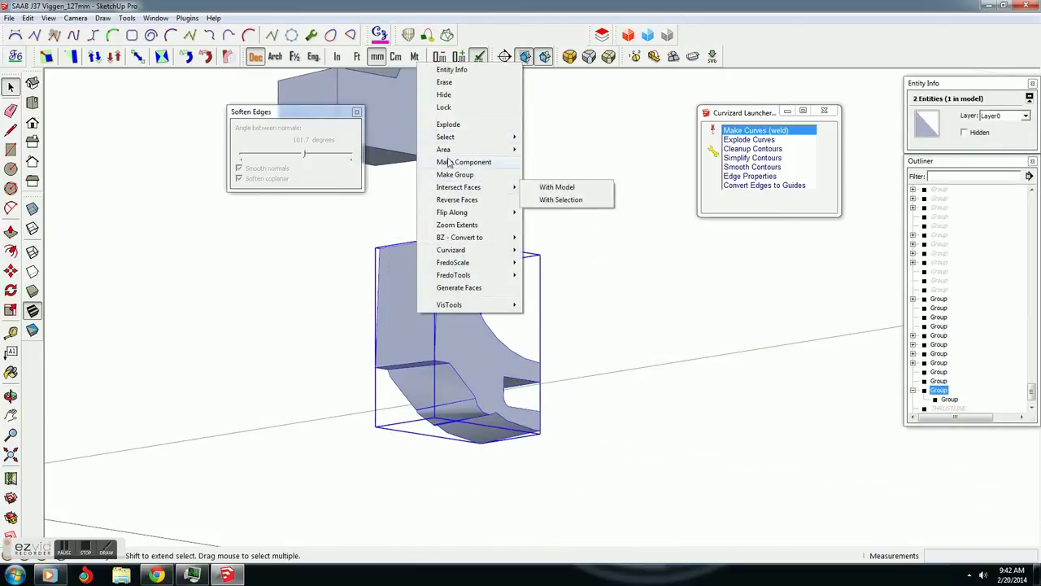
click(311, 330)
click(311, 330)
middle_drag(311, 331, 434, 351)
click(432, 348)
double_click(432, 348)
mouse_move(302, 329)
middle_down()
mouse_move(627, 400)
mouse_move(420, 502)
middle_up()
- Select all geometry inside the lofted group and make it into a new group
right_click(508, 394)
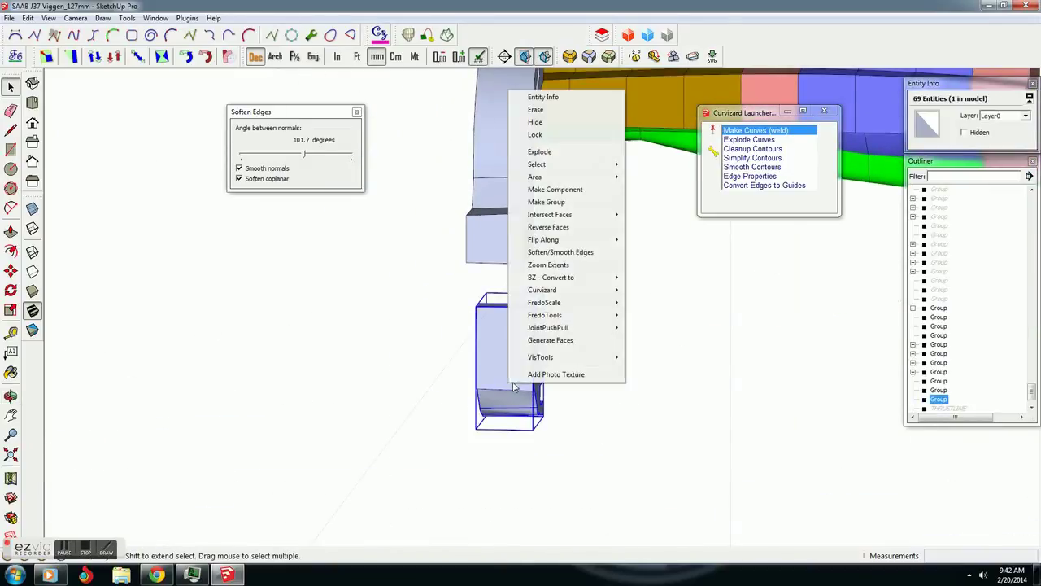
click(674, 190)
right_click(511, 358)
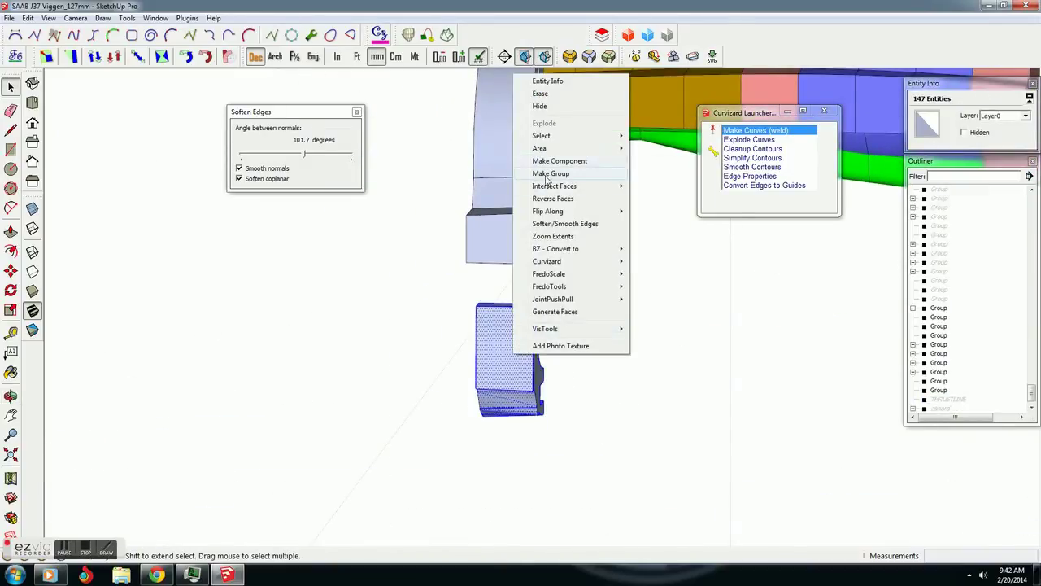
click(547, 173)
middle_drag(548, 173, 333, 516)
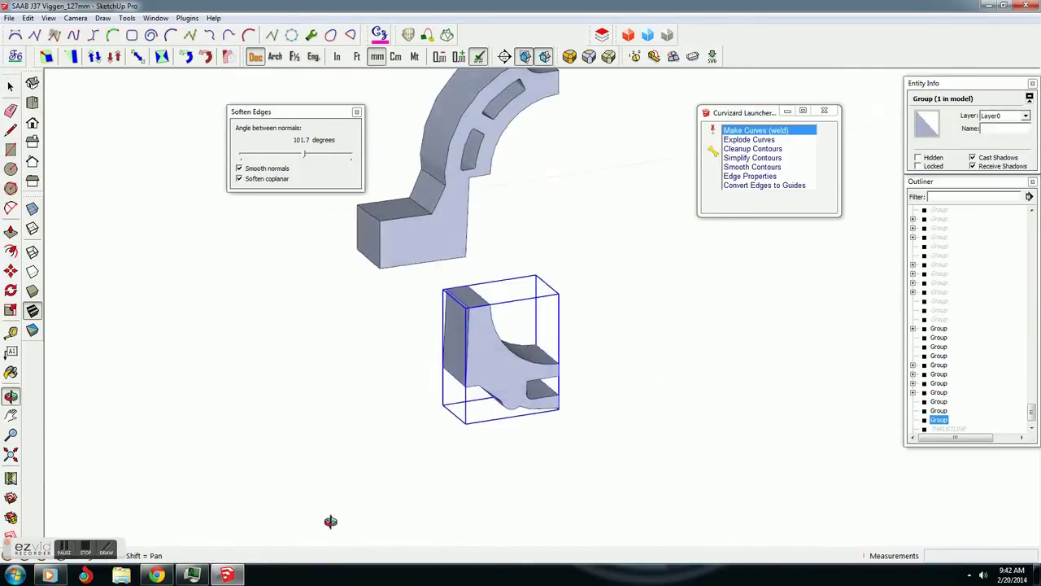
click(465, 308)
key(Escape)
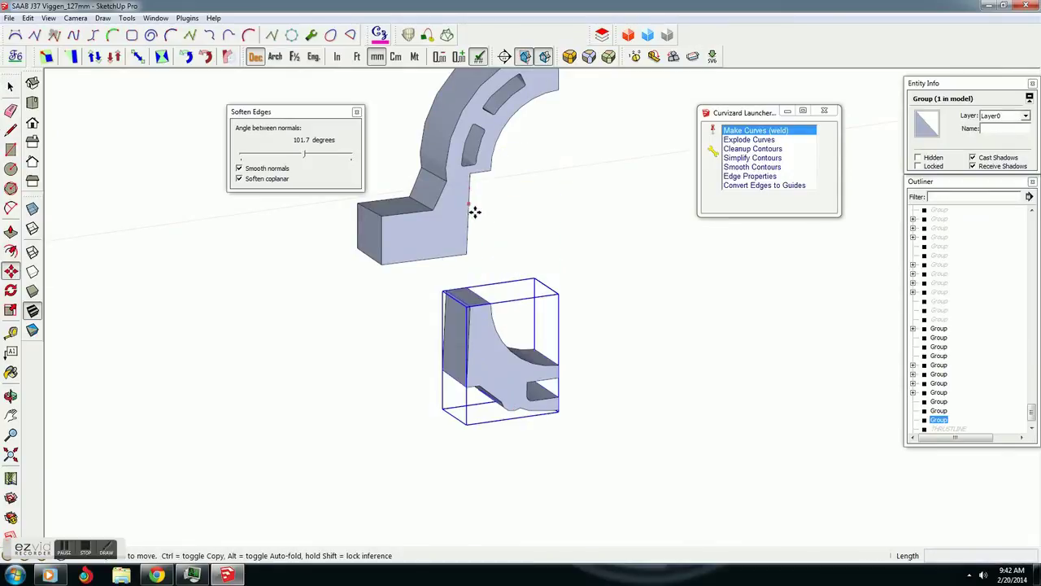
- Explode the outer lofted group and regroup its faces into a single solid group
click(11, 87)
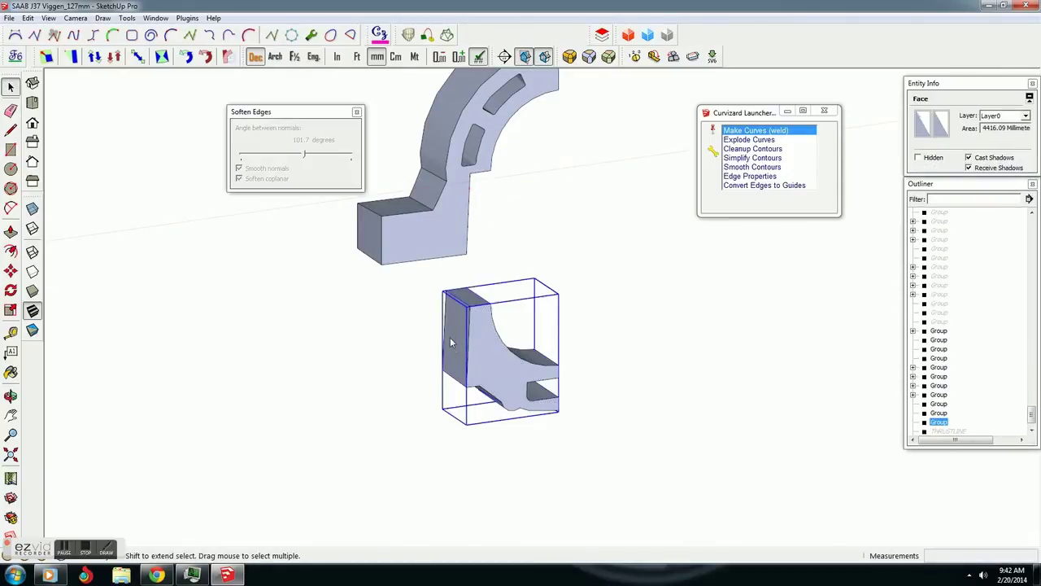
right_click(450, 337)
click(481, 176)
right_click(486, 366)
click(504, 180)
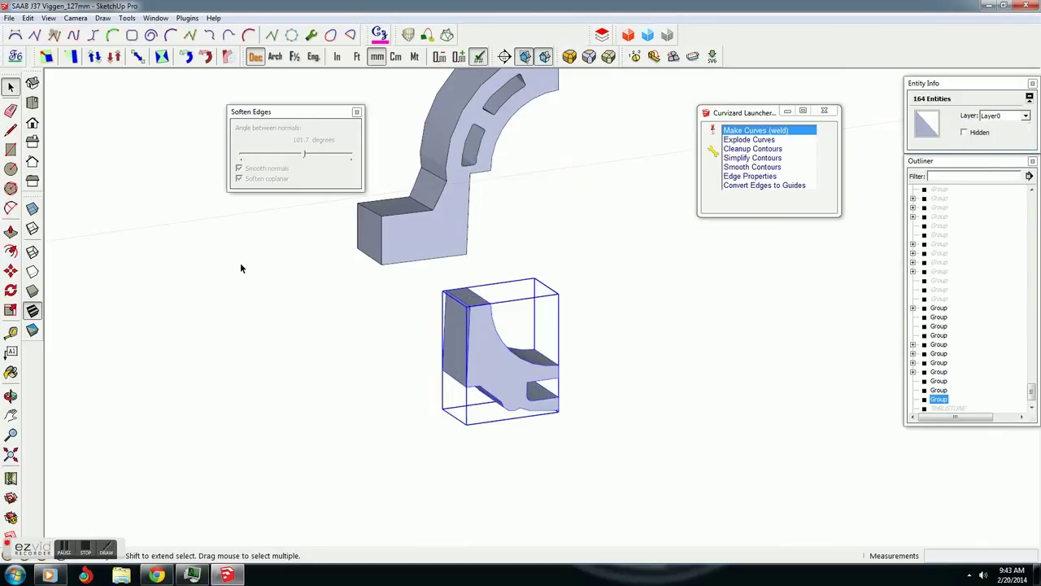
- Move the lofted piece into place inside the upper former
click(480, 316)
click(477, 193)
middle_drag(477, 193, 27, 342)
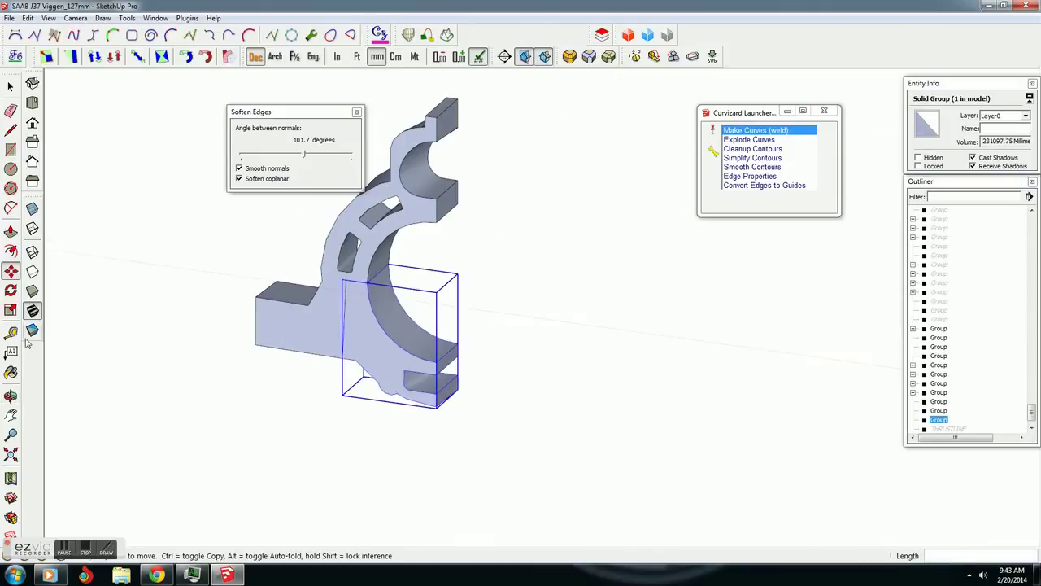
- Paint the lofted piece red and the upper former orange
click(11, 372)
click(689, 302)
click(382, 341)
click(656, 376)
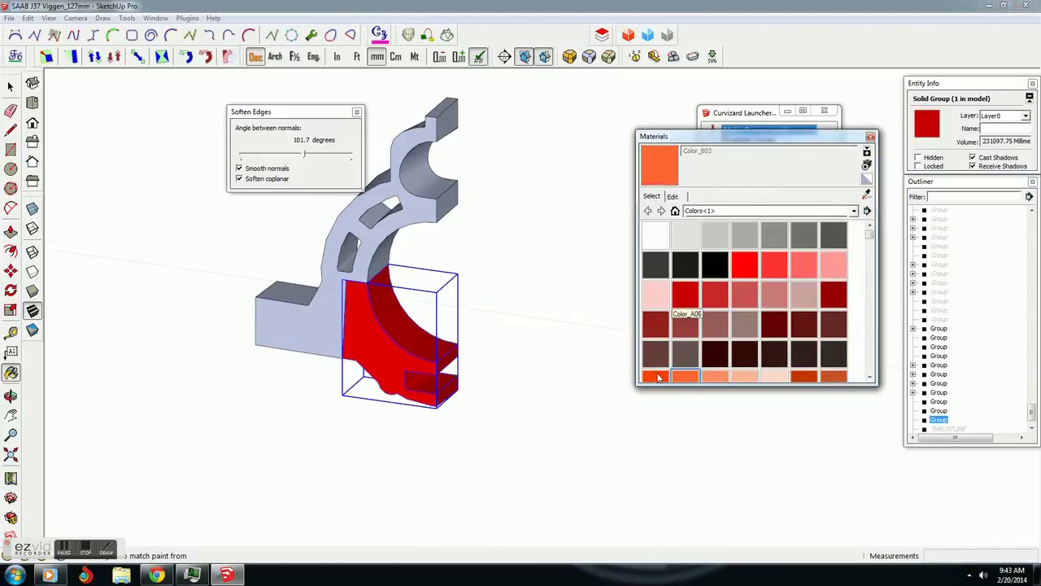
click(411, 203)
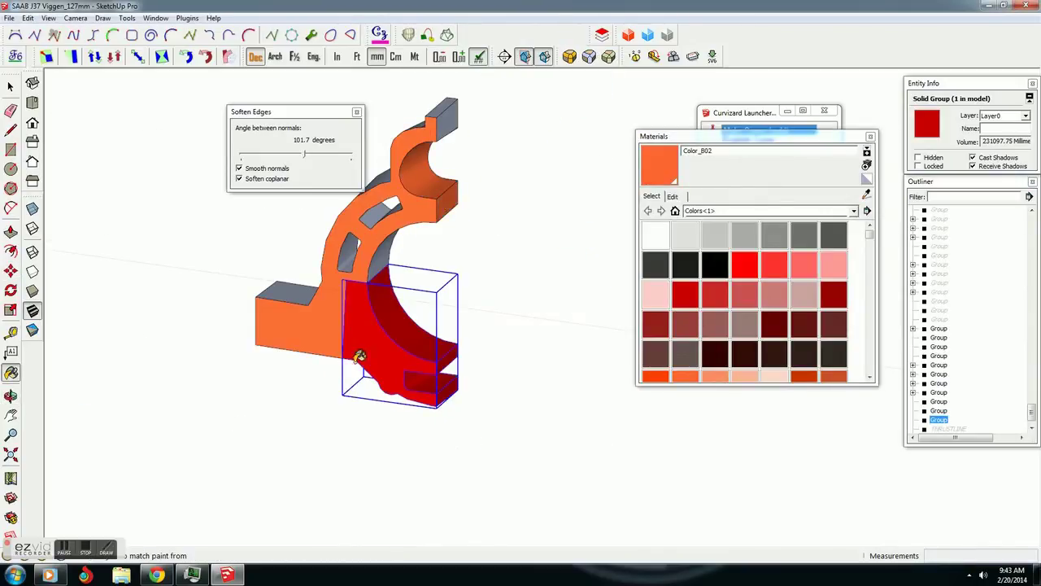